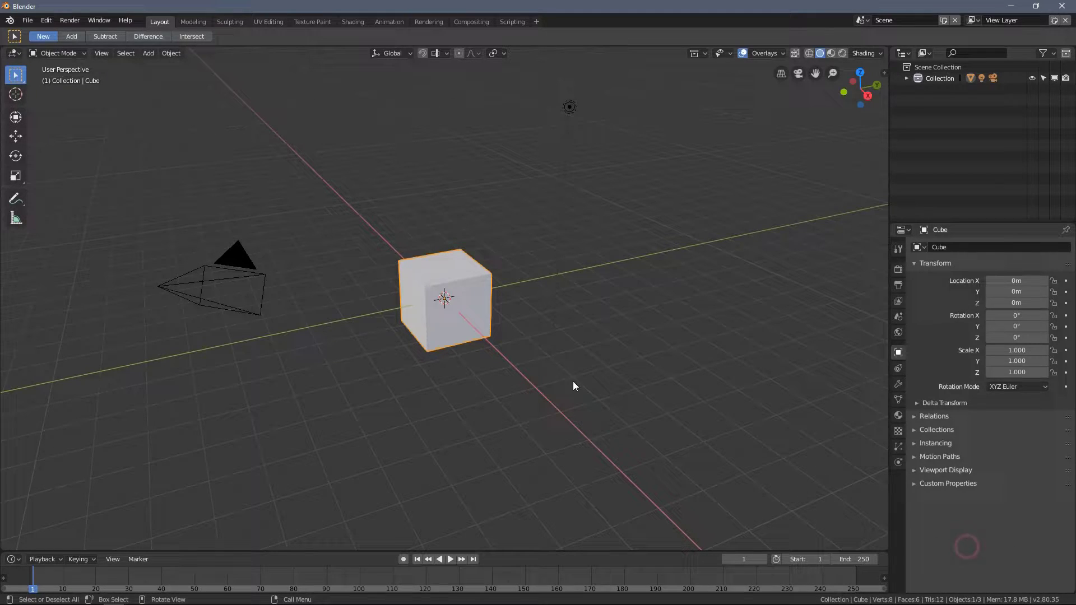
# Widen the tool list so each tool's name shows beside its icon.
pyautogui.moveTo(596, 284); pyautogui.dragTo(344, 267, button='middle')
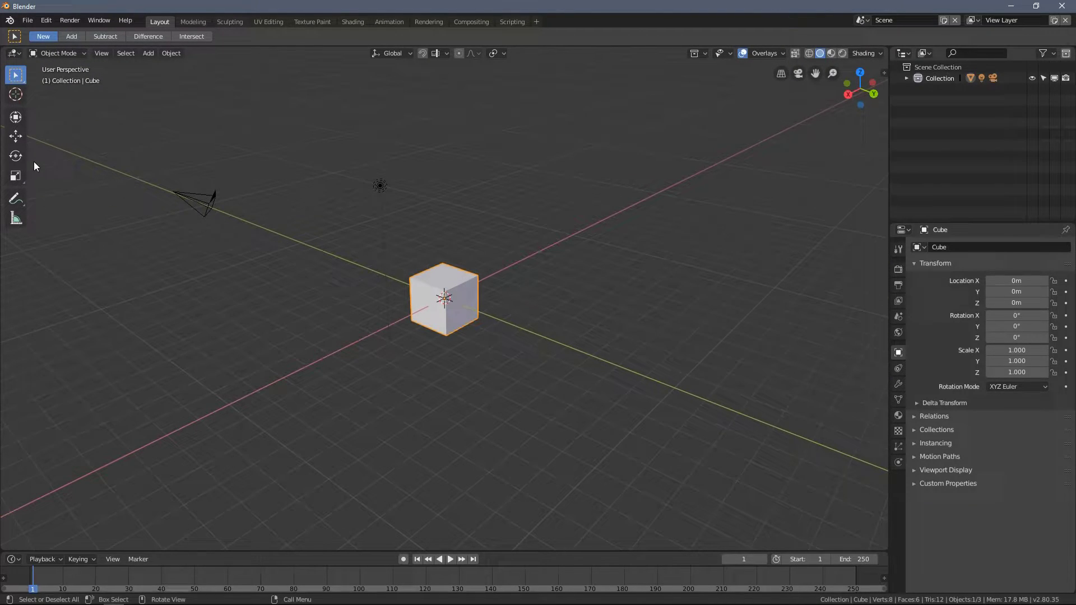
pyautogui.moveTo(29, 158); pyautogui.dragTo(89, 164)
pyautogui.moveTo(359, 254); pyautogui.dragTo(270, 229, button='middle')
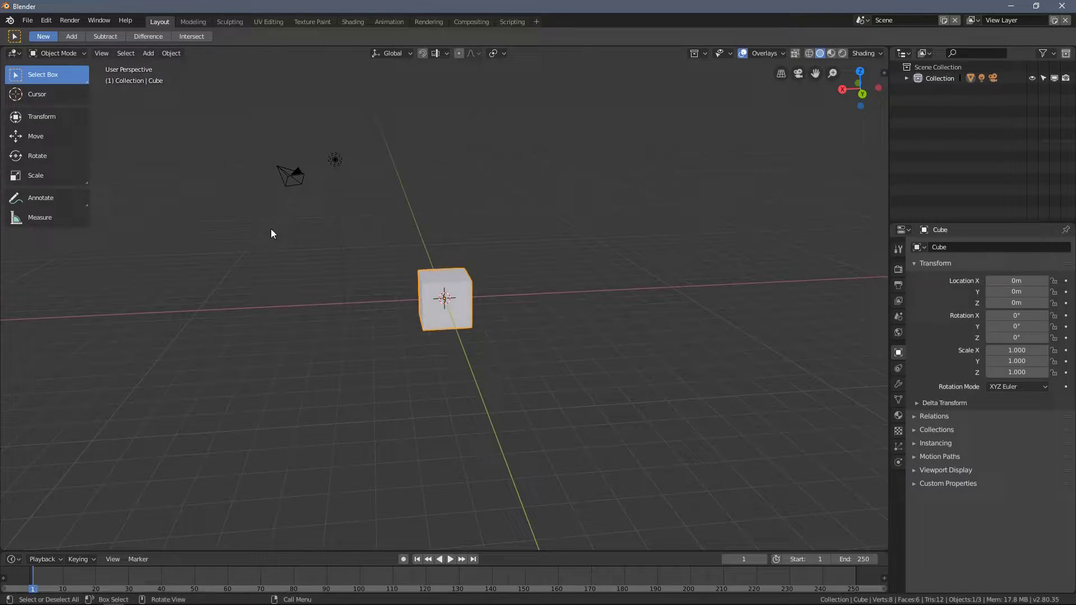
# Select the camera, light and cube in turn to inspect the default scene from several angles.
pyautogui.click(298, 172)
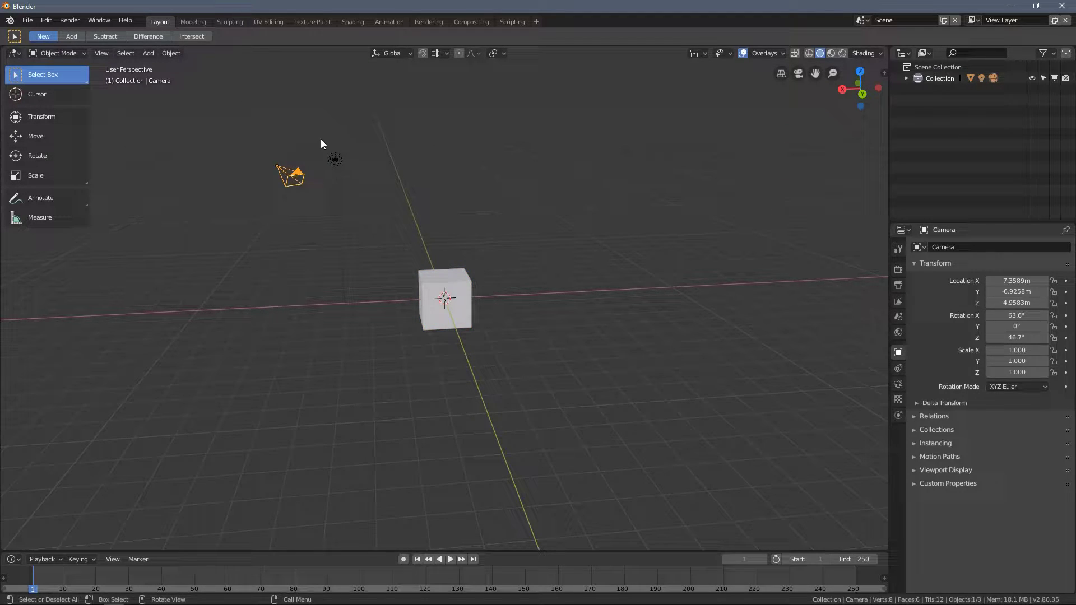
pyautogui.click(334, 156)
pyautogui.click(442, 298)
pyautogui.moveTo(367, 277); pyautogui.dragTo(295, 245, button='middle')
pyautogui.click(217, 192)
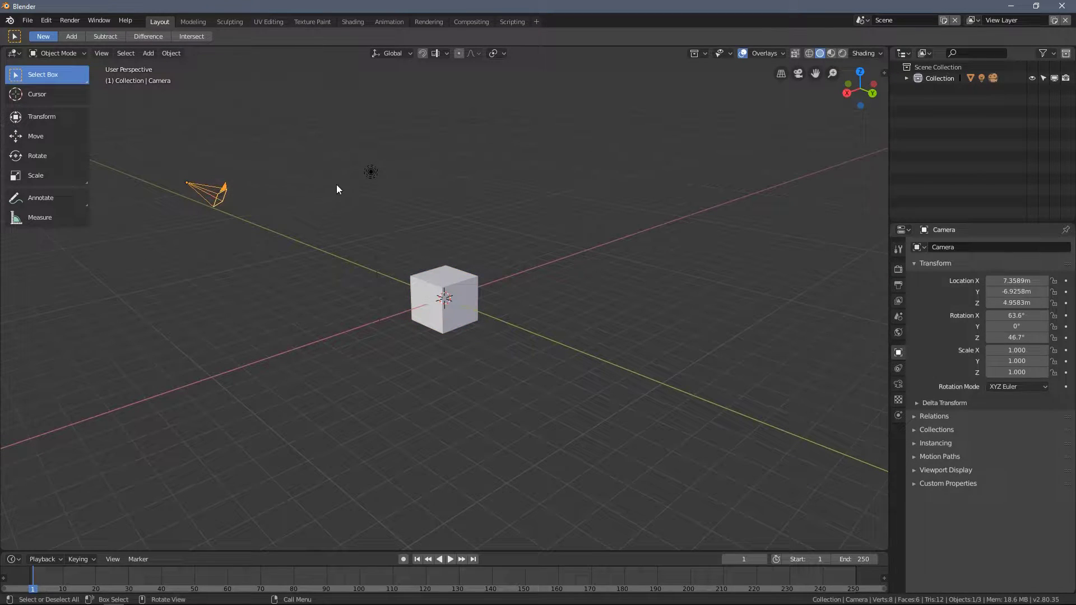
pyautogui.click(370, 172)
pyautogui.keyDown('shift'); pyautogui.moveTo(425, 277); pyautogui.dragTo(442, 221, button='middle'); pyautogui.keyUp('shift')
pyautogui.moveTo(507, 280); pyautogui.dragTo(337, 214, button='middle')
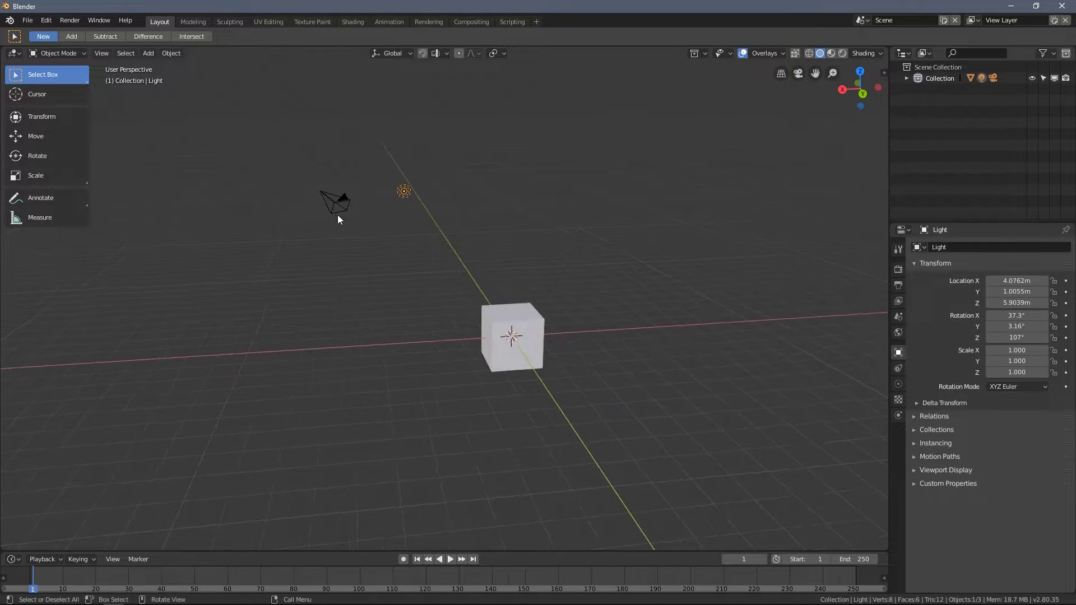
# Delete the default cube through its right-click menu.
pyautogui.click(495, 329)
pyautogui.moveTo(495, 329); pyautogui.dragTo(480, 223, button='middle')
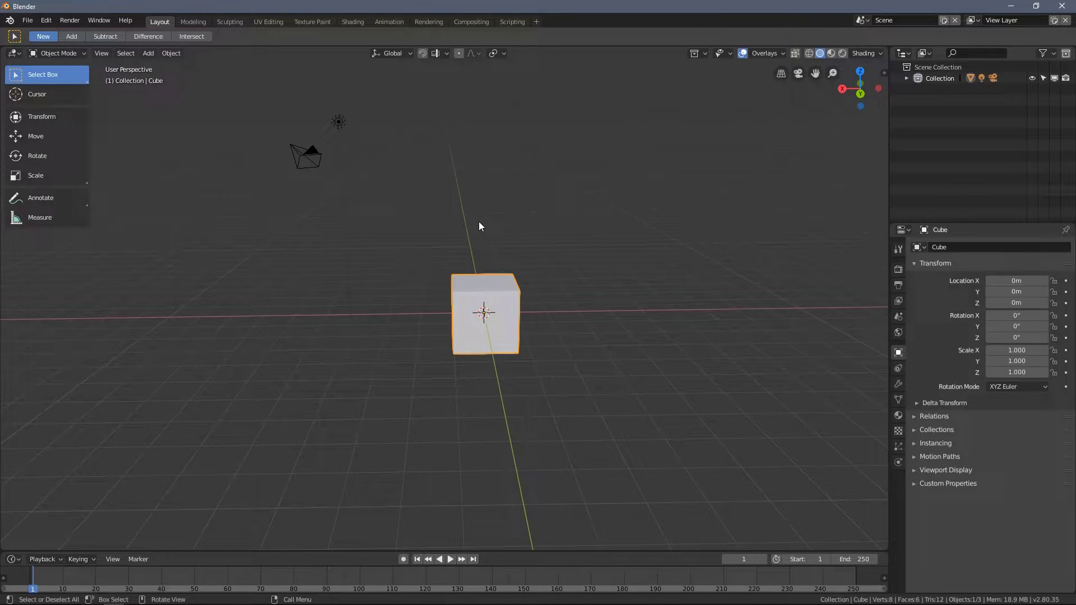
pyautogui.rightClick(479, 225)
pyautogui.rightClick(421, 238)
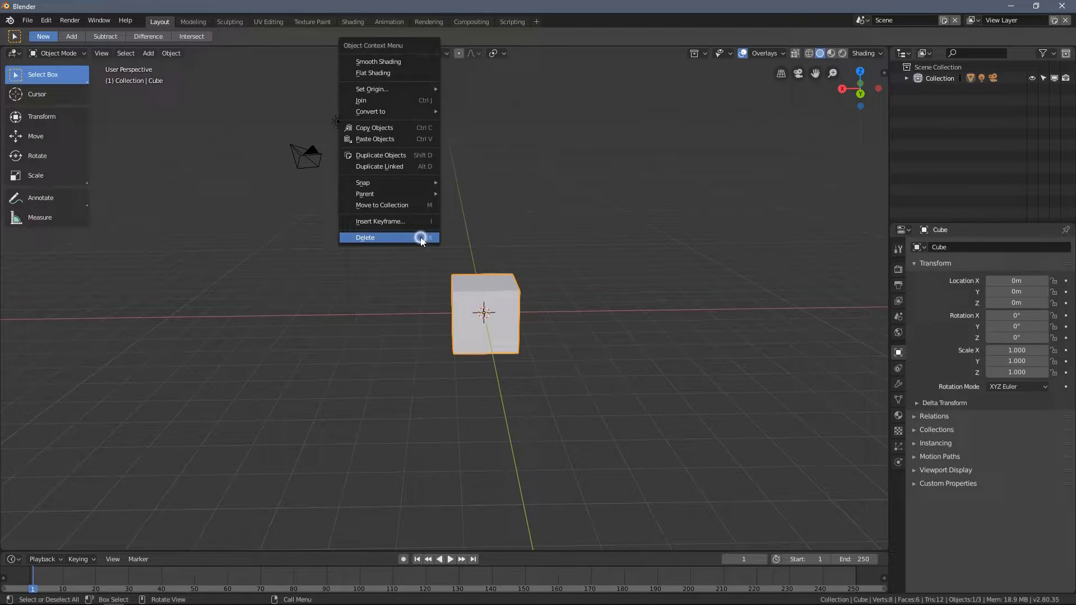
pyautogui.moveTo(502, 310); pyautogui.dragTo(460, 273, button='middle')
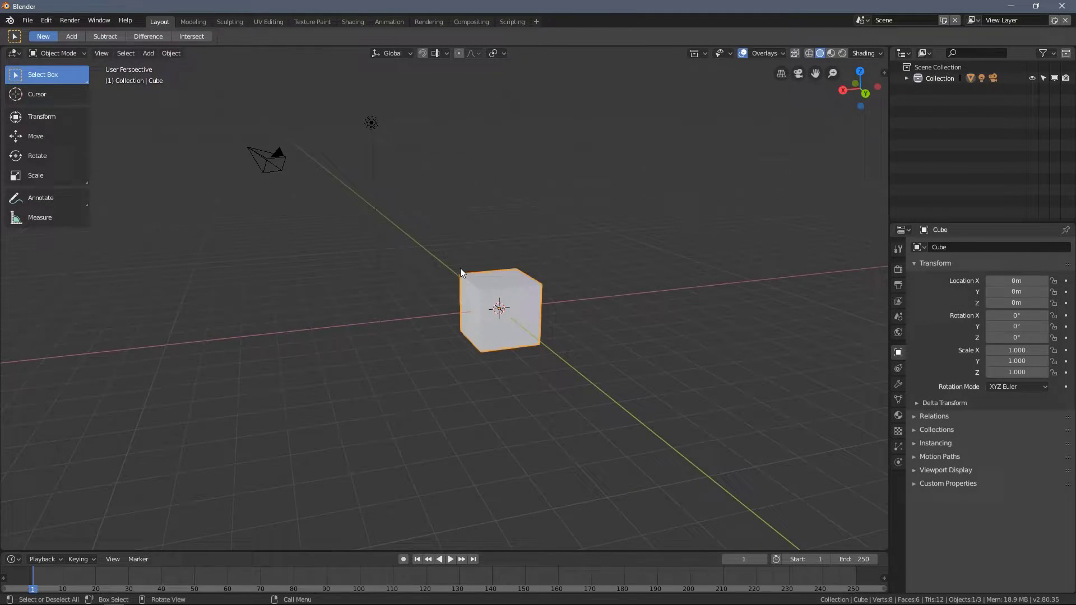
pyautogui.rightClick(412, 289)
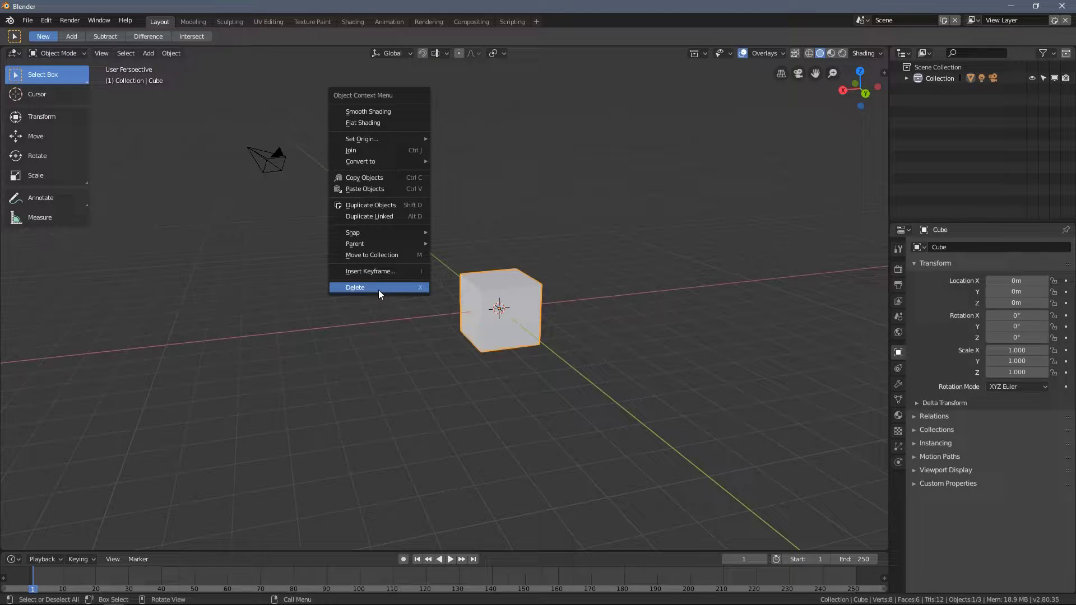
pyautogui.click(411, 287)
# Select the light and delete it with X.
pyautogui.moveTo(405, 242); pyautogui.dragTo(421, 270, button='middle')
pyautogui.click(409, 243)
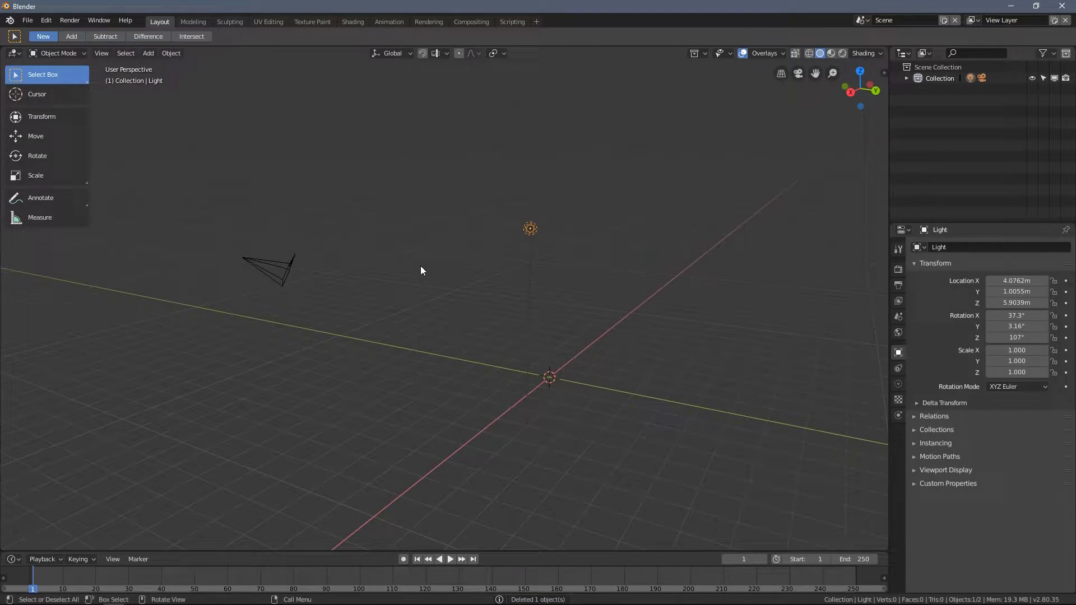
pyautogui.rightClick(421, 267)
pyautogui.press('x')
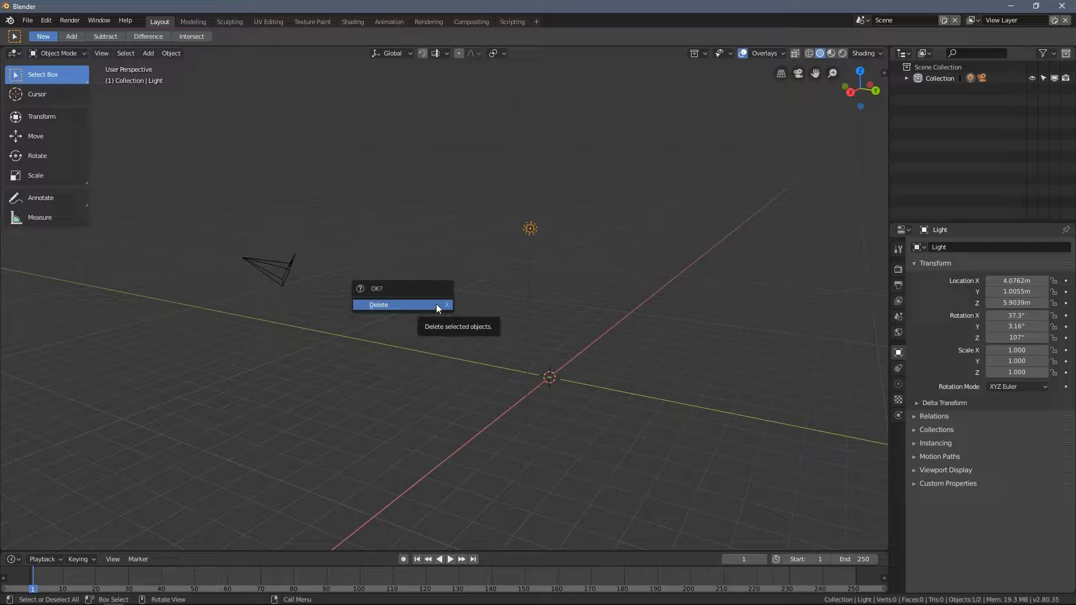
pyautogui.press('x')
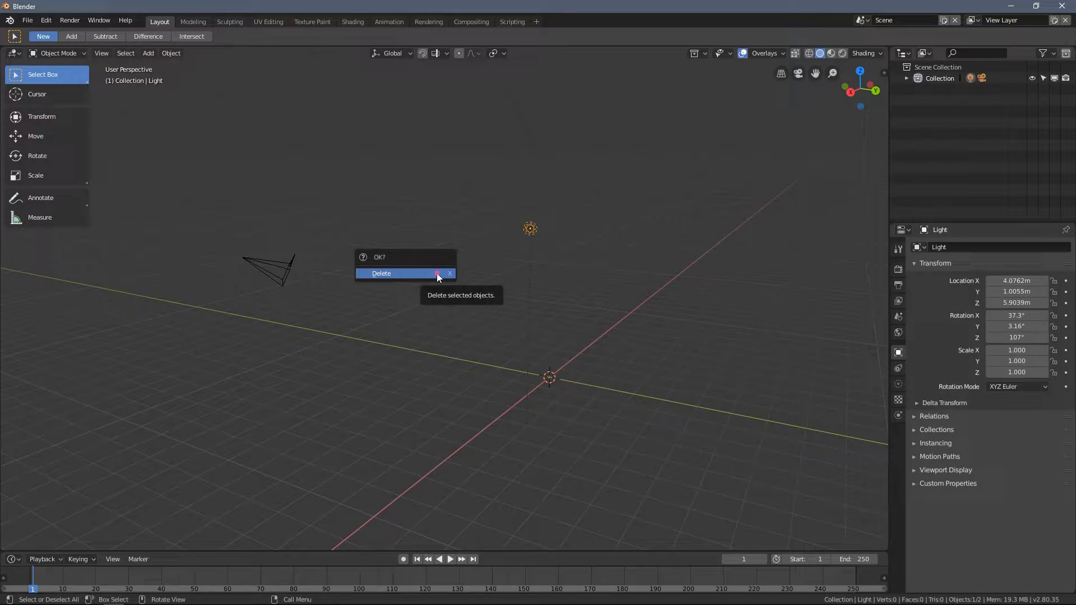
pyautogui.click(438, 275)
# Select the camera and delete it with X, leaving the scene empty.
pyautogui.click(260, 261)
pyautogui.press('x')
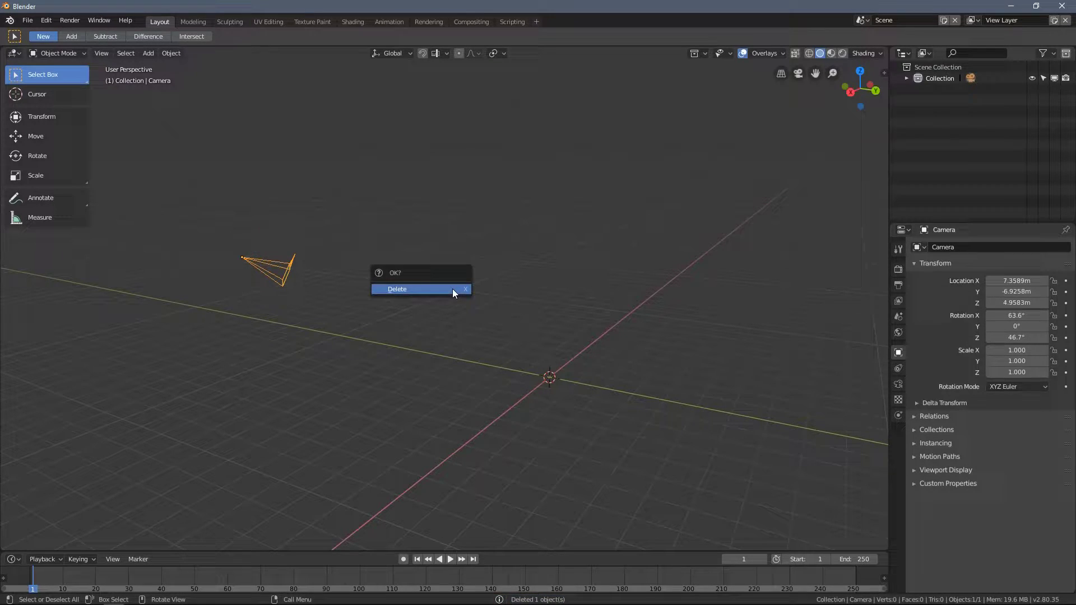
pyautogui.click(452, 288)
pyautogui.moveTo(459, 289); pyautogui.dragTo(348, 233, button='middle')
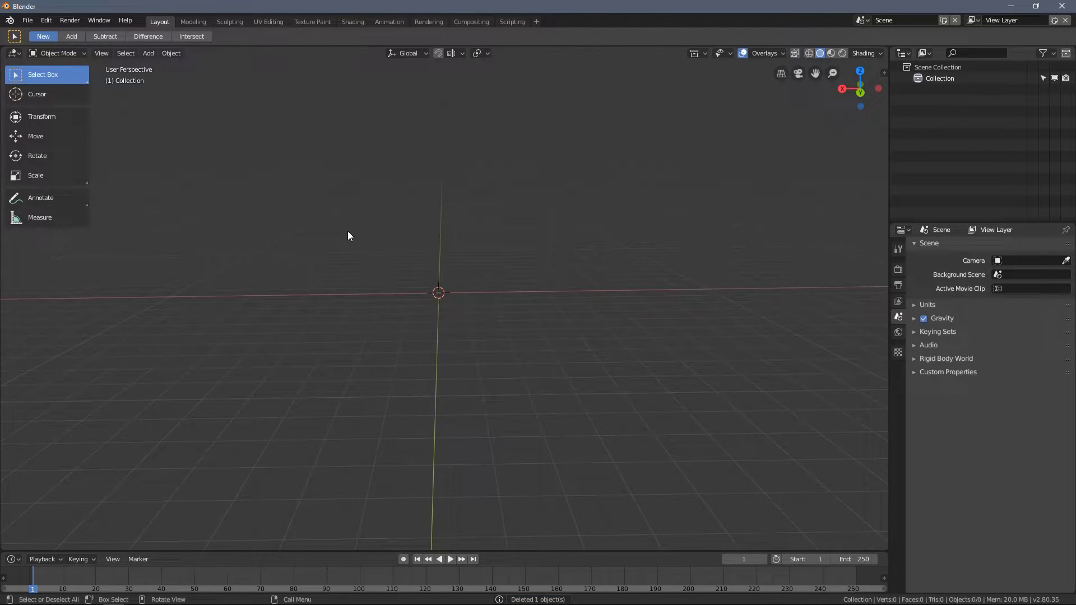
# Browse the Add menu's submenus toward Mesh > Cube without adding anything yet.
pyautogui.moveTo(418, 233); pyautogui.dragTo(439, 261, button='middle')
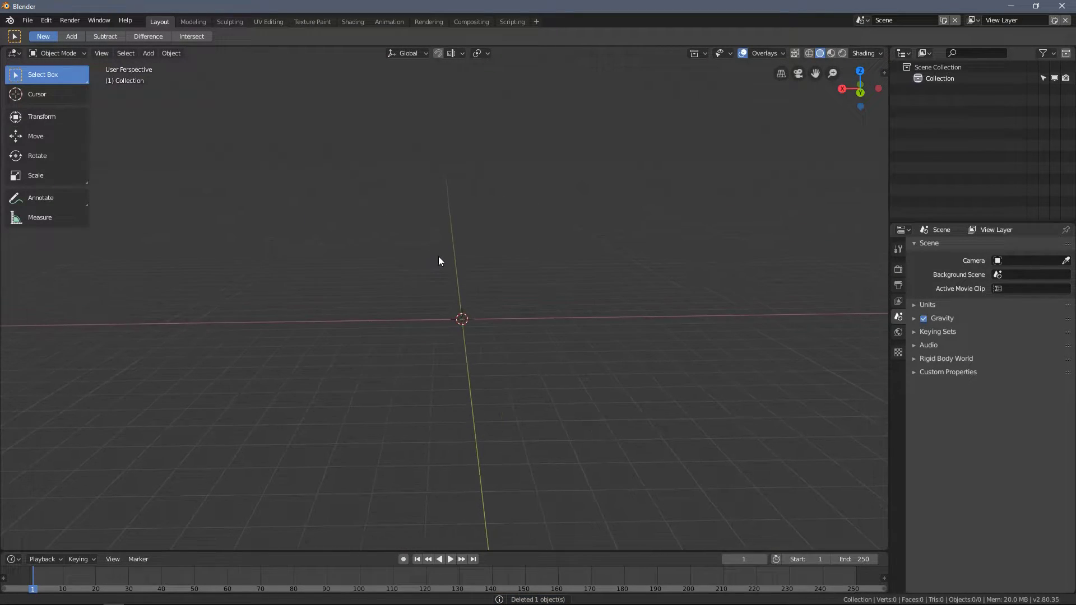
pyautogui.click(149, 55)
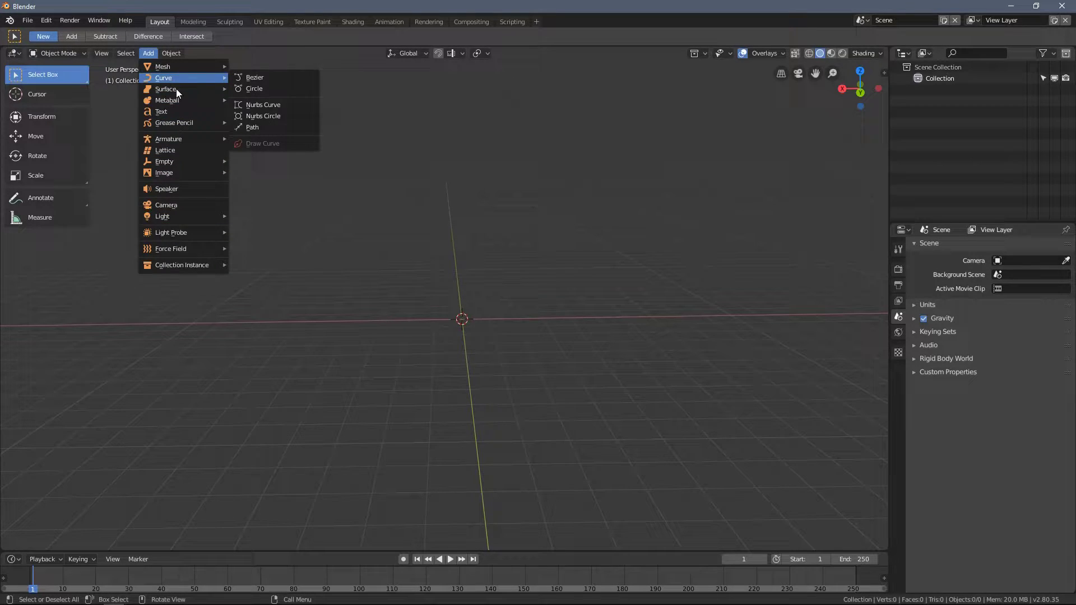
pyautogui.moveTo(171, 94)
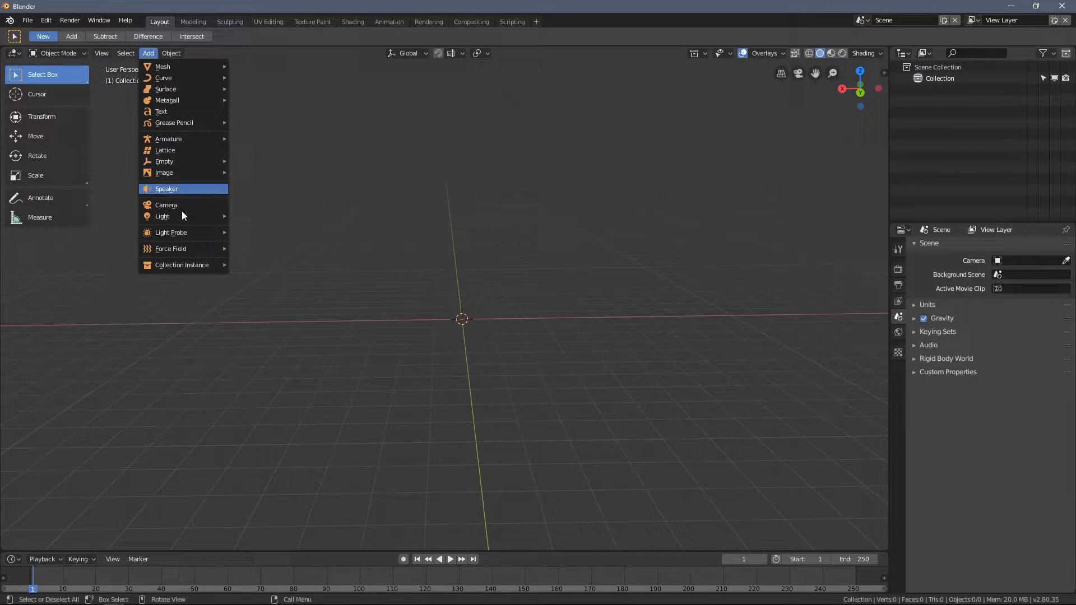
pyautogui.moveTo(185, 220)
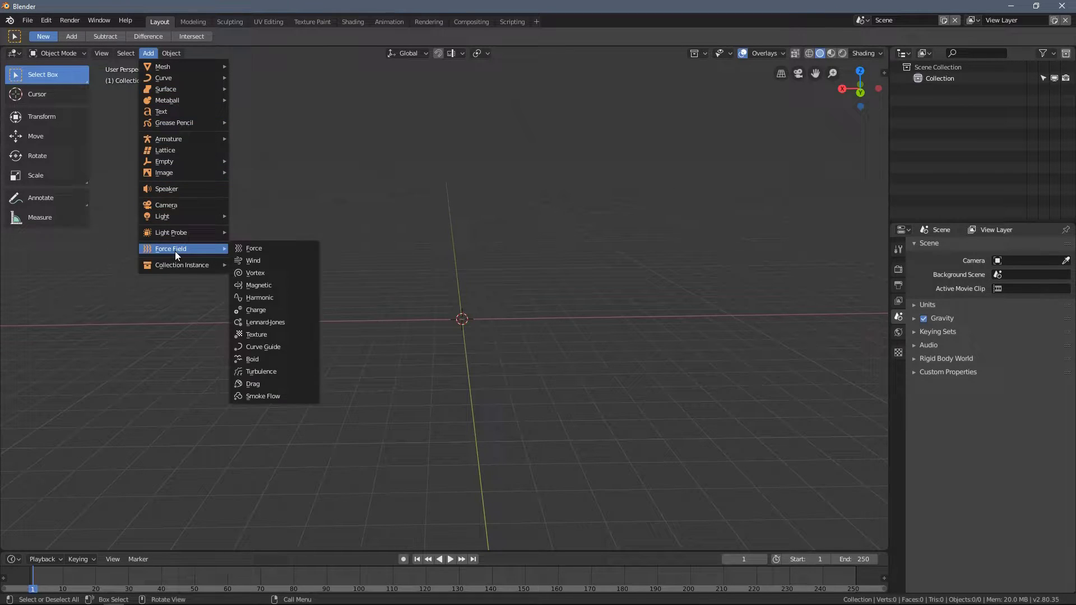
pyautogui.moveTo(172, 67)
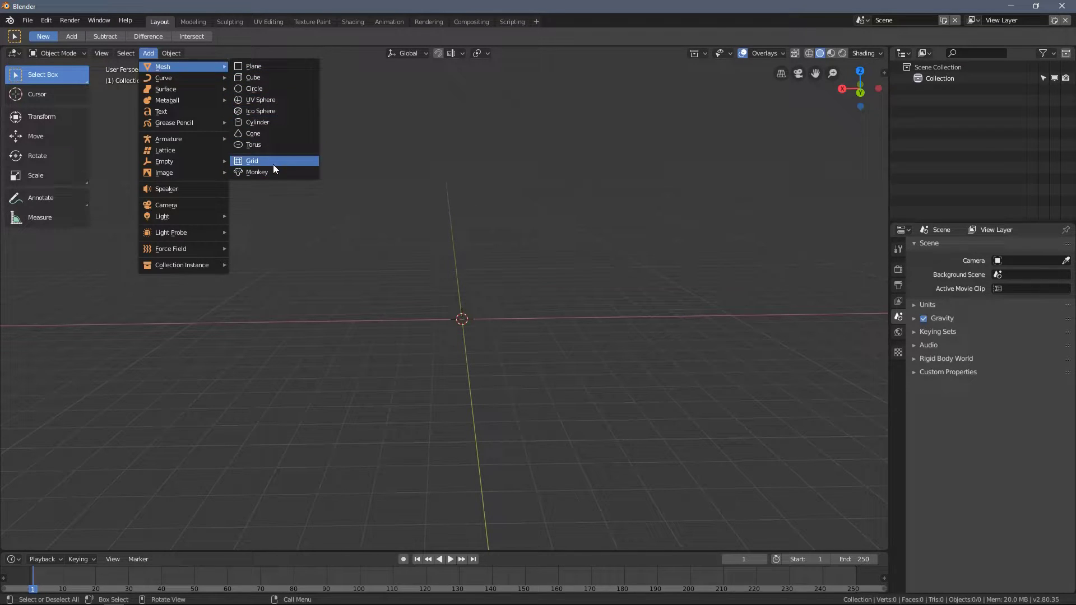
# Add a cube and move it along Y to about -8.4 m with the Move tool.
pyautogui.click(280, 77)
pyautogui.moveTo(422, 200); pyautogui.dragTo(476, 292, button='middle')
pyautogui.scroll(5, 477, 293)
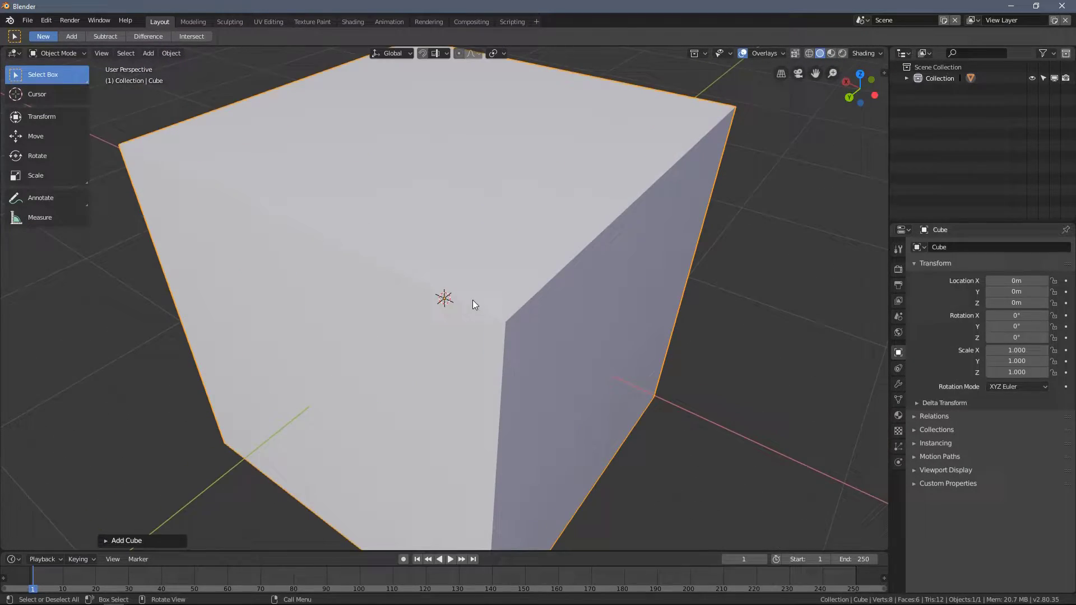
pyautogui.scroll(-4, 472, 300)
pyautogui.click(35, 136)
pyautogui.scroll(-3, 457, 317)
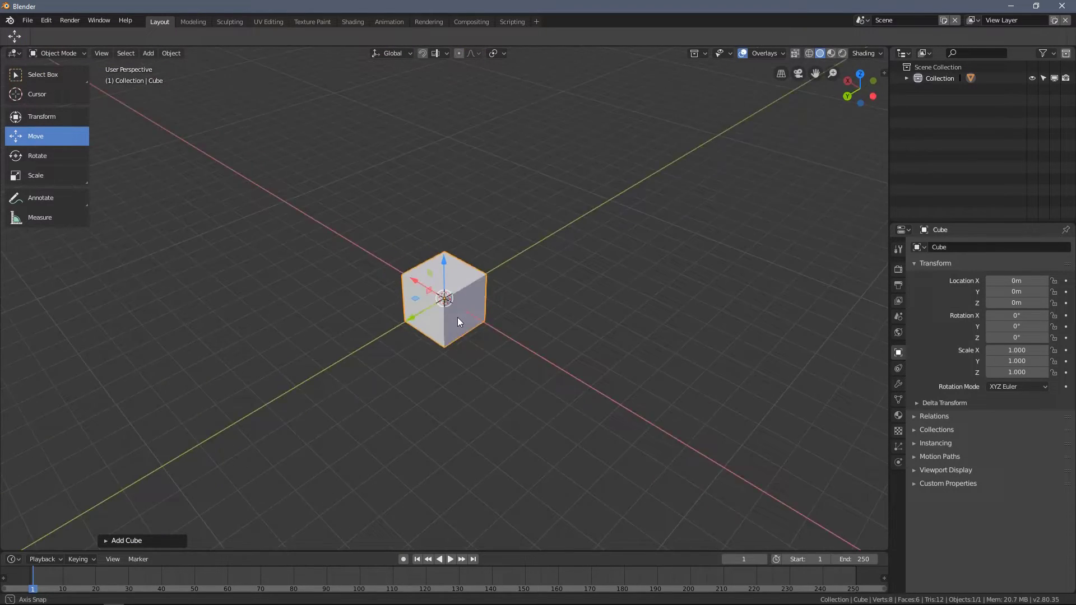
pyautogui.moveTo(457, 317); pyautogui.dragTo(401, 305, button='middle')
pyautogui.moveTo(401, 305); pyautogui.dragTo(617, 292)
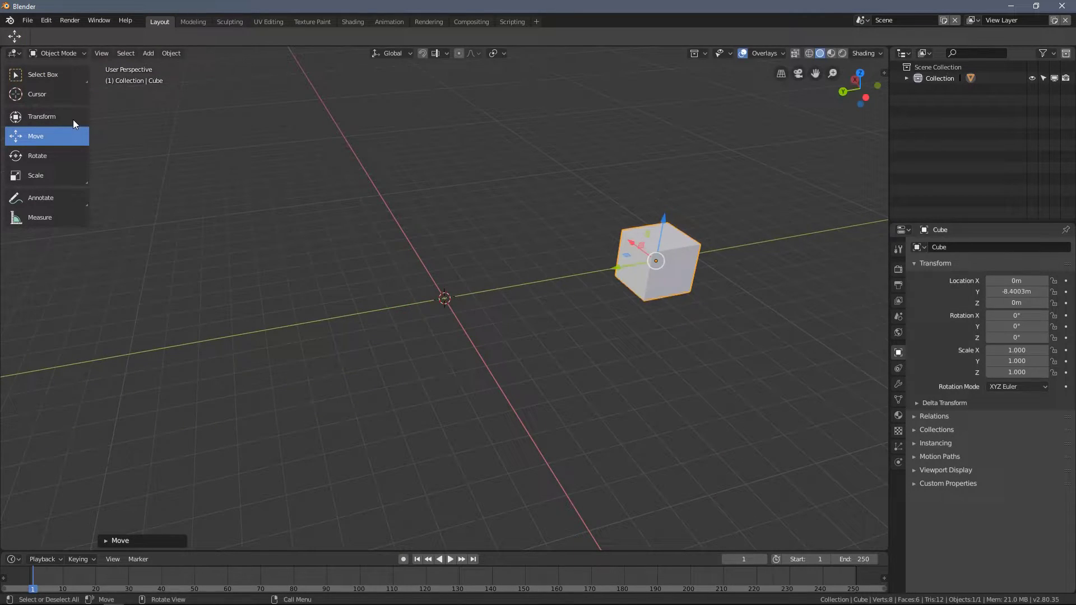
# Add a mesh circle and raise it along Z to about 0.98 m.
pyautogui.click(152, 52)
pyautogui.moveTo(163, 66)
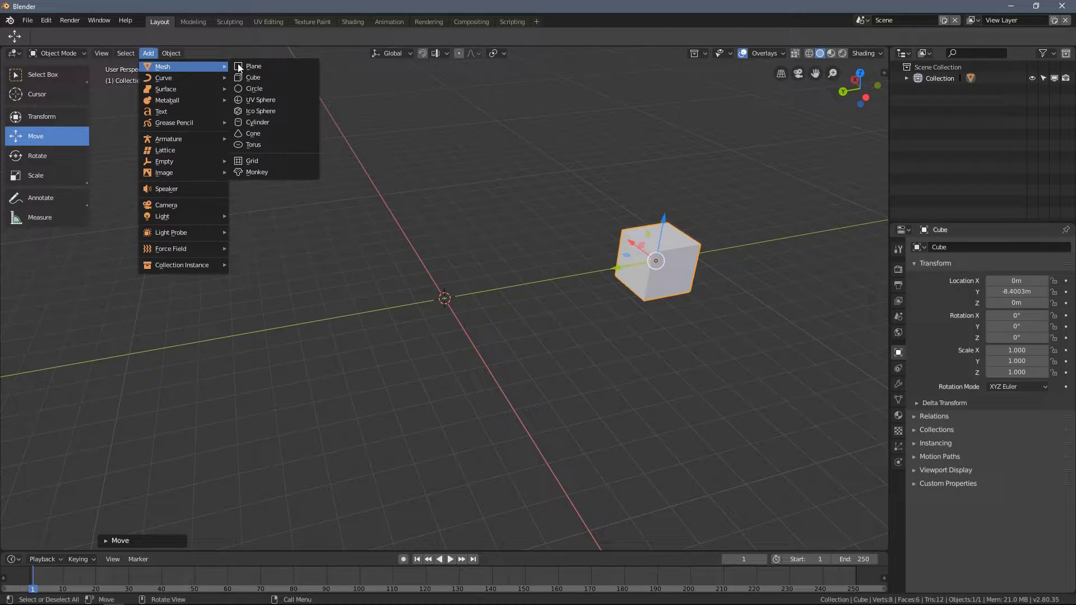
pyautogui.click(281, 89)
pyautogui.scroll(3, 432, 288)
pyautogui.scroll(3, 431, 288)
pyautogui.moveTo(431, 305); pyautogui.dragTo(466, 283, button='middle')
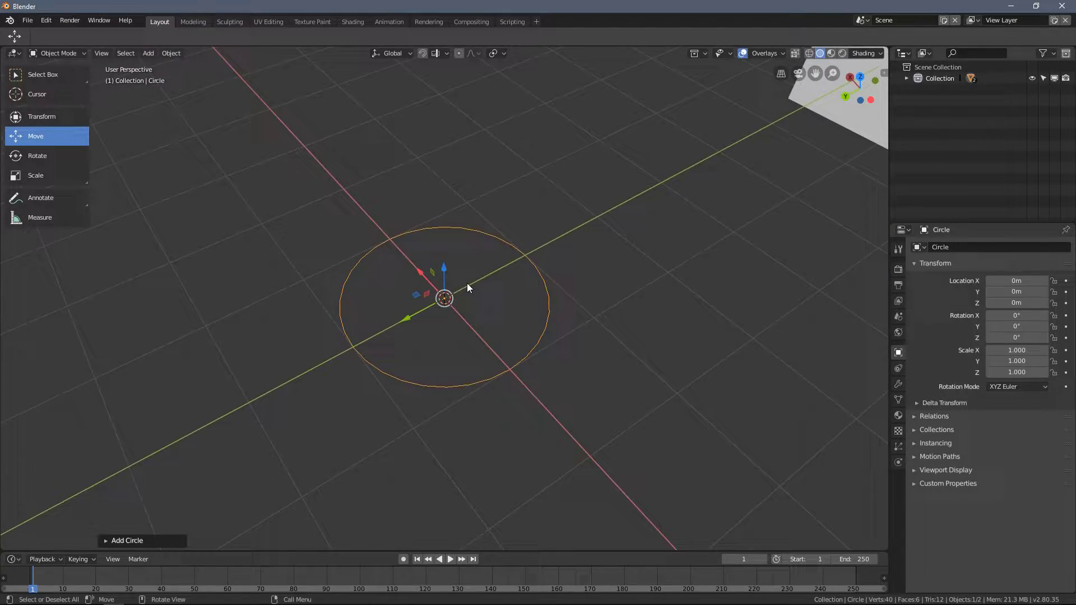
pyautogui.press('g')
pyautogui.press('z')
pyautogui.click(637, 165)
pyautogui.click(637, 164)
# Raise the circle further along Z to about 1.29 m.
pyautogui.moveTo(637, 164); pyautogui.dragTo(547, 238, button='middle')
pyautogui.click(492, 205)
pyautogui.moveTo(492, 205); pyautogui.dragTo(420, 242, button='middle')
pyautogui.press('g')
pyautogui.press('z')
pyautogui.click(429, 190)
# Delete the trial circle, leaving only the cube.
pyautogui.click(473, 330)
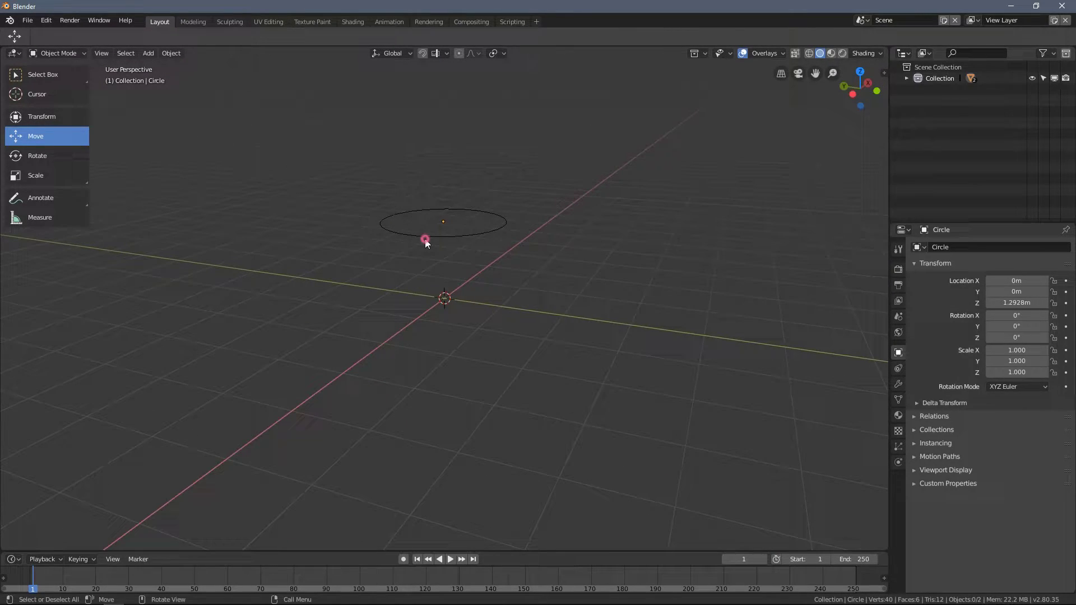
pyautogui.click(427, 237)
pyautogui.rightClick(331, 242)
pyautogui.click(356, 237)
pyautogui.moveTo(339, 233); pyautogui.dragTo(255, 196, button='middle')
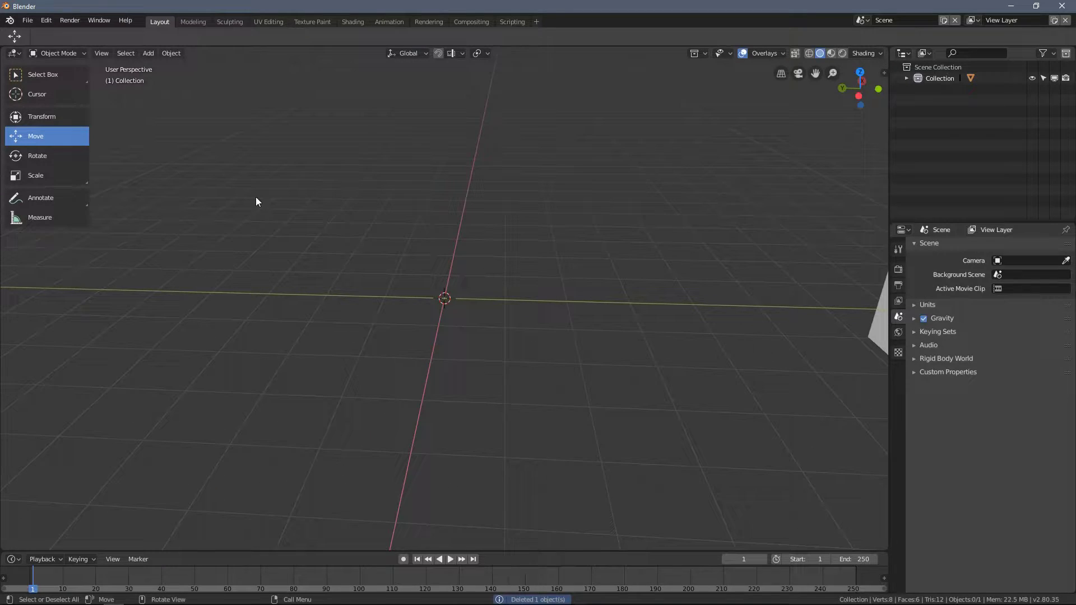
# Add a cylinder and move it along Y to about 4.43 m.
pyautogui.click(148, 53)
pyautogui.moveTo(171, 53)
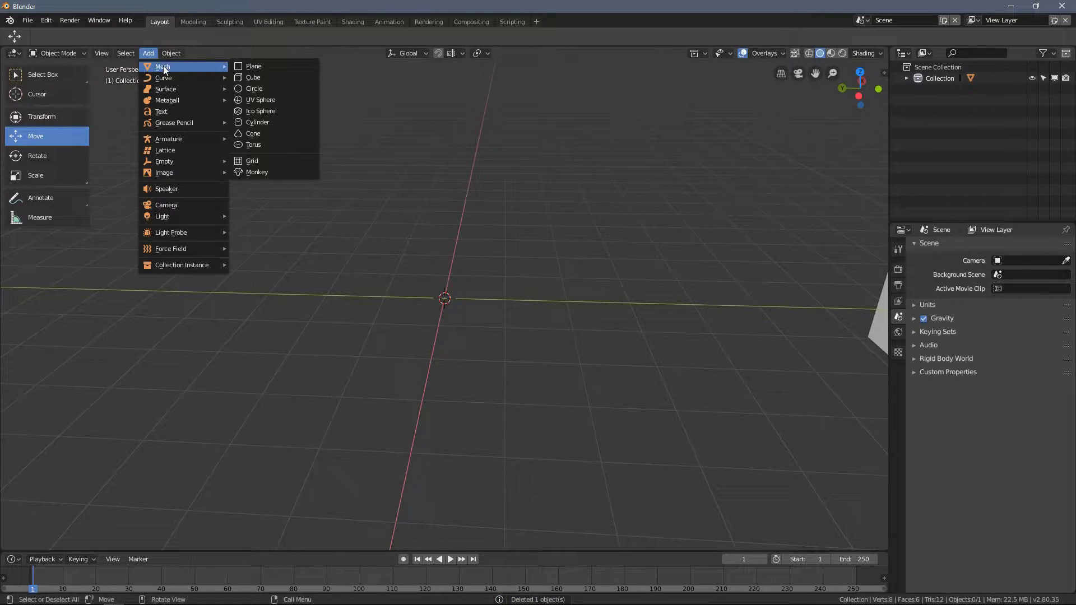
pyautogui.click(273, 121)
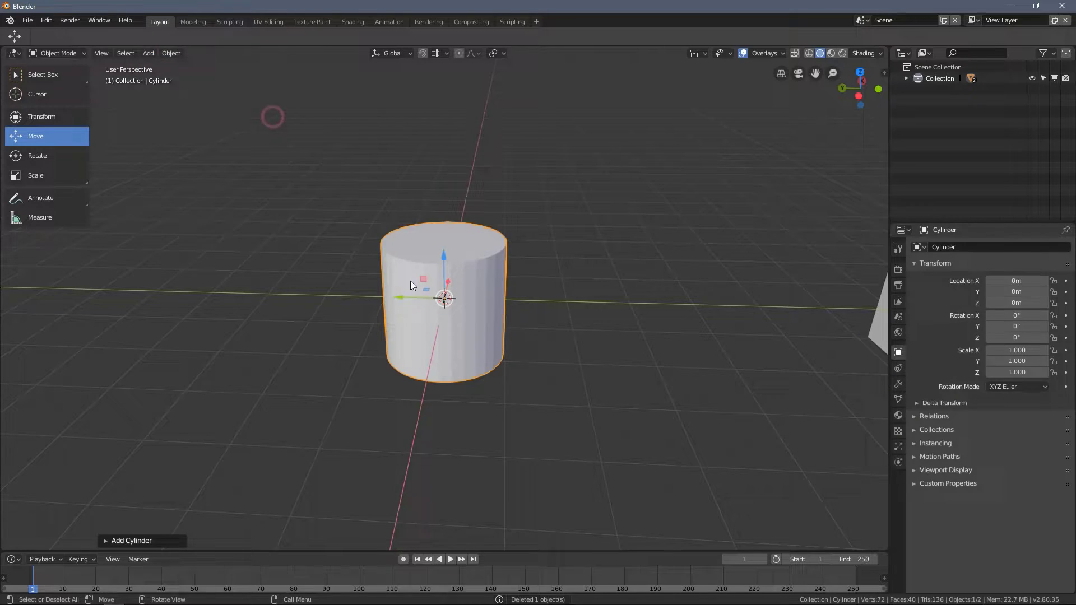
pyautogui.moveTo(410, 280)
pyautogui.mouseDown(button='middle')
pyautogui.moveTo(456, 265)
pyautogui.moveTo(392, 297)
pyautogui.moveTo(552, 313)
pyautogui.moveTo(518, 327)
pyautogui.moveTo(447, 318)
pyautogui.moveTo(405, 298)
pyautogui.mouseUp(button='middle')
pyautogui.moveTo(404, 298); pyautogui.dragTo(243, 308)
# Add a cone and slide it sideways along the row.
pyautogui.click(149, 53)
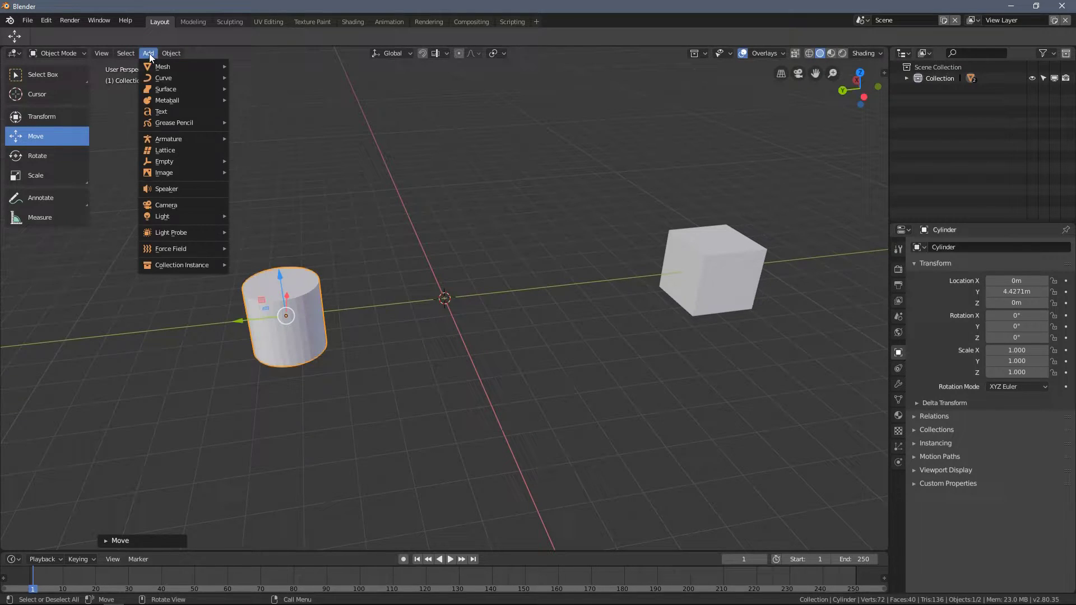
pyautogui.moveTo(157, 65)
pyautogui.click(255, 134)
pyautogui.moveTo(259, 133); pyautogui.dragTo(475, 278, button='middle')
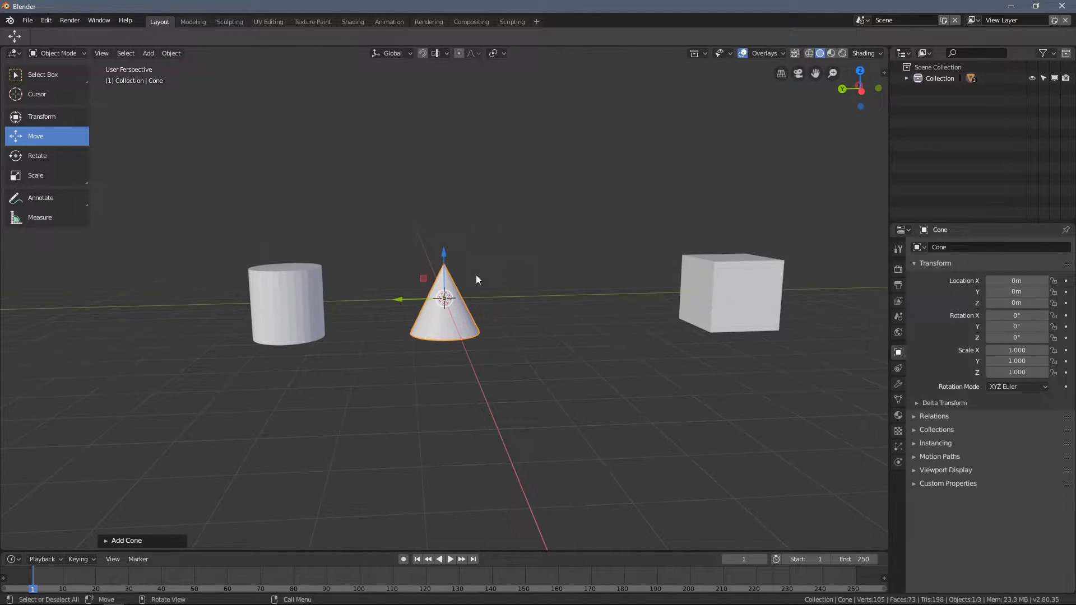
pyautogui.moveTo(423, 279); pyautogui.dragTo(556, 268)
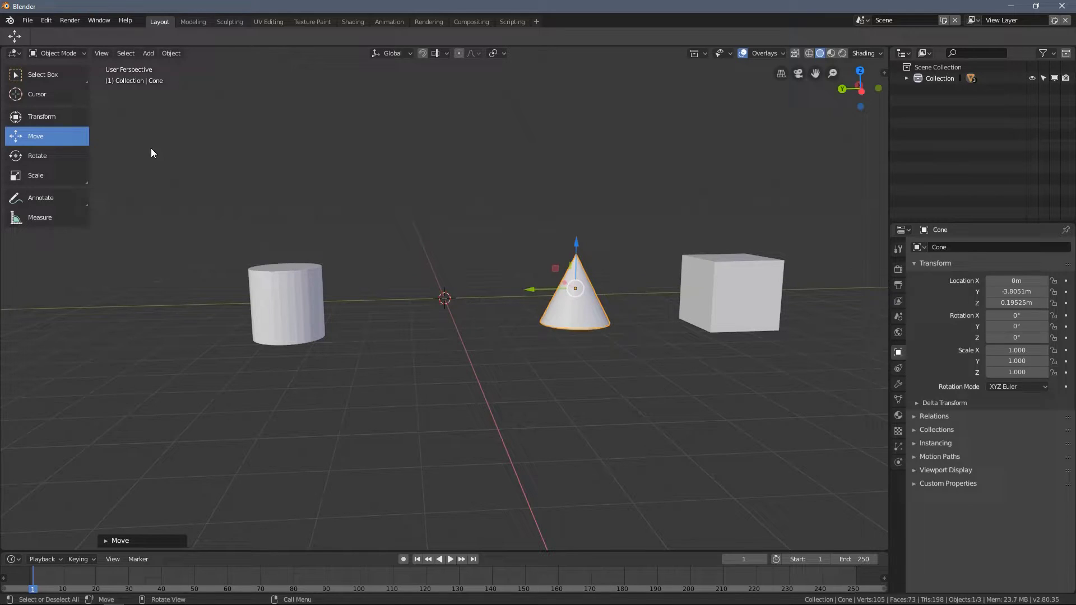
# Add a Suzanne monkey head and move it up and to the right.
pyautogui.click(155, 56)
pyautogui.moveTo(171, 67)
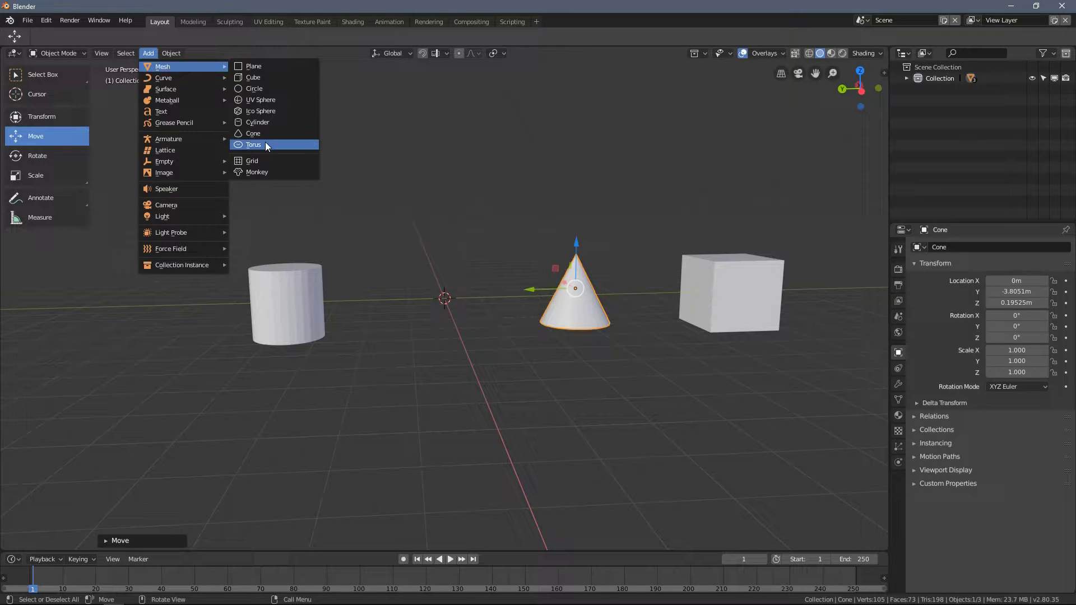
pyautogui.click(264, 173)
pyautogui.scroll(4, 423, 294)
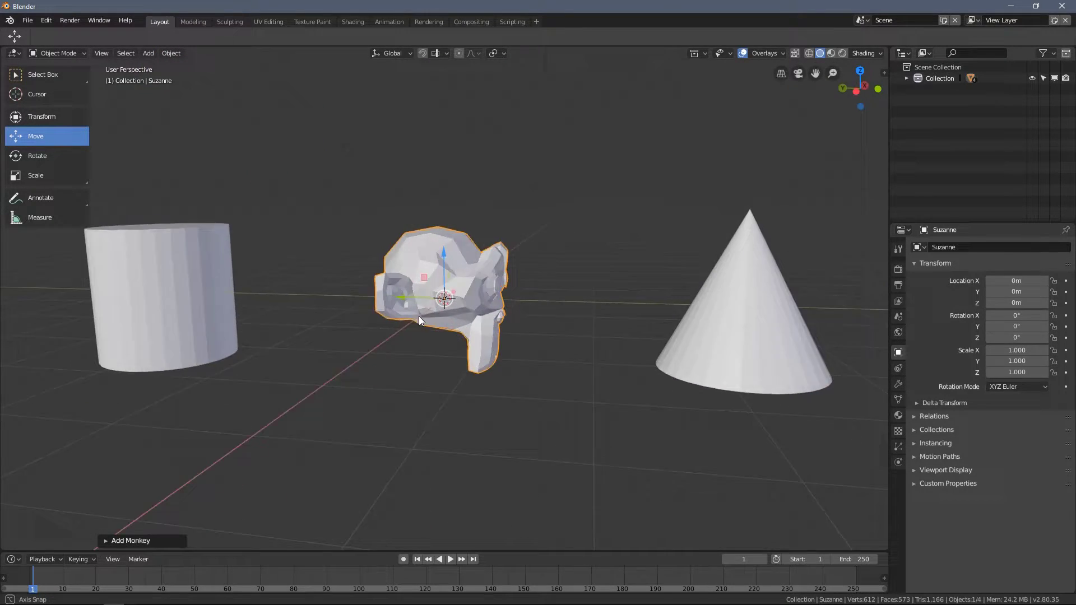
pyautogui.moveTo(418, 316); pyautogui.dragTo(449, 332, button='middle')
pyautogui.scroll(-3, 449, 333)
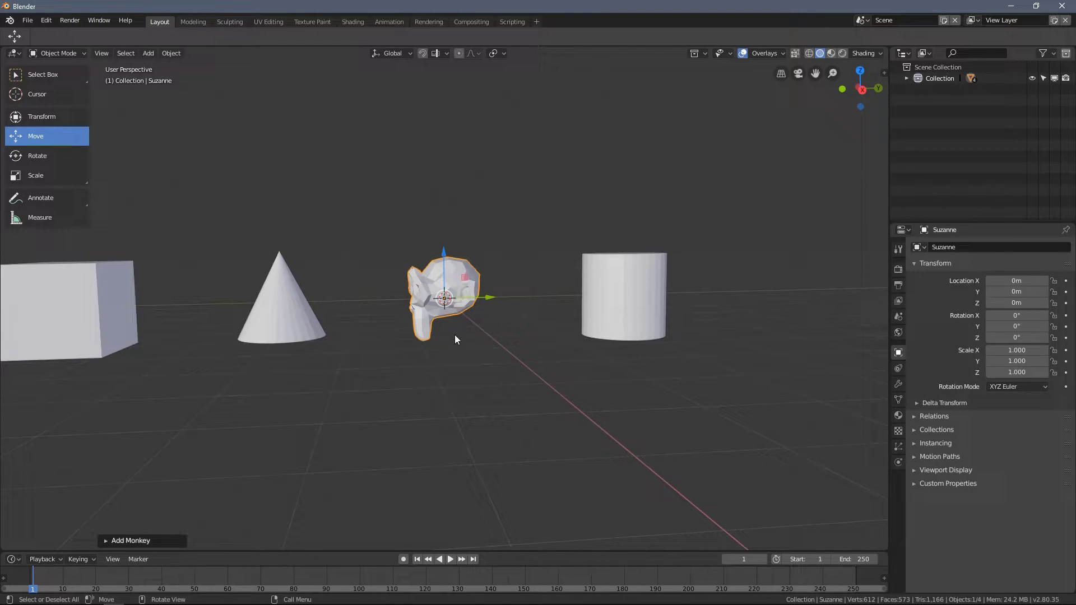
pyautogui.moveTo(439, 254); pyautogui.dragTo(784, 243)
pyautogui.scroll(-2, 784, 244)
pyautogui.moveTo(784, 243); pyautogui.dragTo(740, 298, button='middle')
# Shift the cylinder left along Y and lower the monkey head into the row.
pyautogui.click(567, 311)
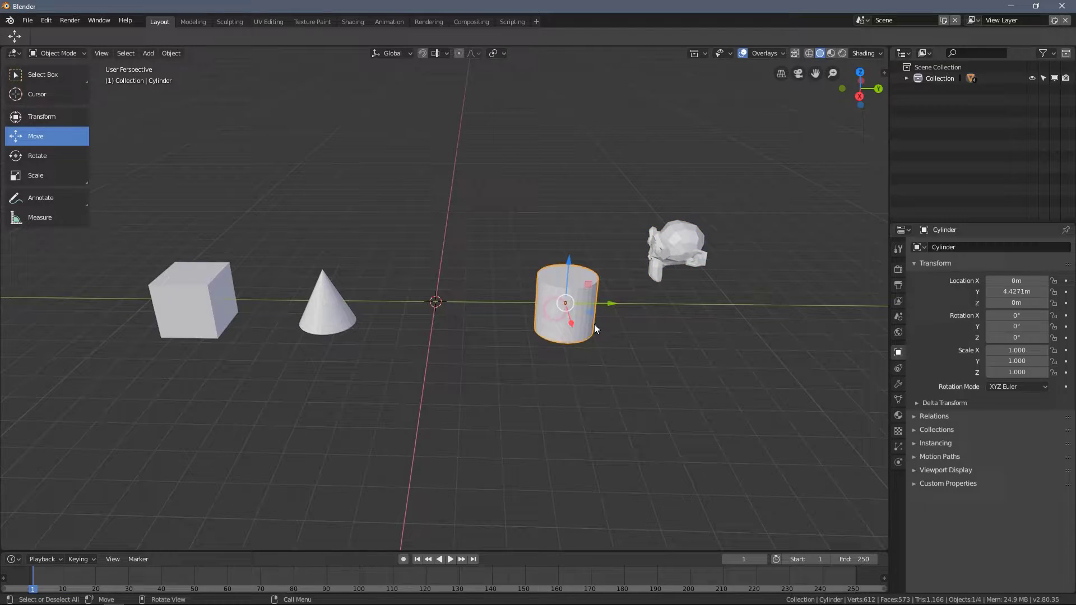
pyautogui.moveTo(602, 306); pyautogui.dragTo(486, 303)
pyautogui.click(674, 241)
pyautogui.moveTo(679, 207); pyautogui.dragTo(566, 325)
pyautogui.moveTo(566, 325); pyautogui.dragTo(237, 312, button='middle')
# Select the cube, cone and cylinder together.
pyautogui.click(203, 308)
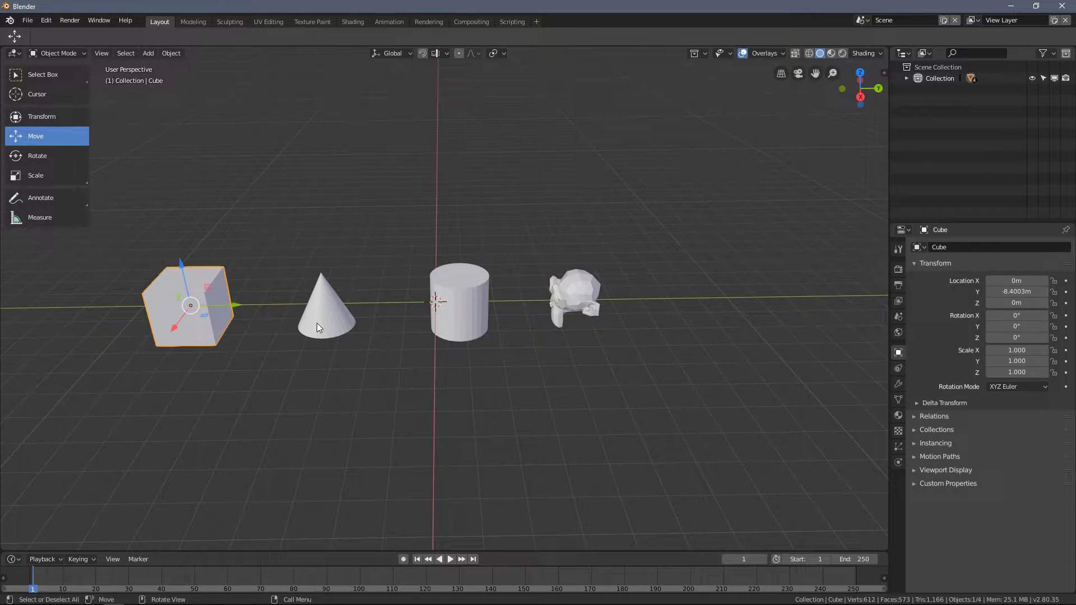
pyautogui.keyDown('shift'); pyautogui.click(315, 310); pyautogui.keyUp('shift')
pyautogui.keyDown('shift'); pyautogui.click(458, 305); pyautogui.keyUp('shift')
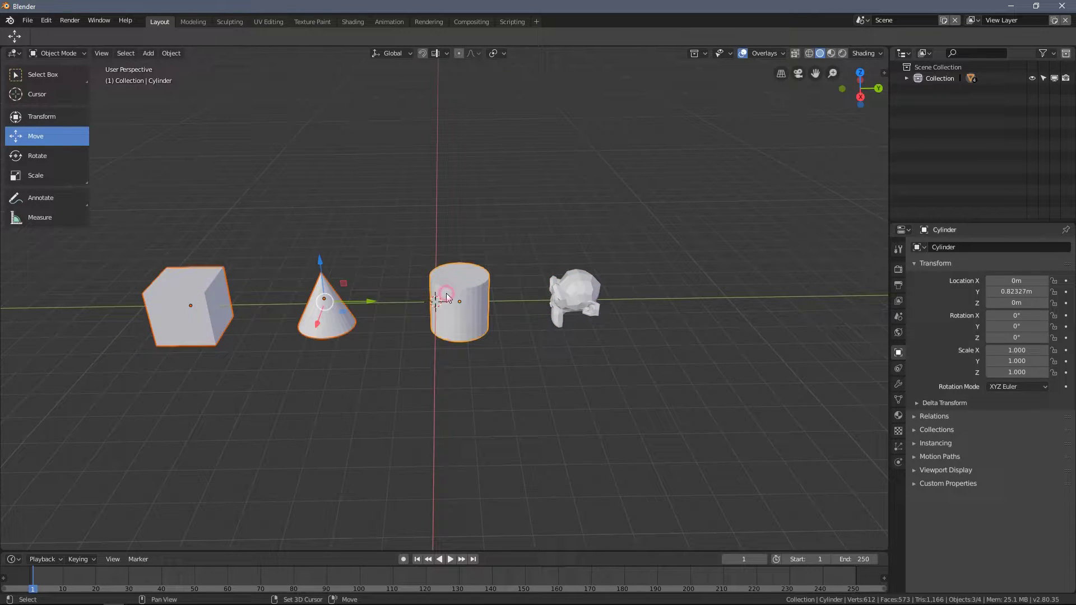
# Add the monkey head to the selection, delete all four objects, then undo the deletion.
pyautogui.keyDown('shift'); pyautogui.click(570, 296); pyautogui.keyUp('shift')
pyautogui.moveTo(545, 295); pyautogui.dragTo(481, 283, button='middle')
pyautogui.press('x')
pyautogui.click(443, 223)
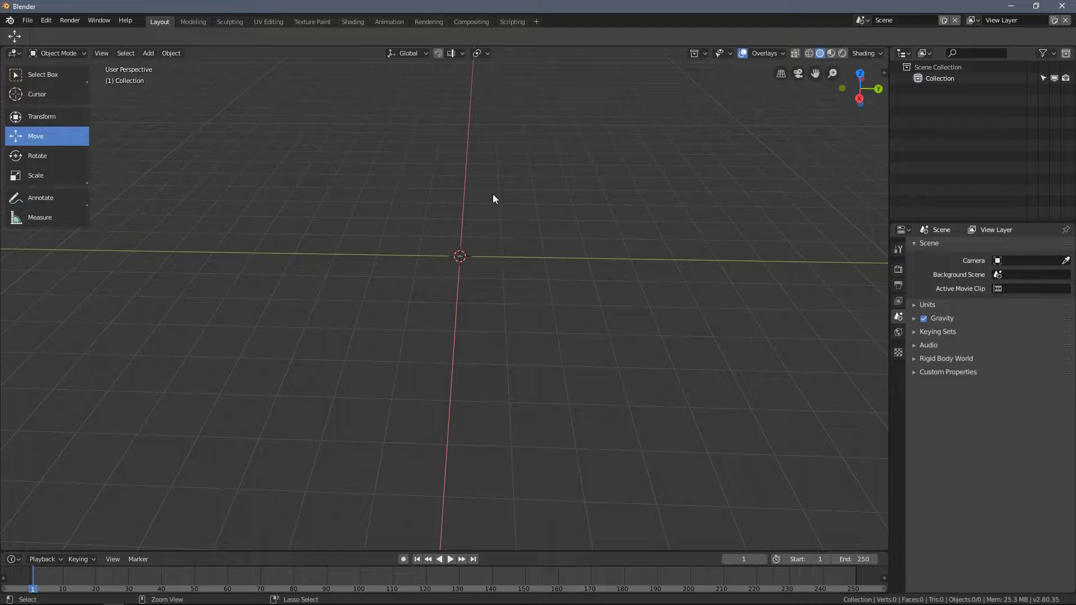
pyautogui.hotkey('ctrl', 'z')
# Slide the four restored objects along the Y axis and deselect them.
pyautogui.moveTo(407, 154); pyautogui.dragTo(464, 280, button='middle')
pyautogui.moveTo(464, 280); pyautogui.dragTo(493, 276)
pyautogui.scroll(-2, 493, 267)
pyautogui.moveTo(493, 268); pyautogui.dragTo(357, 173, button='middle')
pyautogui.click(356, 173)
pyautogui.moveTo(479, 274); pyautogui.dragTo(581, 305, button='middle')
# Select the cylinder and duplicate it with Duplicate Objects.
pyautogui.click(580, 309)
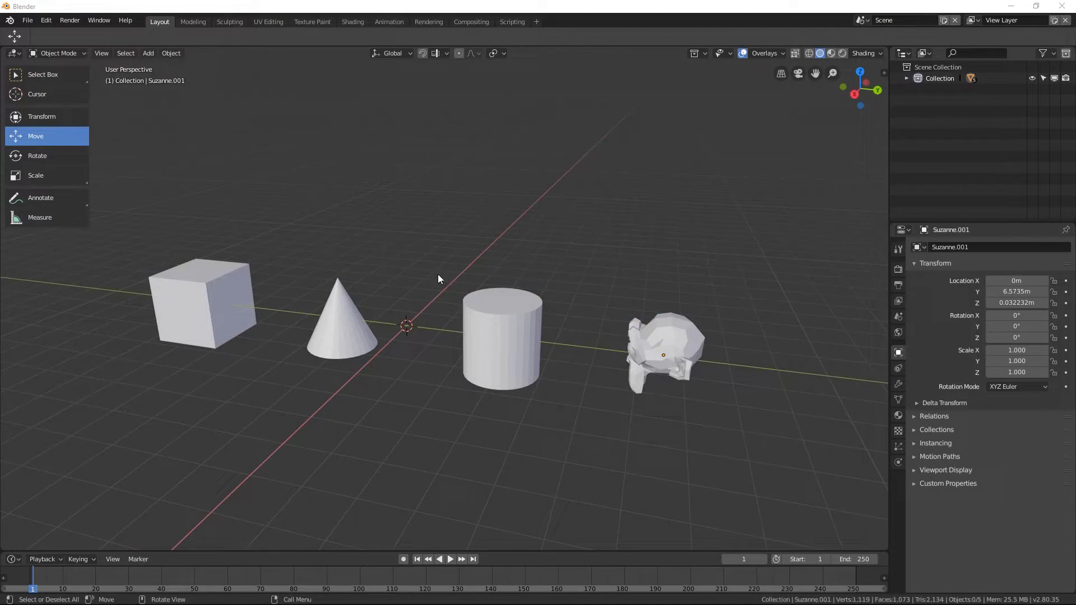
pyautogui.moveTo(459, 276); pyautogui.dragTo(498, 275, button='middle')
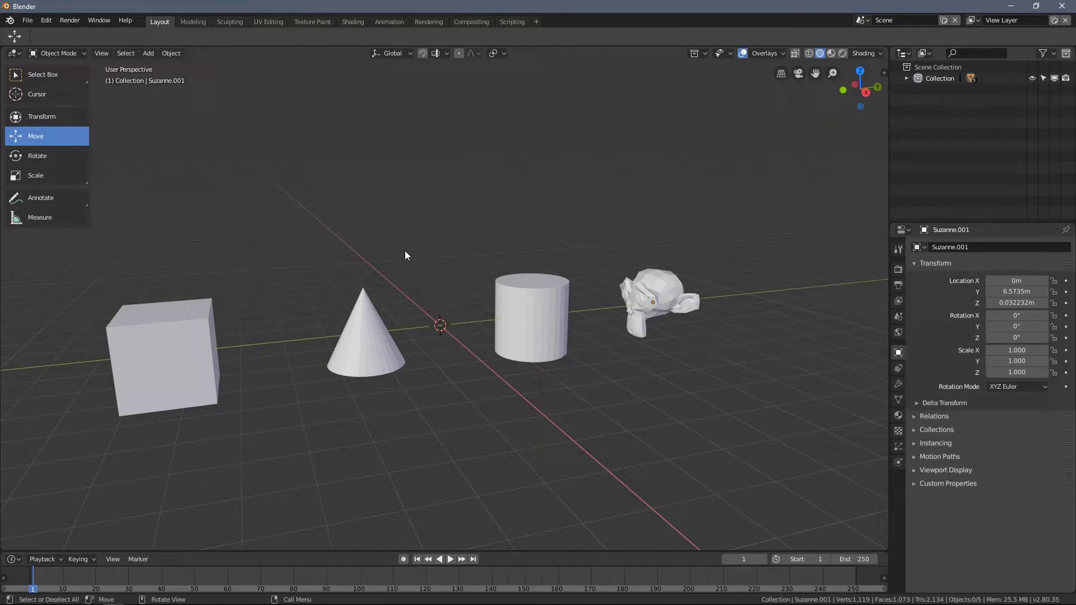
pyautogui.moveTo(671, 316); pyautogui.dragTo(567, 289, button='middle')
pyautogui.moveTo(483, 272); pyautogui.dragTo(508, 290, button='middle')
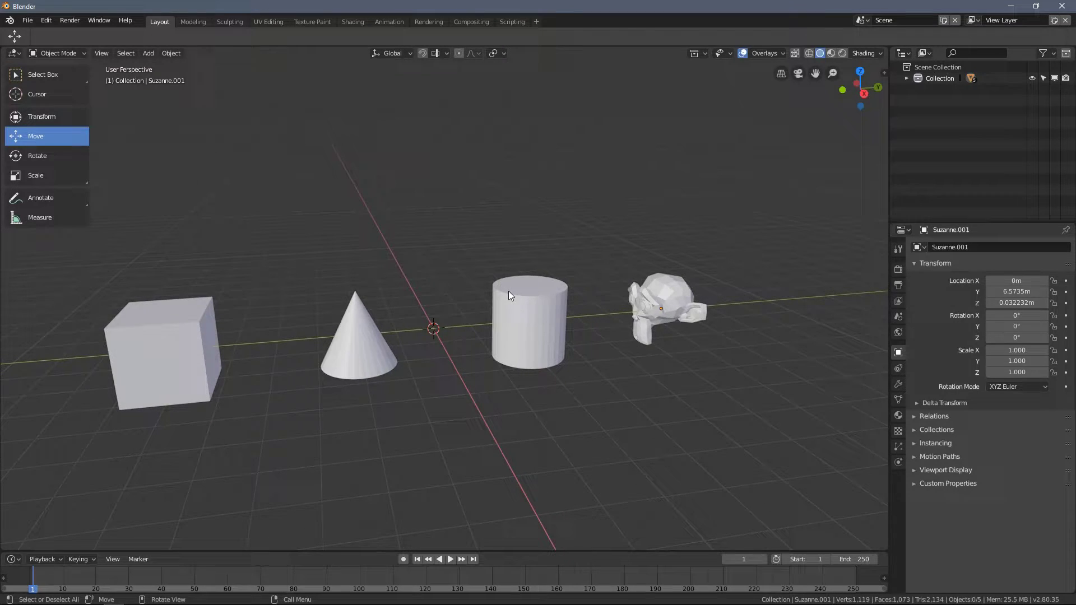
pyautogui.click(508, 290)
pyautogui.click(368, 328)
pyautogui.click(497, 304)
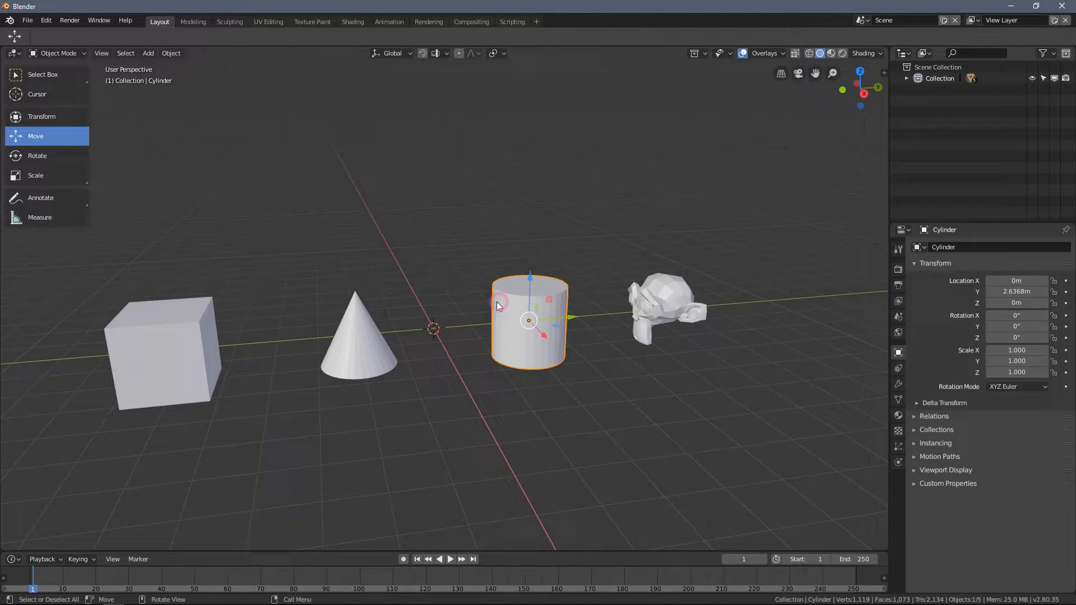
pyautogui.rightClick(425, 290)
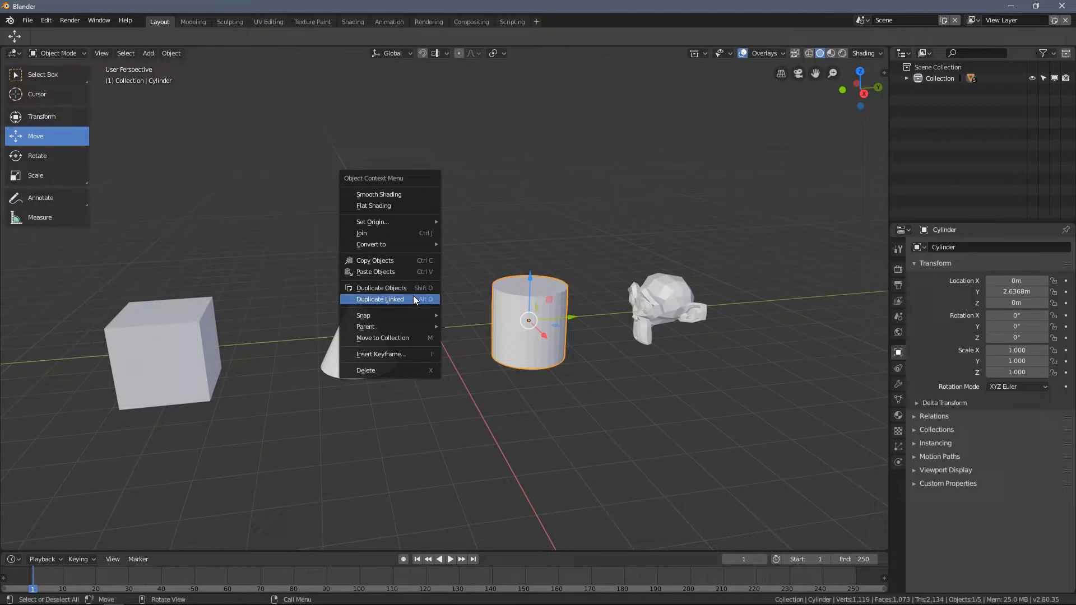
pyautogui.click(418, 291)
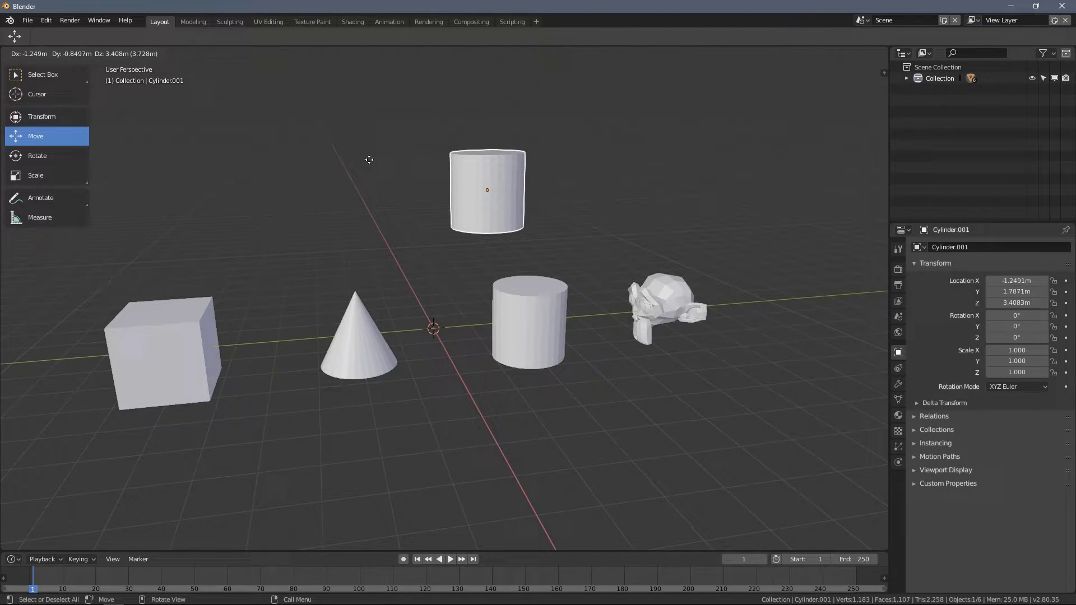
# Move the cylinder copy, trying X, Y and Z axis constraints.
pyautogui.moveTo(369, 159); pyautogui.dragTo(397, 183)
pyautogui.press('x')
pyautogui.moveTo(463, 250); pyautogui.dragTo(557, 136)
pyautogui.press('y')
pyautogui.press('z')
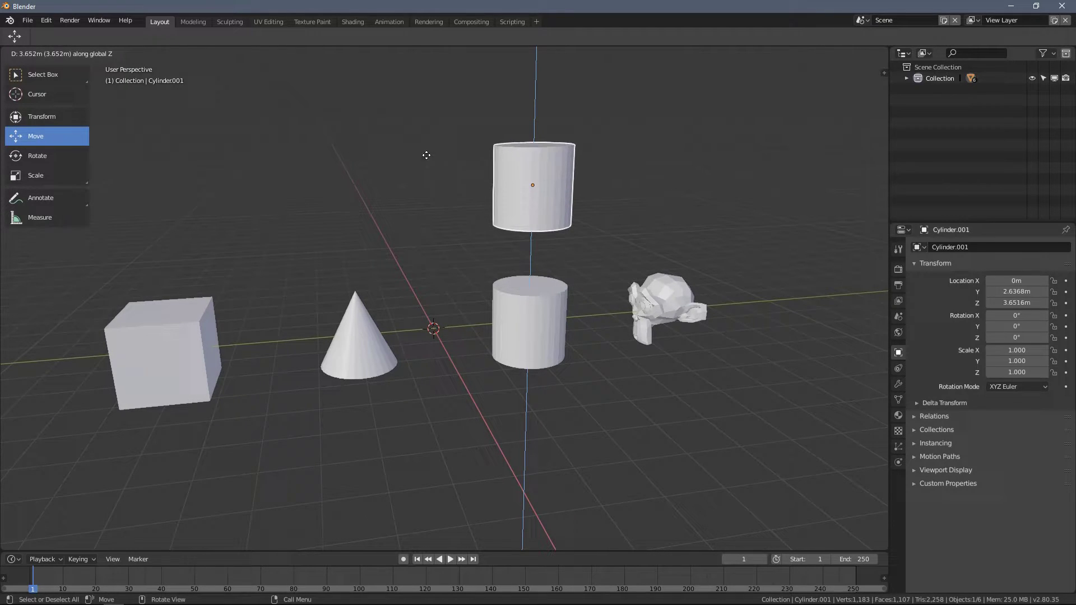
pyautogui.moveTo(547, 180)
pyautogui.mouseDown()
pyautogui.moveTo(548, 356)
pyautogui.moveTo(555, 190)
pyautogui.mouseUp()
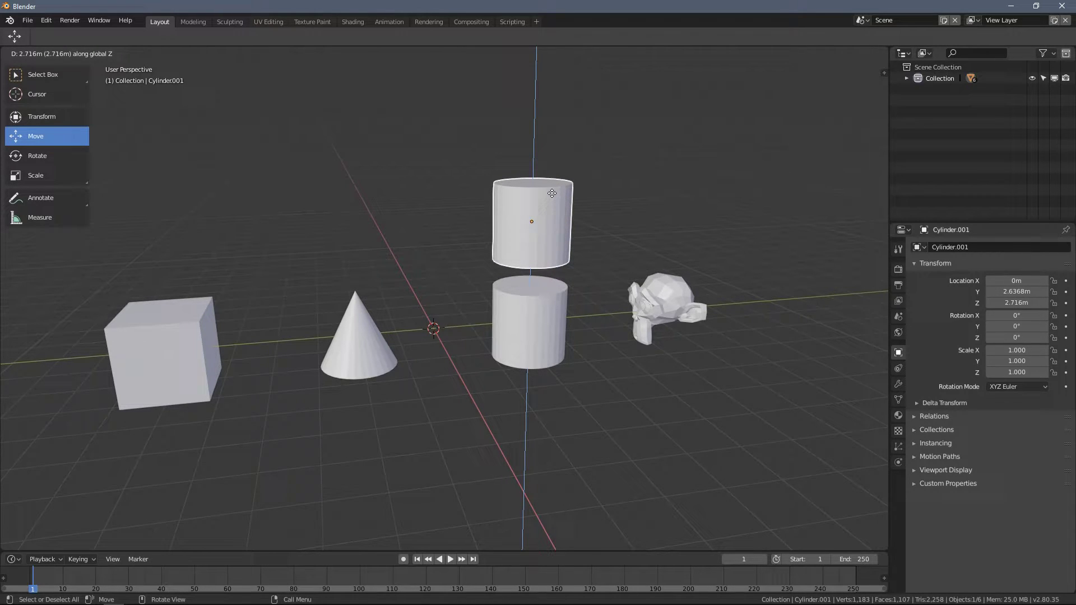
# Slide the copy along the ground with Shift+Z to X -5.3419 m, Y 0.2682 m.
pyautogui.hotkey('shift', 'z')
pyautogui.moveTo(552, 193); pyautogui.dragTo(302, 246)
pyautogui.moveTo(466, 283); pyautogui.dragTo(459, 254, button='middle')
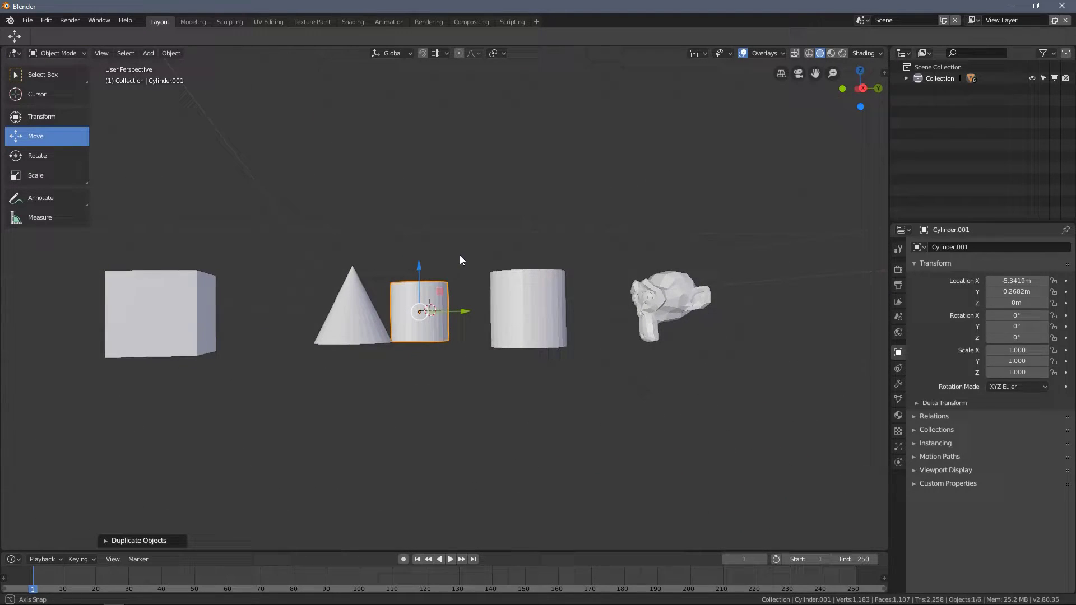
pyautogui.moveTo(505, 292); pyautogui.dragTo(309, 347, button='middle')
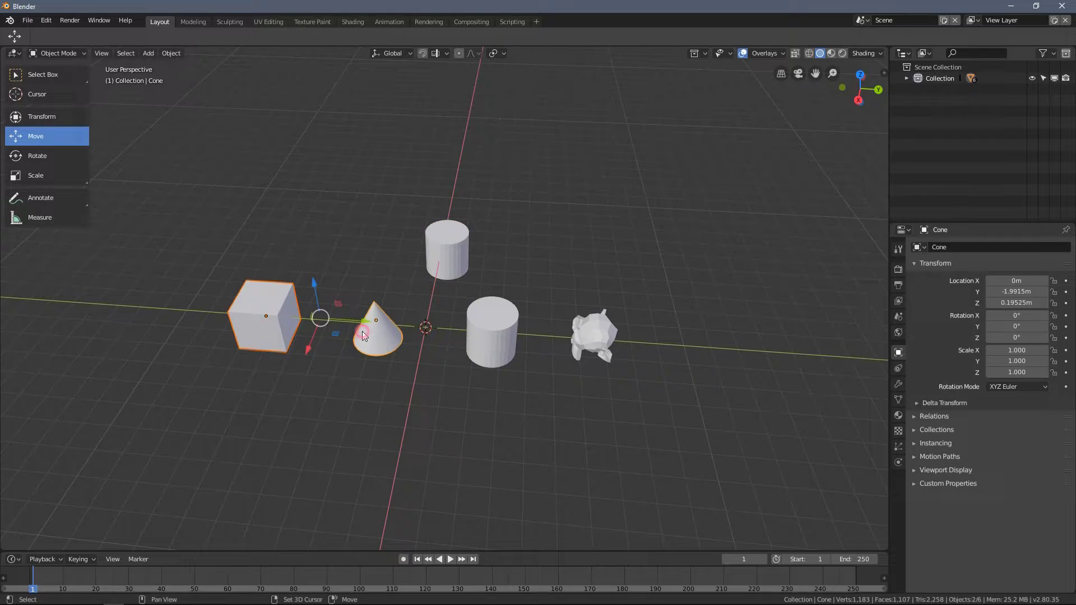
pyautogui.keyDown('shift'); pyautogui.click(589, 339); pyautogui.keyUp('shift')
pyautogui.moveTo(589, 339); pyautogui.dragTo(500, 334, button='middle')
# Duplicate the four selected objects and place the copies on the ground, Suzanne.002 at X 6.3805 m, Y 9.7897 m.
pyautogui.rightClick(499, 331)
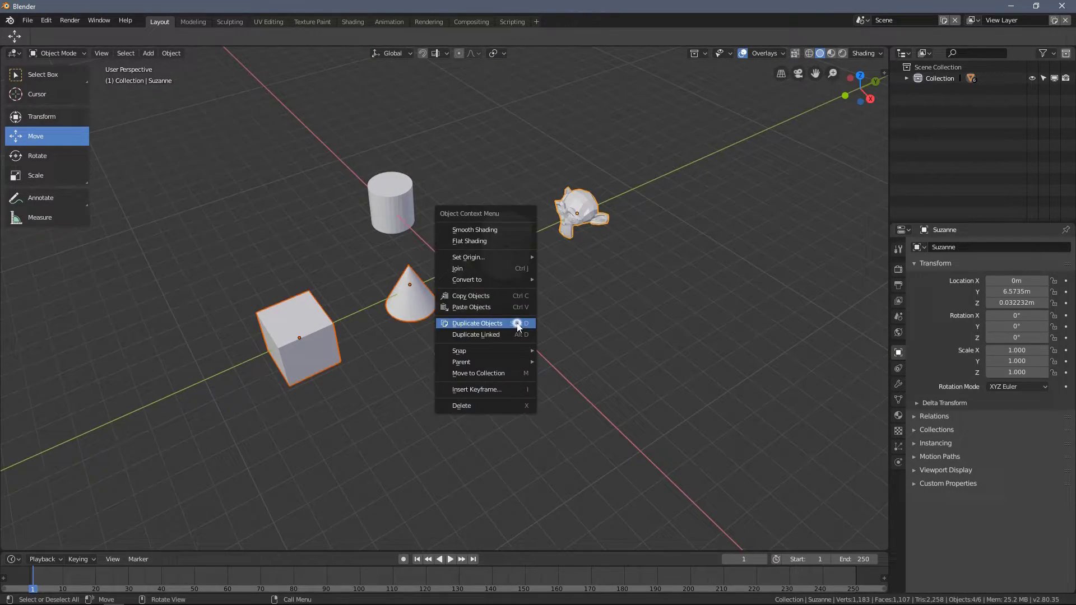
pyautogui.click(479, 326)
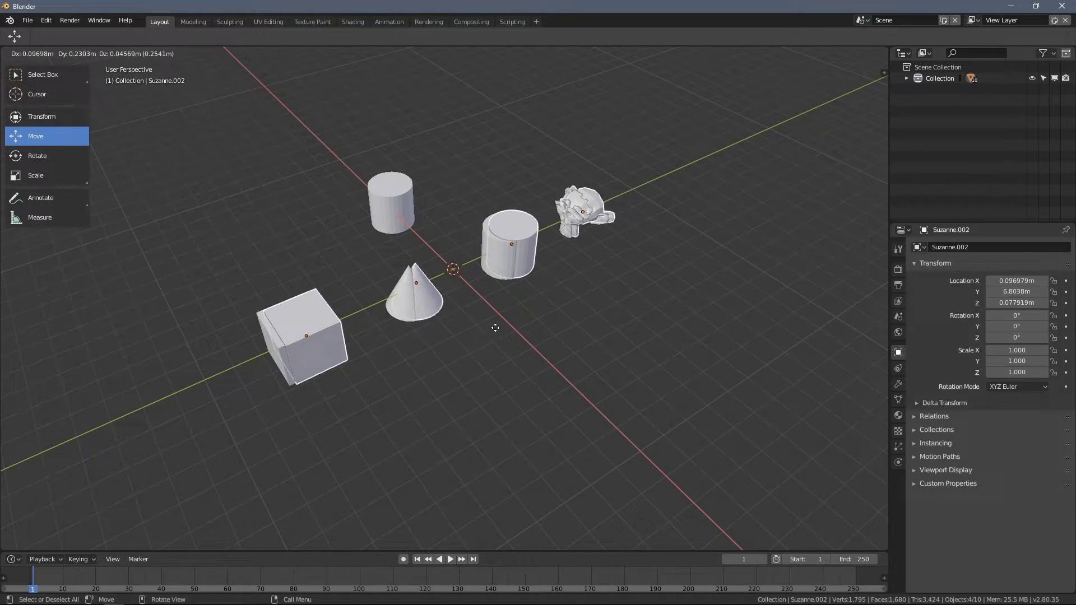
pyautogui.press('z')
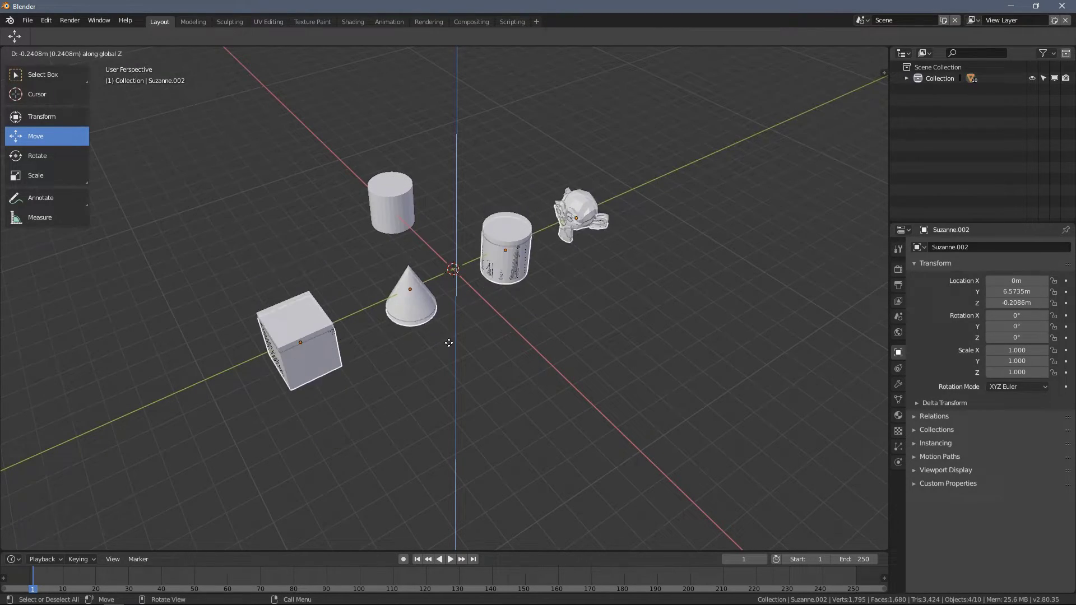
pyautogui.hotkey('shift', 'z')
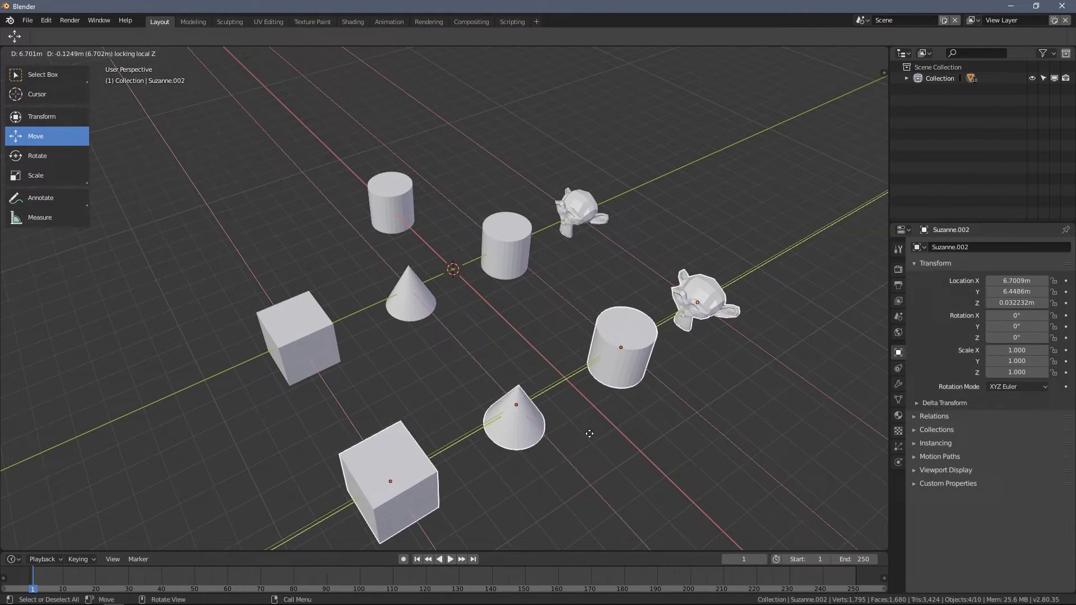
pyautogui.click(656, 390)
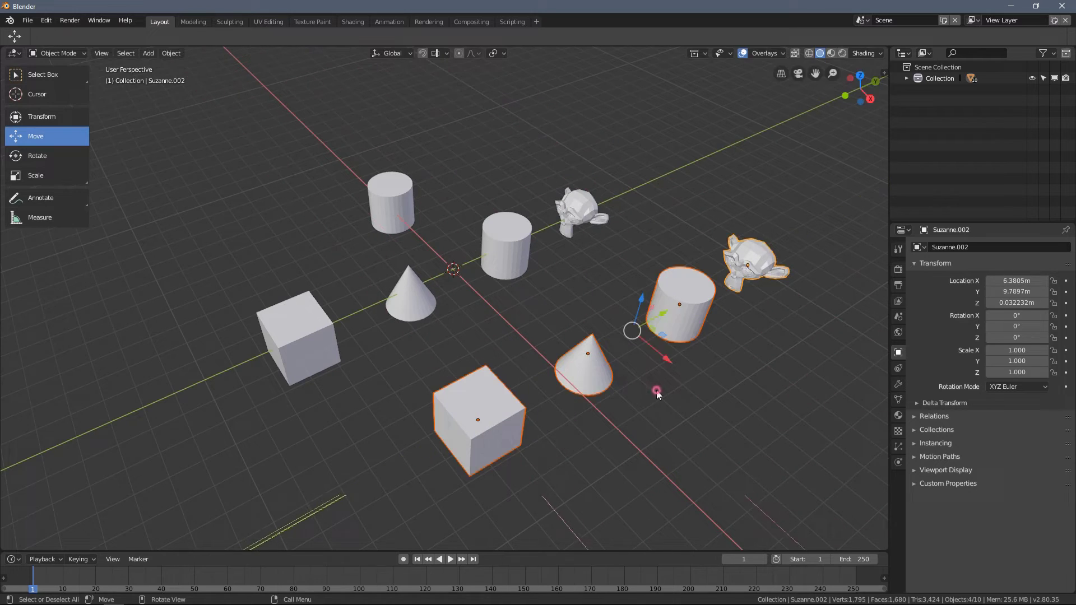
pyautogui.moveTo(668, 327); pyautogui.dragTo(351, 273, button='middle')
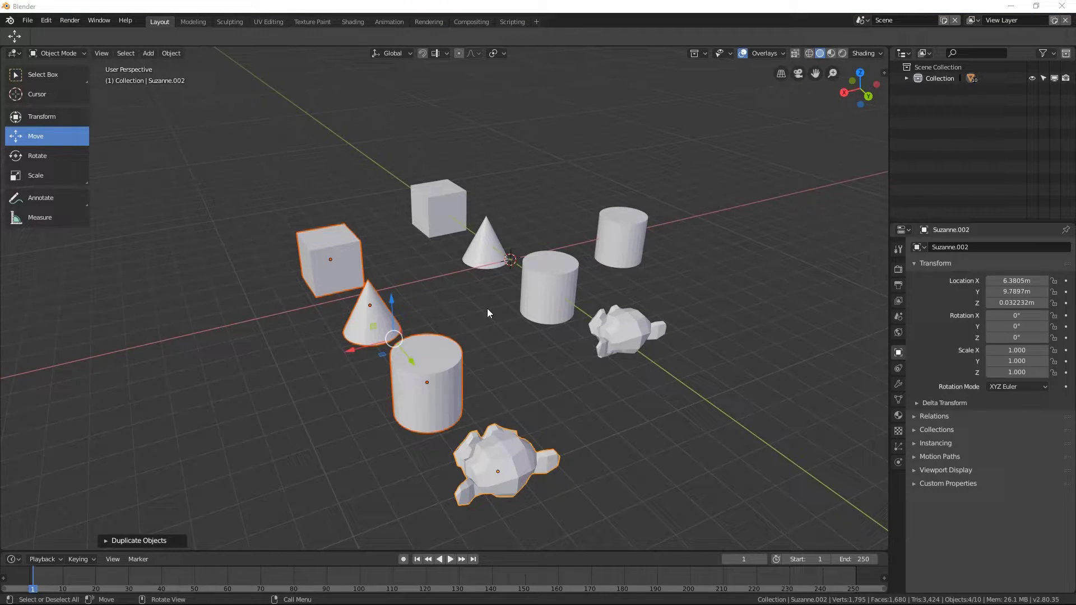
pyautogui.moveTo(487, 313); pyautogui.dragTo(410, 303, button='middle')
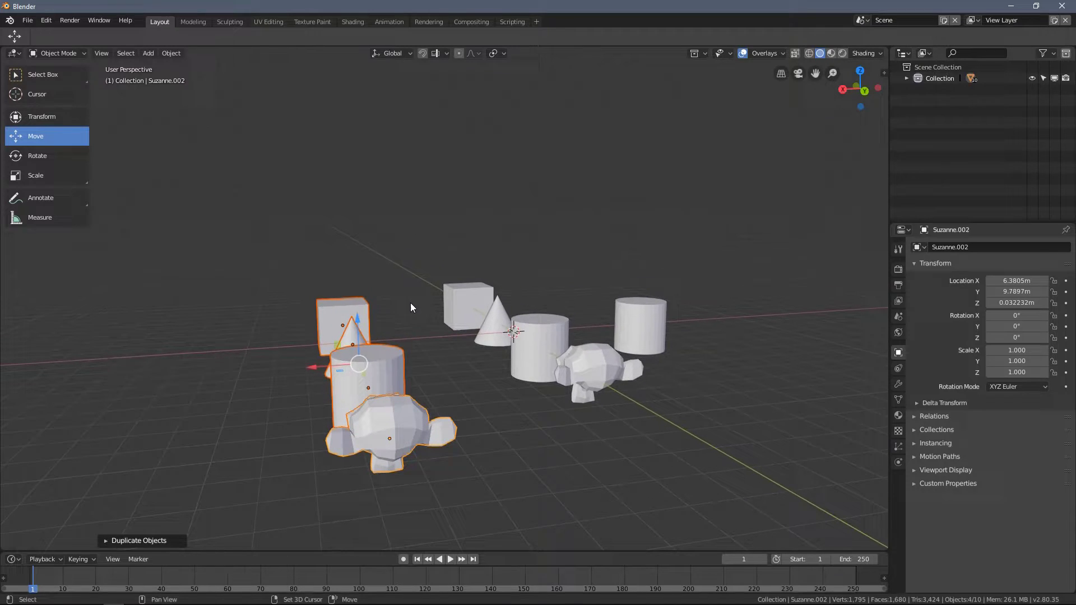
# Duplicate the copied row six times, placing the copies up and around the arch.
pyautogui.rightClick(403, 280)
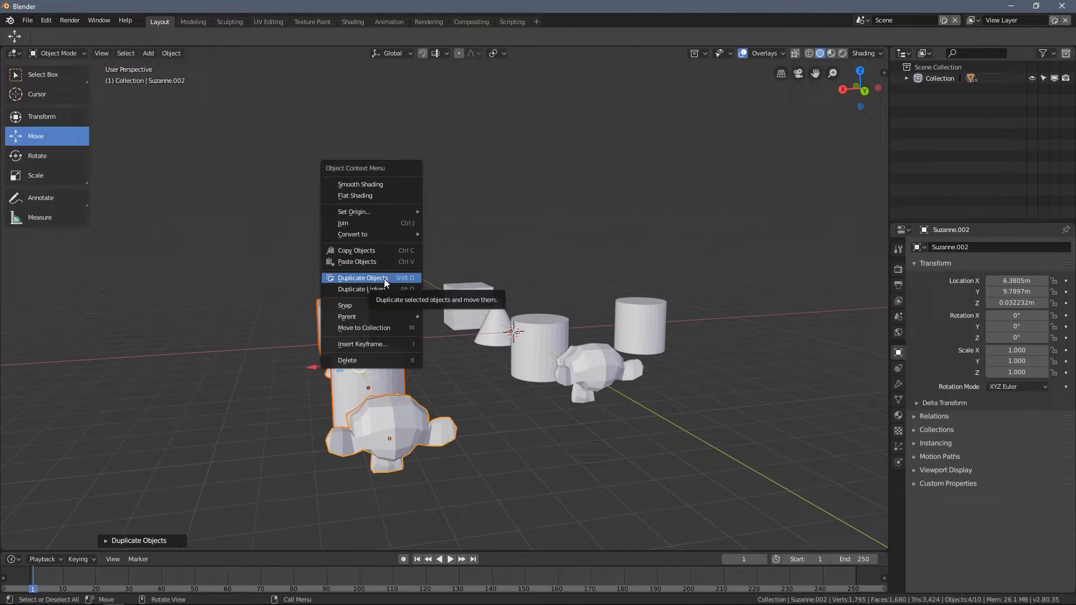
pyautogui.click(405, 278)
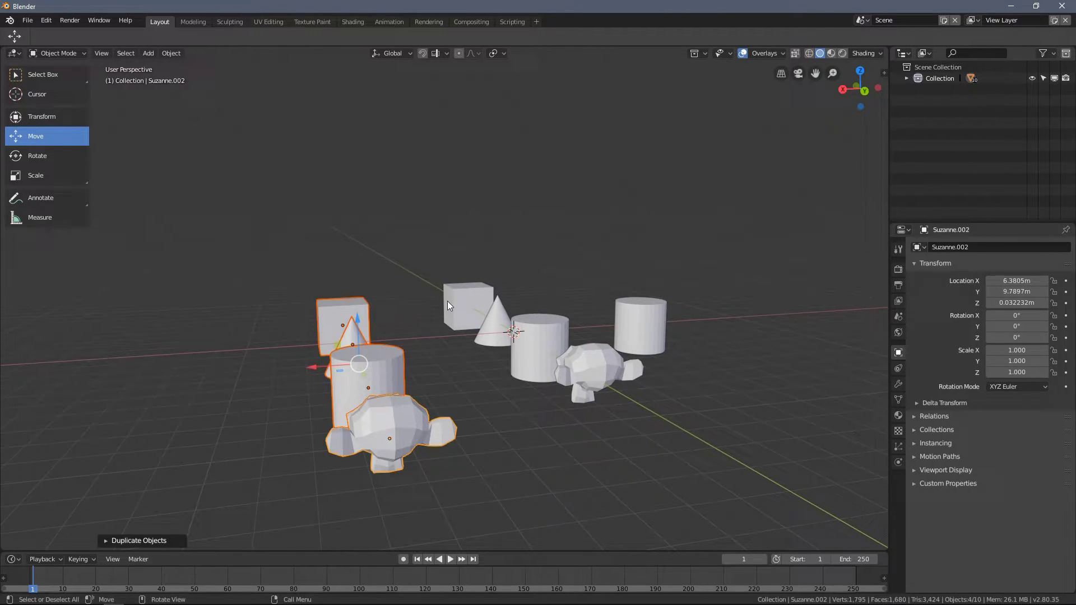
pyautogui.scroll(-2, 443, 293)
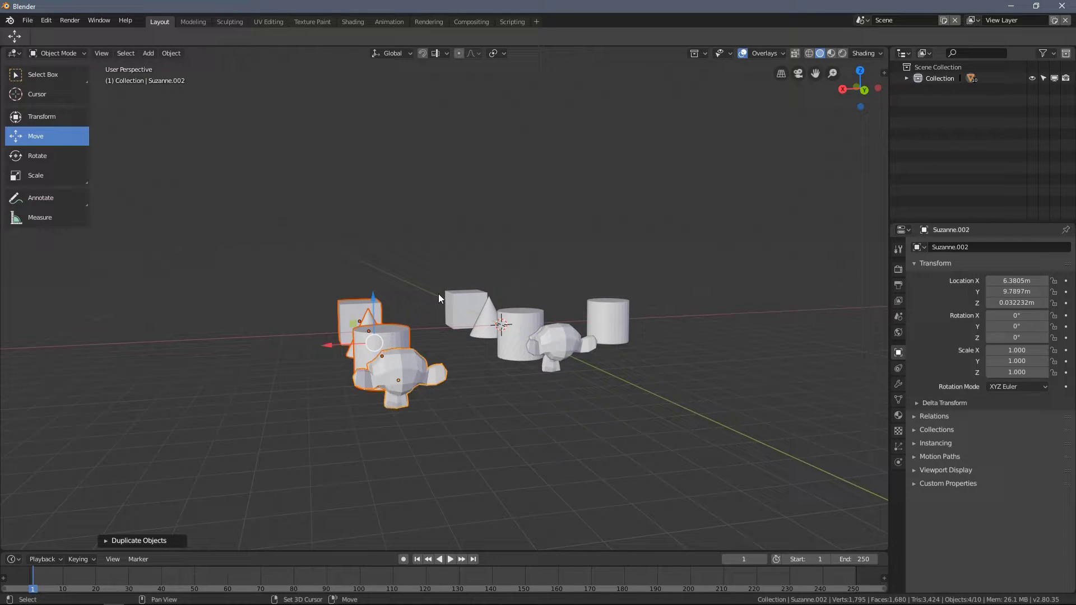
pyautogui.hotkey('shift', 'd')
pyautogui.click(475, 204)
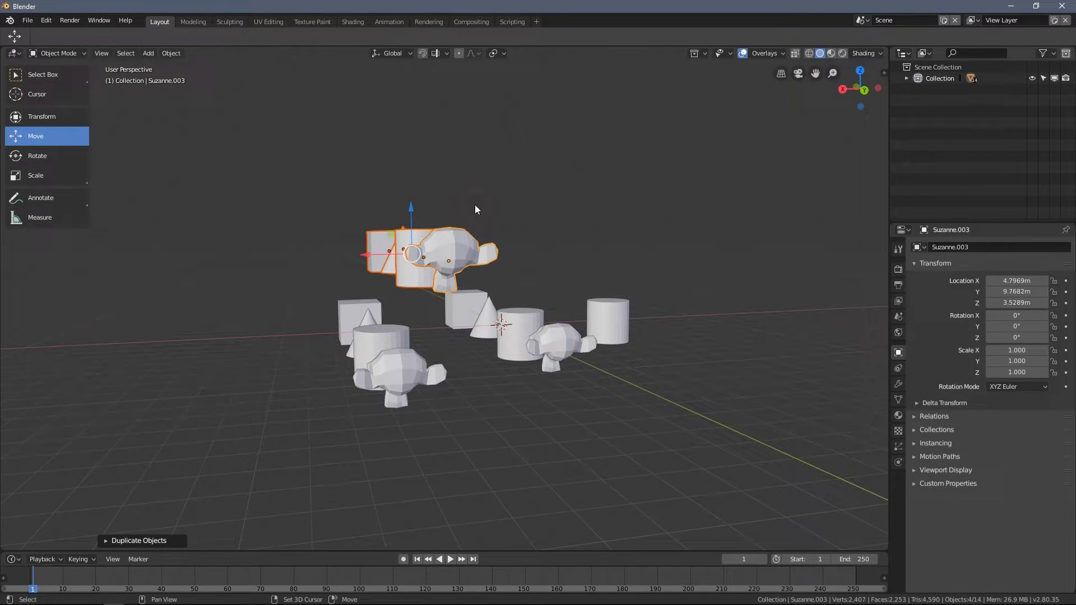
pyautogui.hotkey('shift', 'd')
pyautogui.click(554, 150)
pyautogui.hotkey('shift', 'd')
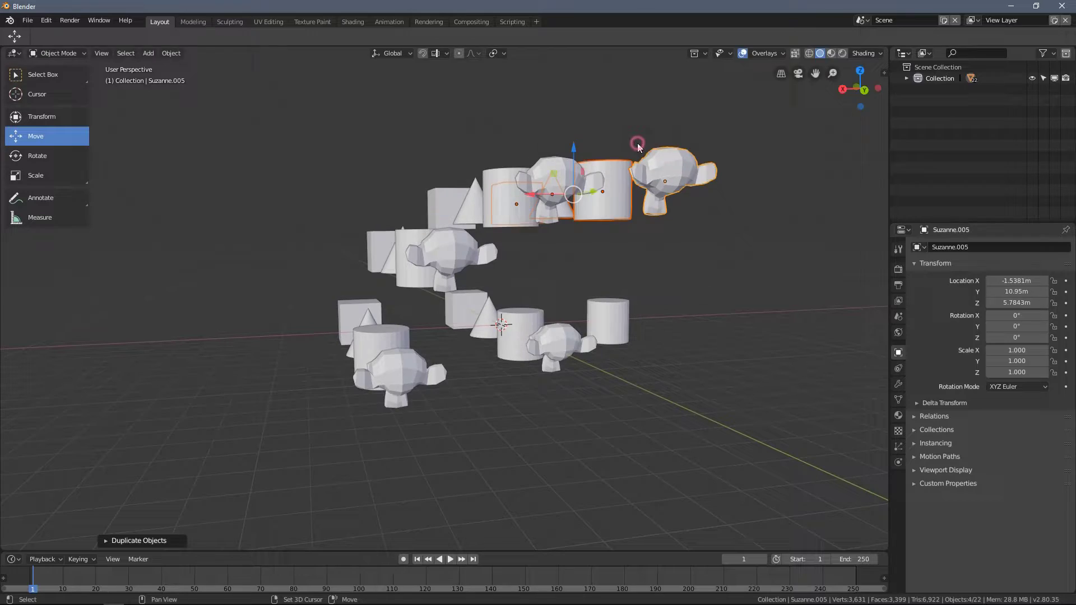
pyautogui.click(667, 144)
pyautogui.hotkey('shift', 'd')
pyautogui.click(745, 202)
pyautogui.hotkey('shift', 'd')
pyautogui.click(738, 290)
# Duplicate the whole ring twice, placing copies left and up-right, reaching 120 objects.
pyautogui.moveTo(738, 290); pyautogui.dragTo(450, 260, button='middle')
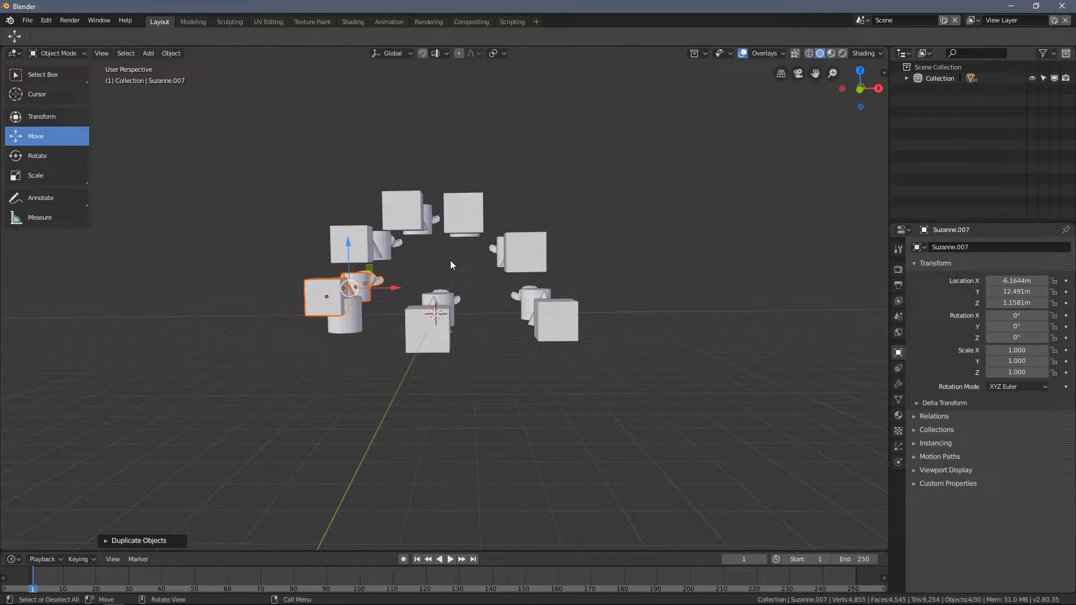
pyautogui.moveTo(376, 256); pyautogui.dragTo(391, 254, button='middle')
pyautogui.scroll(1, 391, 250)
pyautogui.press('a')
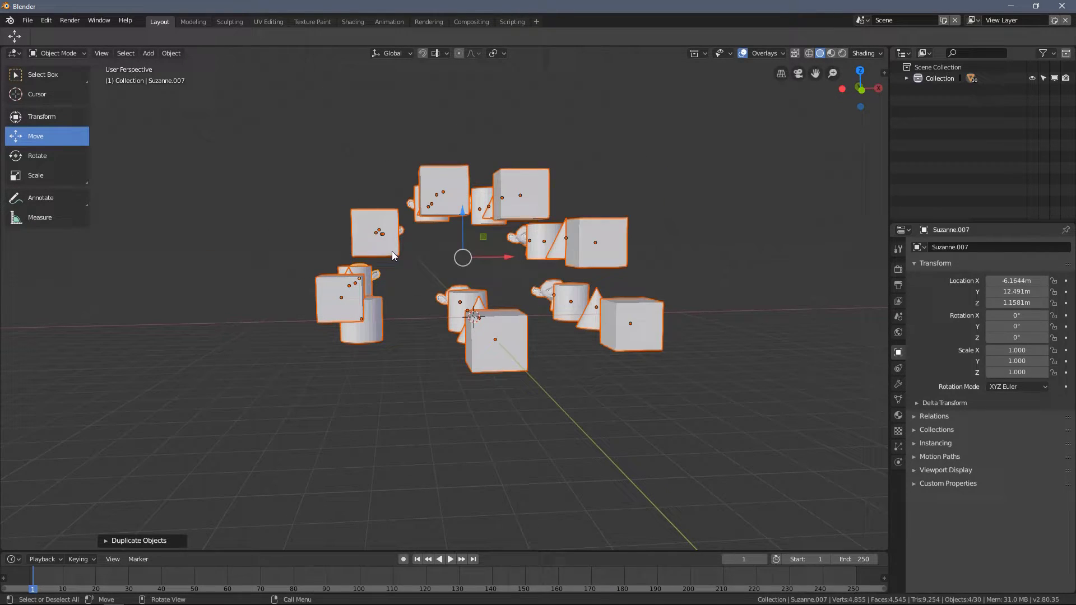
pyautogui.scroll(-2, 503, 232)
pyautogui.moveTo(503, 231); pyautogui.dragTo(501, 285, button='middle')
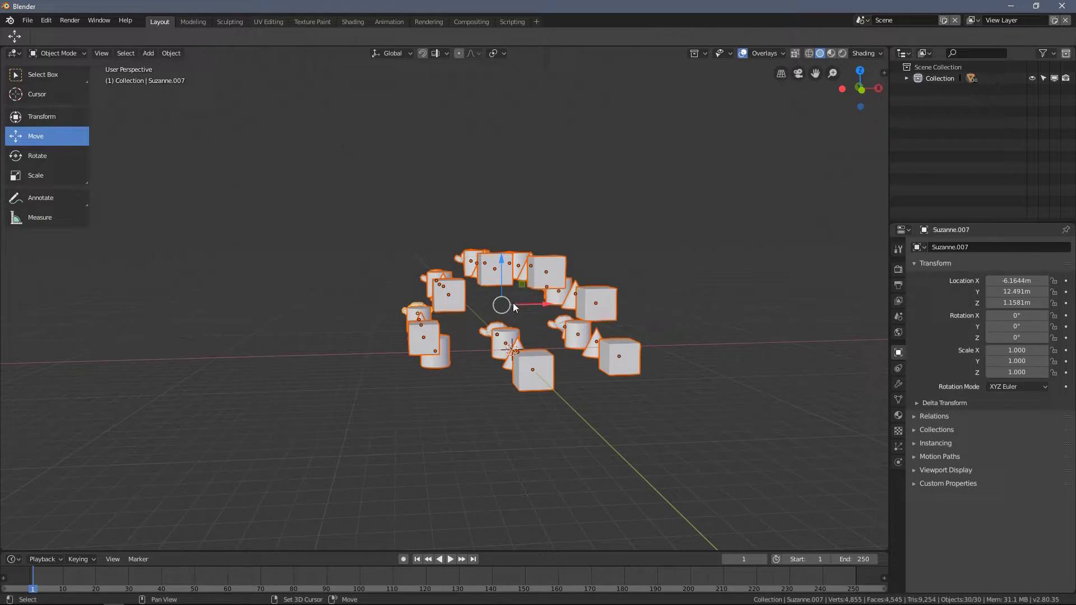
pyautogui.hotkey('shift', 'd')
pyautogui.click(261, 326)
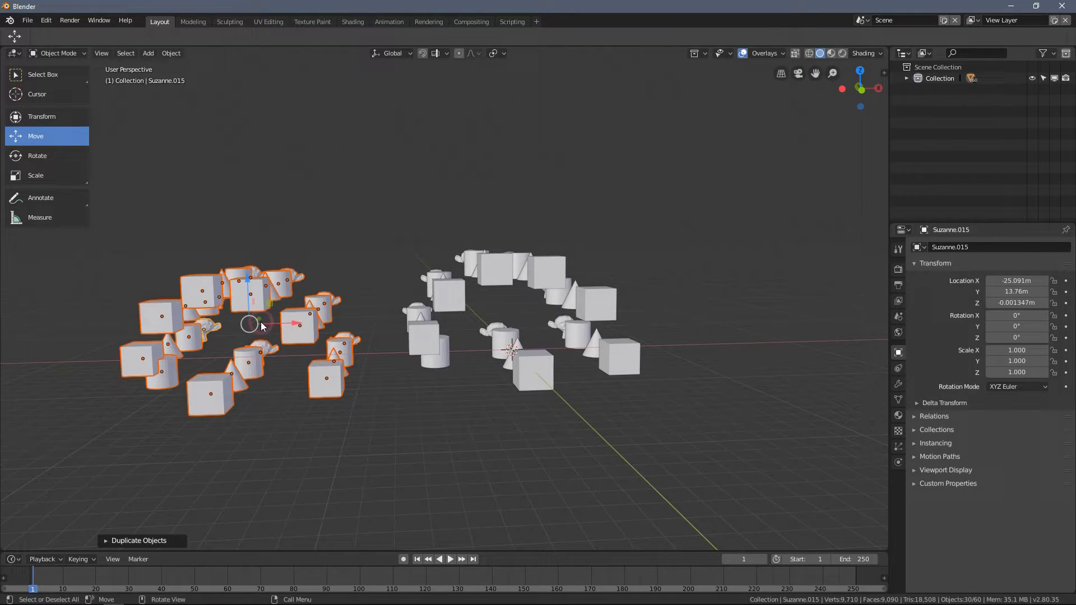
pyautogui.hotkey('shift', 'd')
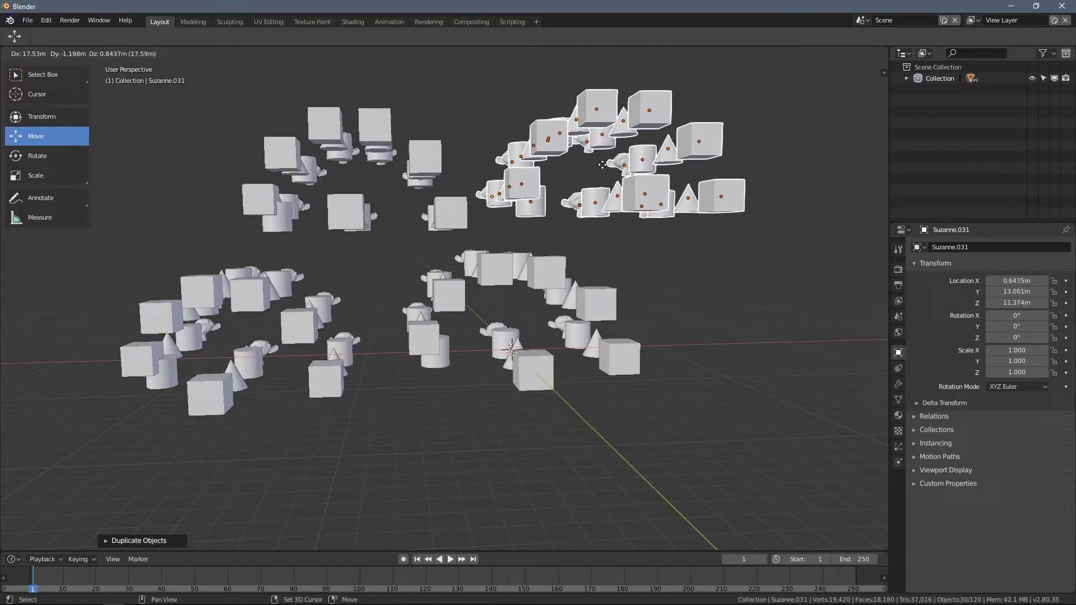
pyautogui.click(602, 164)
# Duplicate all 120 objects three times, placing copies above, left and down-left for 480.
pyautogui.scroll(4, 593, 227)
pyautogui.moveTo(486, 232); pyautogui.dragTo(448, 266, button='middle')
pyautogui.scroll(-5, 444, 315)
pyautogui.scroll(6, 455, 267)
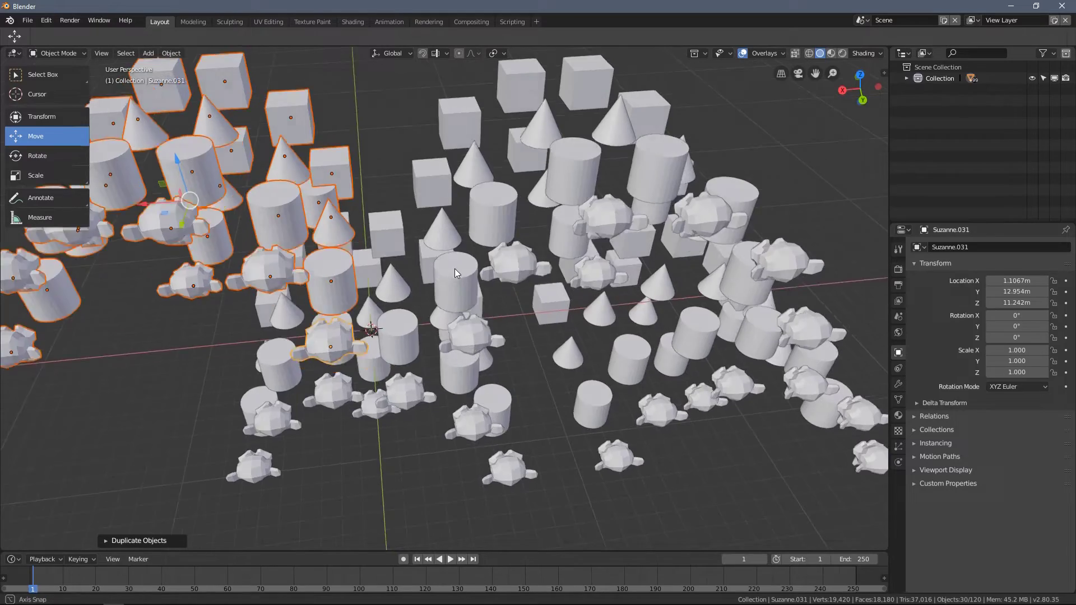
pyautogui.scroll(-5, 455, 267)
pyautogui.press('a')
pyautogui.scroll(-4, 460, 262)
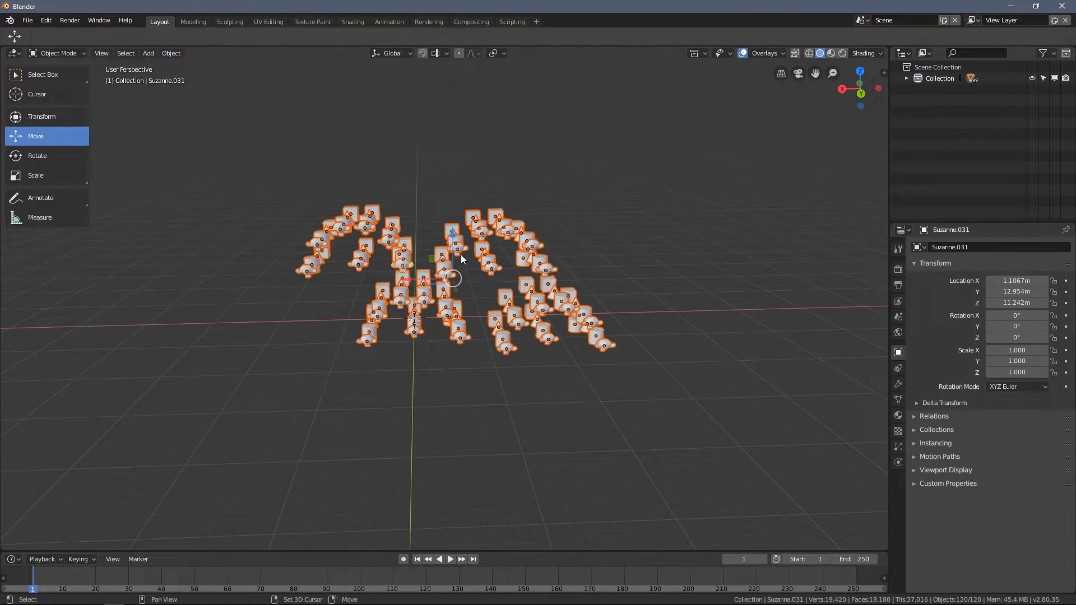
pyautogui.scroll(2, 463, 259)
pyautogui.hotkey('shift', 'd')
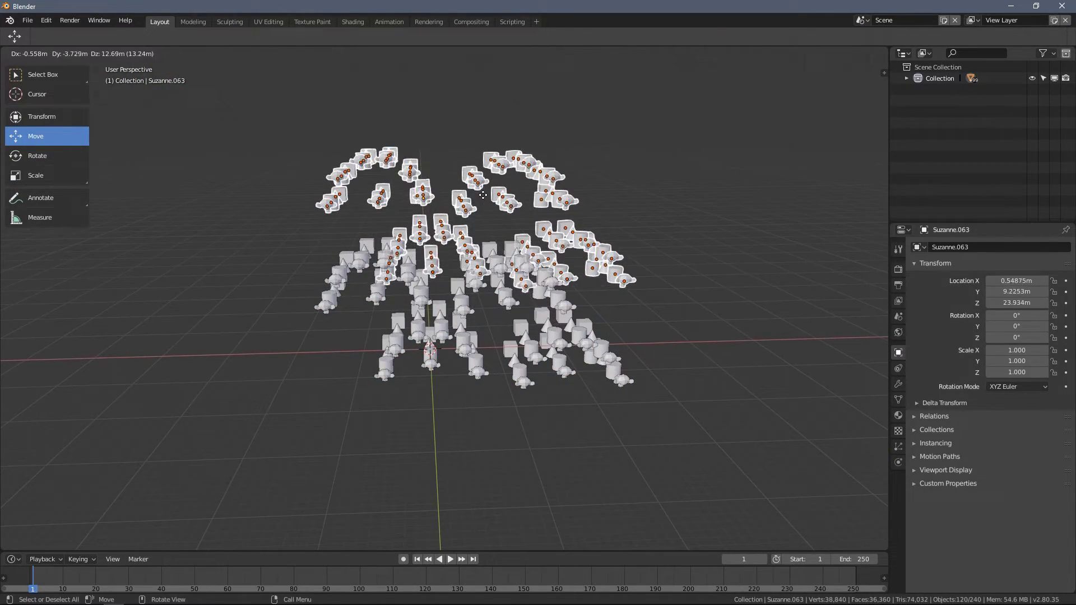
pyautogui.click(498, 189)
pyautogui.hotkey('shift', 'd')
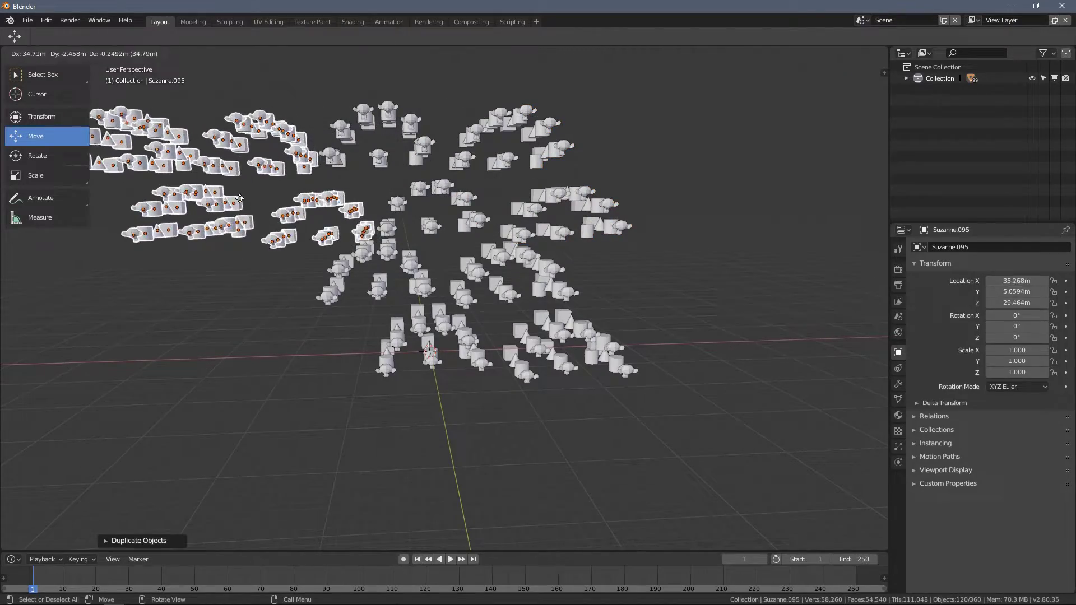
pyautogui.click(211, 202)
pyautogui.hotkey('shift', 'd')
pyautogui.click(294, 318)
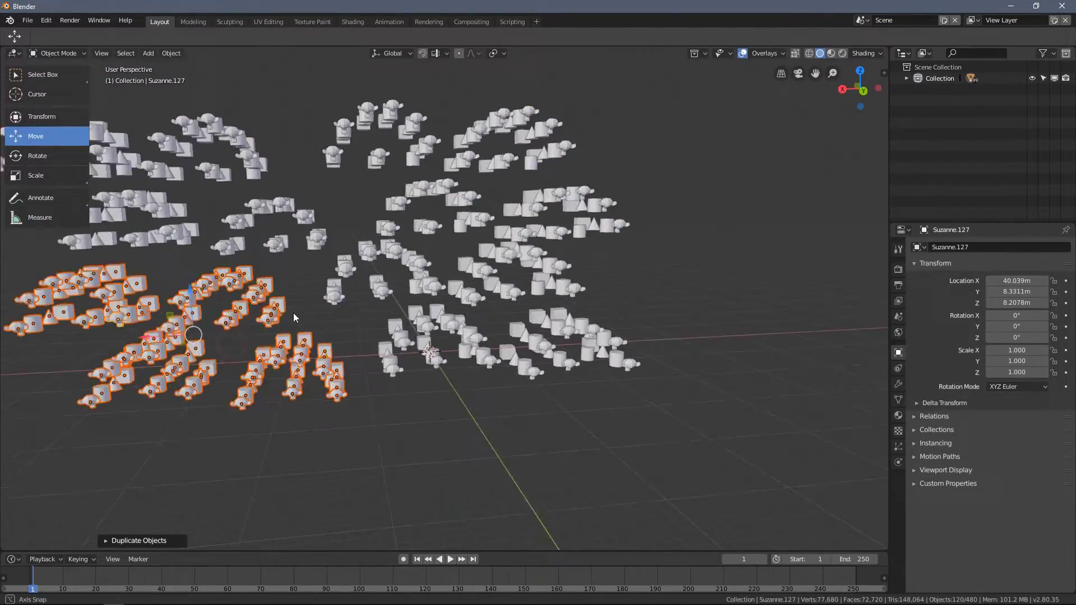
# Duplicate all 480 objects beside the crowd, making 960.
pyautogui.moveTo(293, 313); pyautogui.dragTo(408, 313, button='middle')
pyautogui.press('a')
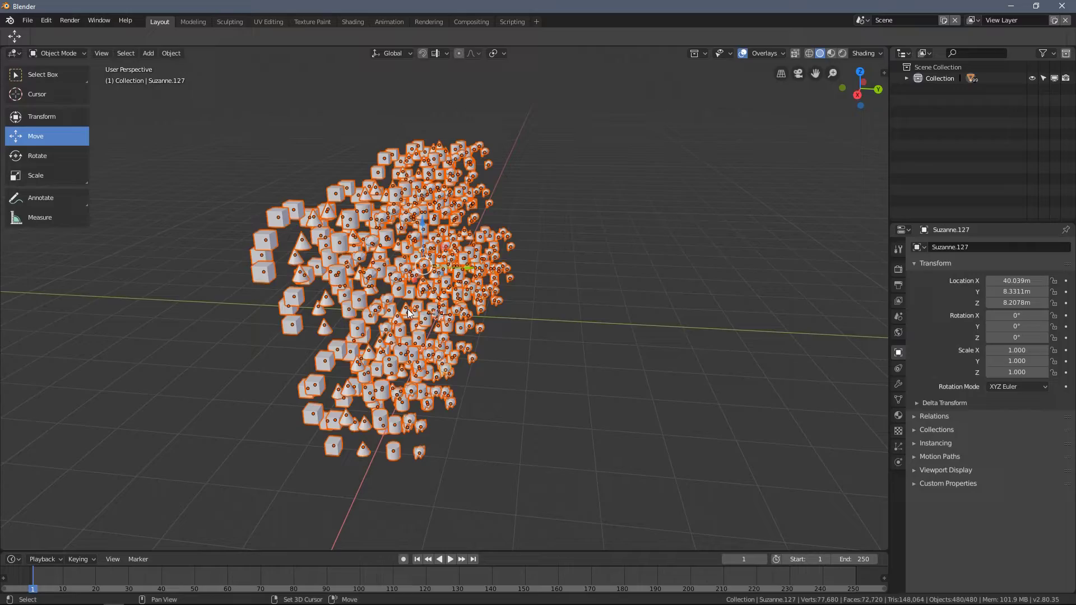
pyautogui.hotkey('shift', 'd')
pyautogui.click(562, 337)
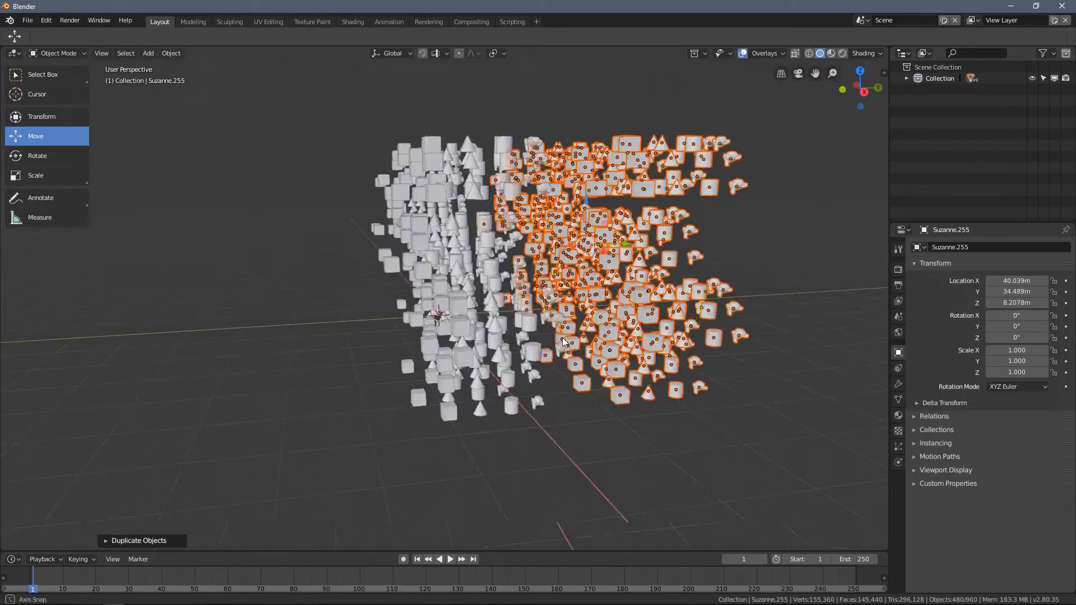
# Duplicate all 960 objects along the X axis to reach 1,920.
pyautogui.moveTo(562, 337); pyautogui.dragTo(602, 355, button='middle')
pyautogui.scroll(4, 605, 341)
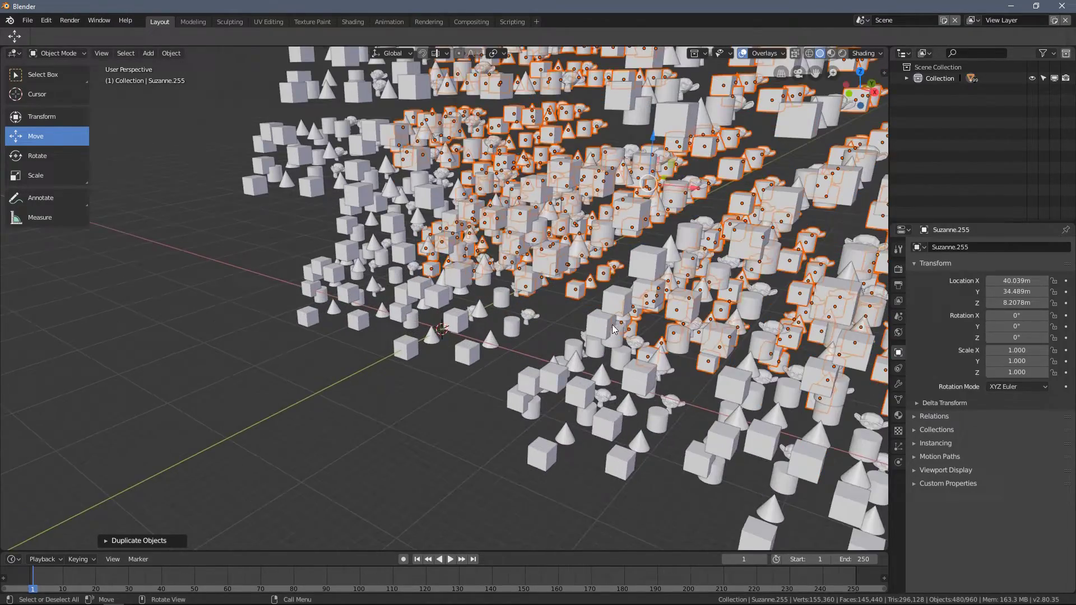
pyautogui.scroll(-5, 614, 329)
pyautogui.press('a')
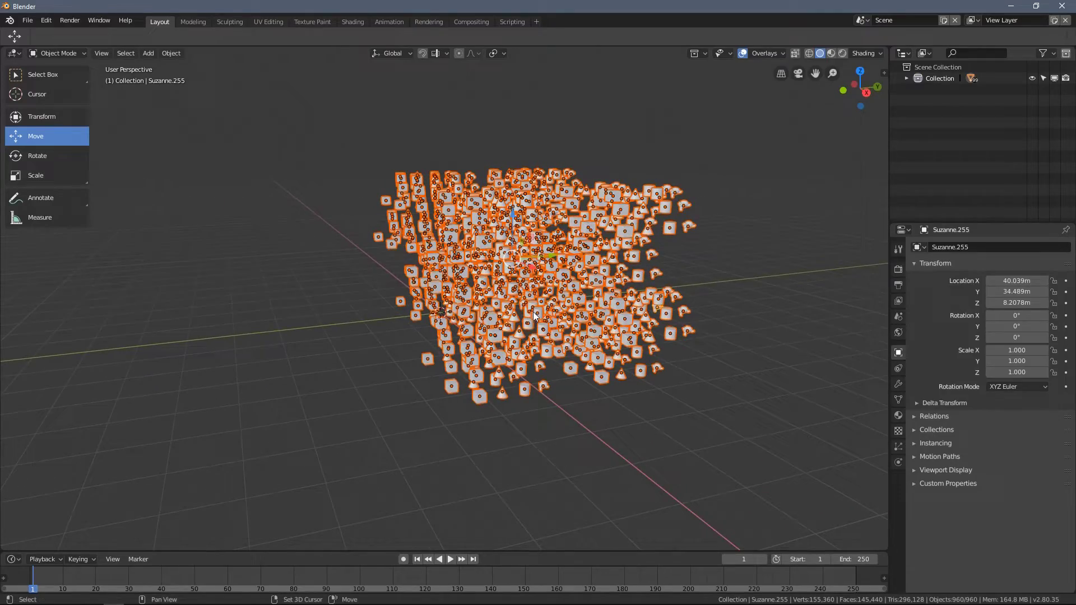
pyautogui.hotkey('shift', 'd')
pyautogui.press('x')
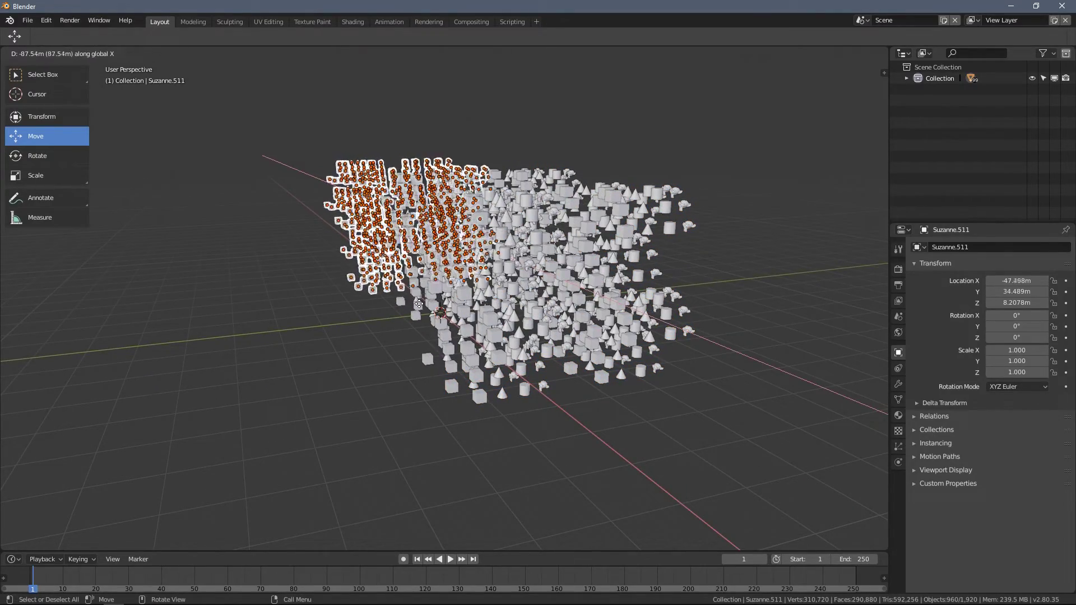
pyautogui.click(418, 303)
pyautogui.moveTo(418, 303); pyautogui.dragTo(404, 337, button='middle')
# Delete the default camera, light and cube.
pyautogui.click(381, 363)
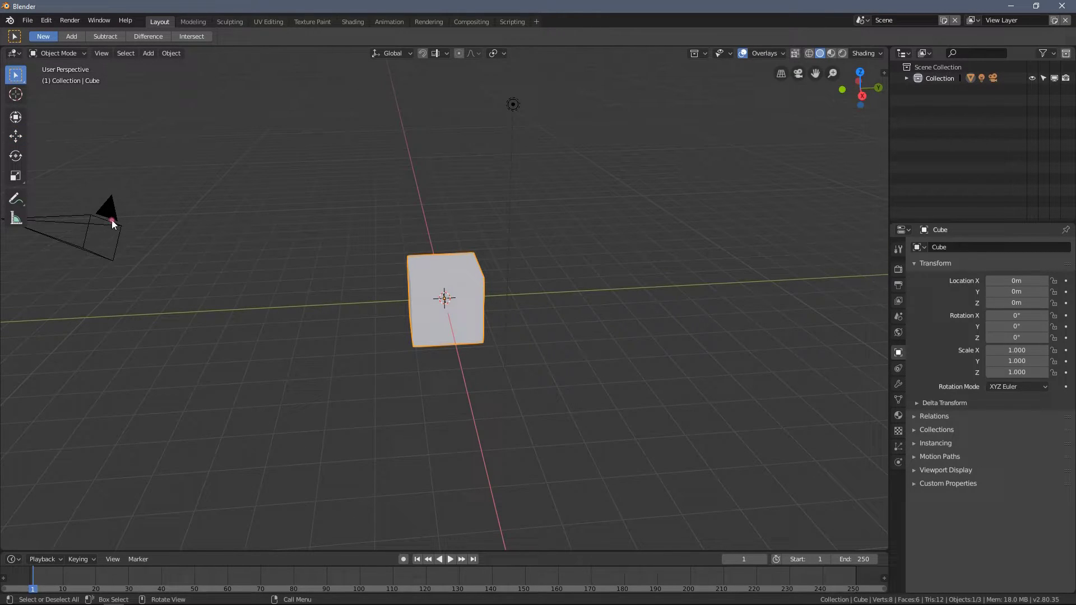
pyautogui.keyDown('shift'); pyautogui.moveTo(393, 192); pyautogui.dragTo(414, 272, button='middle'); pyautogui.keyUp('shift')
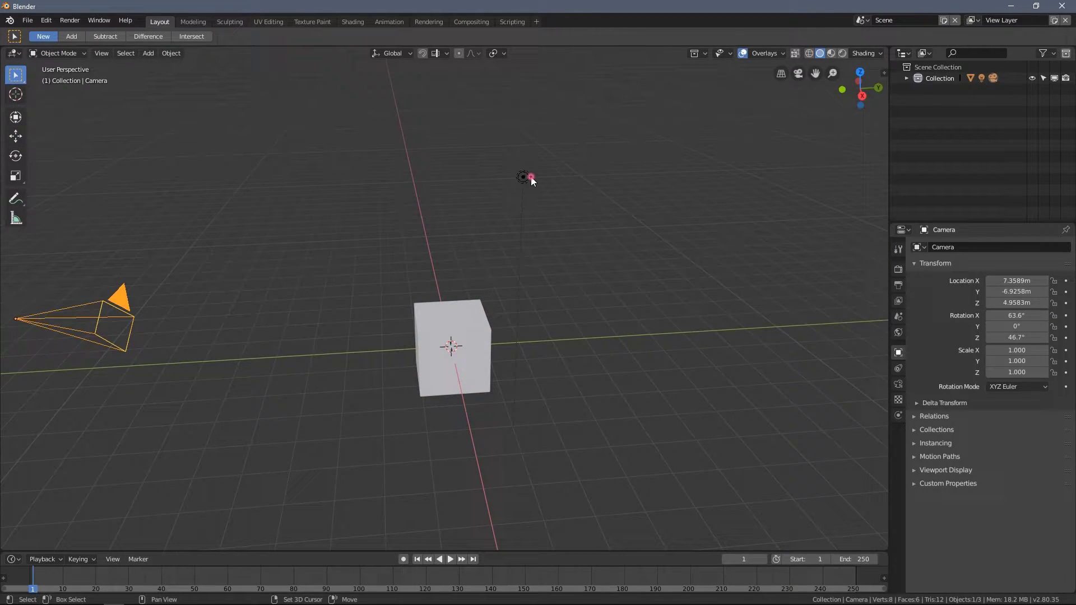
pyautogui.press('x')
pyautogui.click(455, 202)
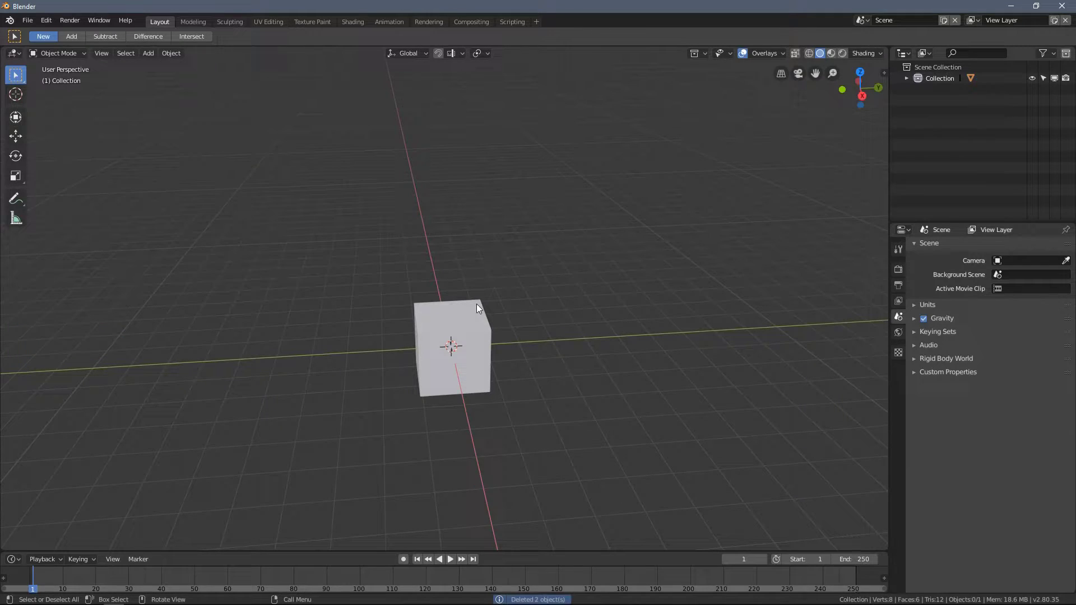
pyautogui.moveTo(474, 317); pyautogui.dragTo(456, 299, button='middle')
pyautogui.click(459, 323)
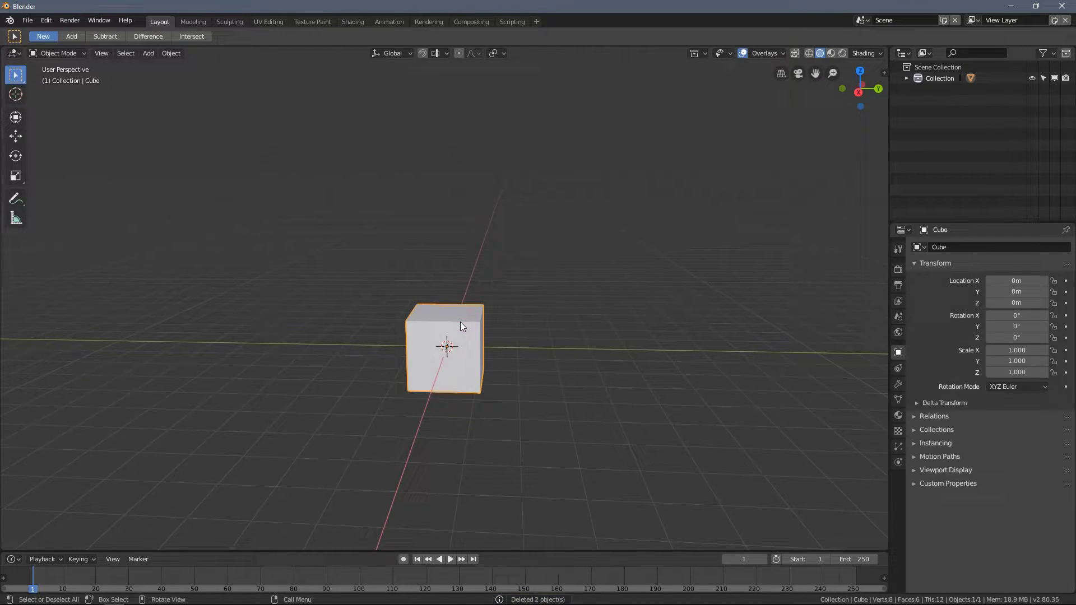
pyautogui.press('x')
pyautogui.click(459, 322)
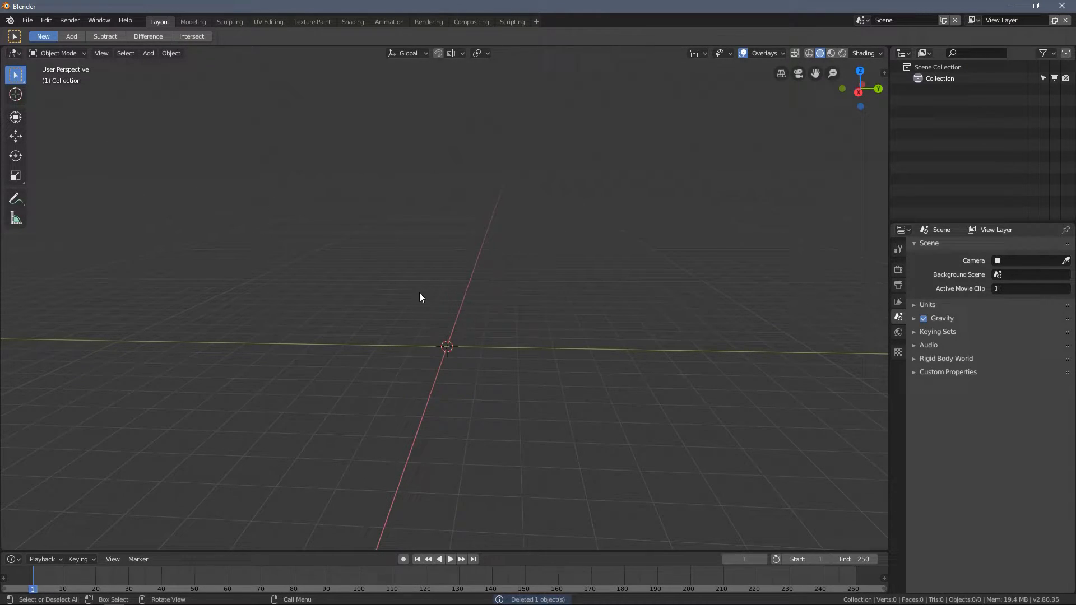
# Add a plane at the origin and scale it up to 6.832.
pyautogui.hotkey('shift', 'a')
pyautogui.moveTo(422, 292)
pyautogui.click(475, 293)
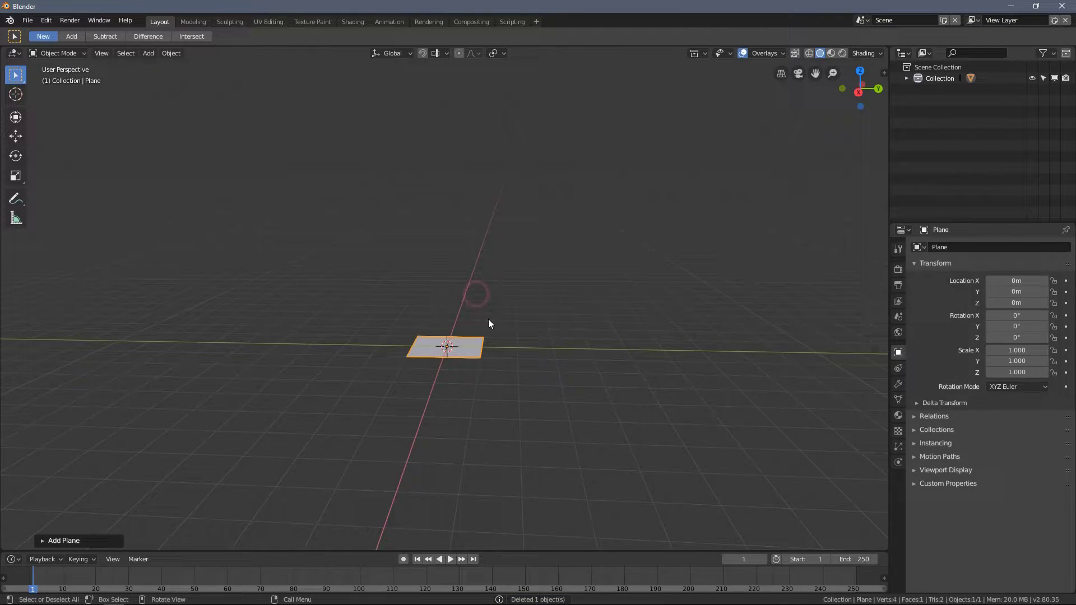
pyautogui.press('s')
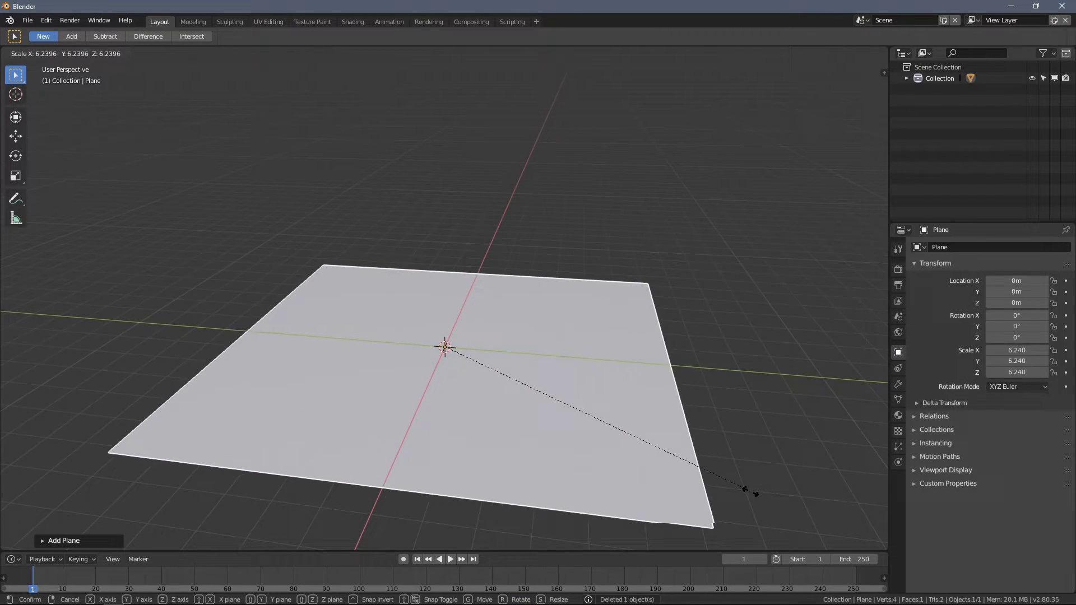
pyautogui.click(776, 506)
# Enlarge the ground plane further to a scale of 9.979.
pyautogui.click(148, 53)
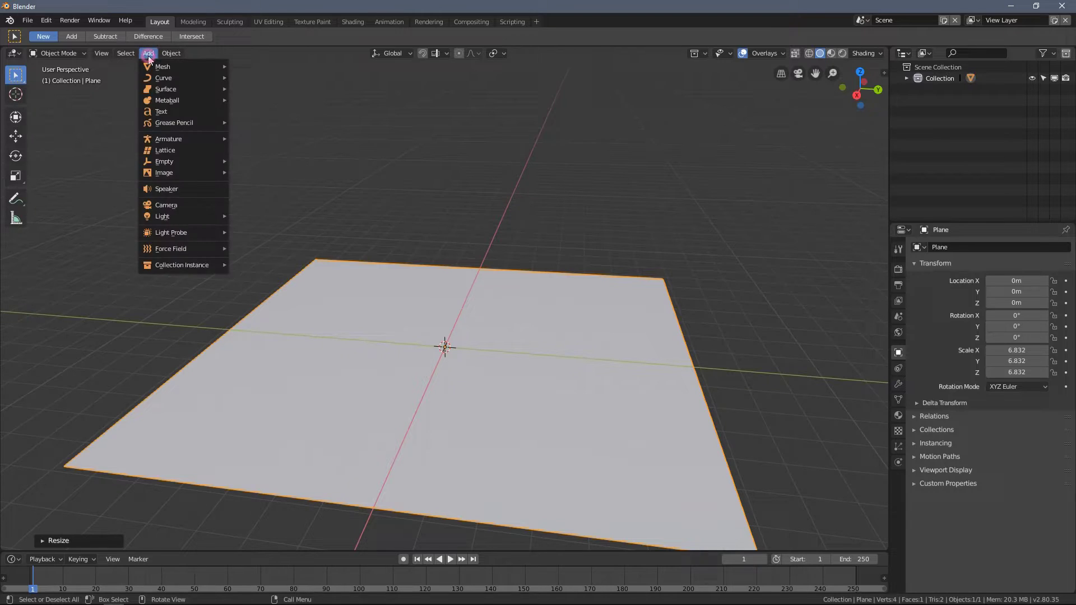
pyautogui.moveTo(149, 67)
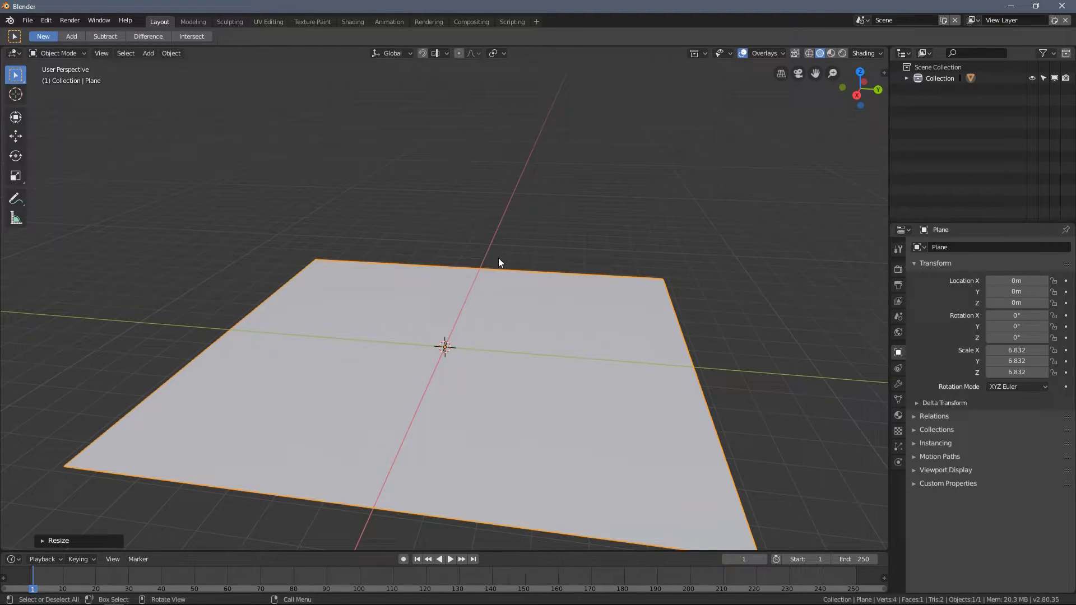
pyautogui.moveTo(498, 258); pyautogui.dragTo(428, 227, button='middle')
pyautogui.hotkey('shift', 'a')
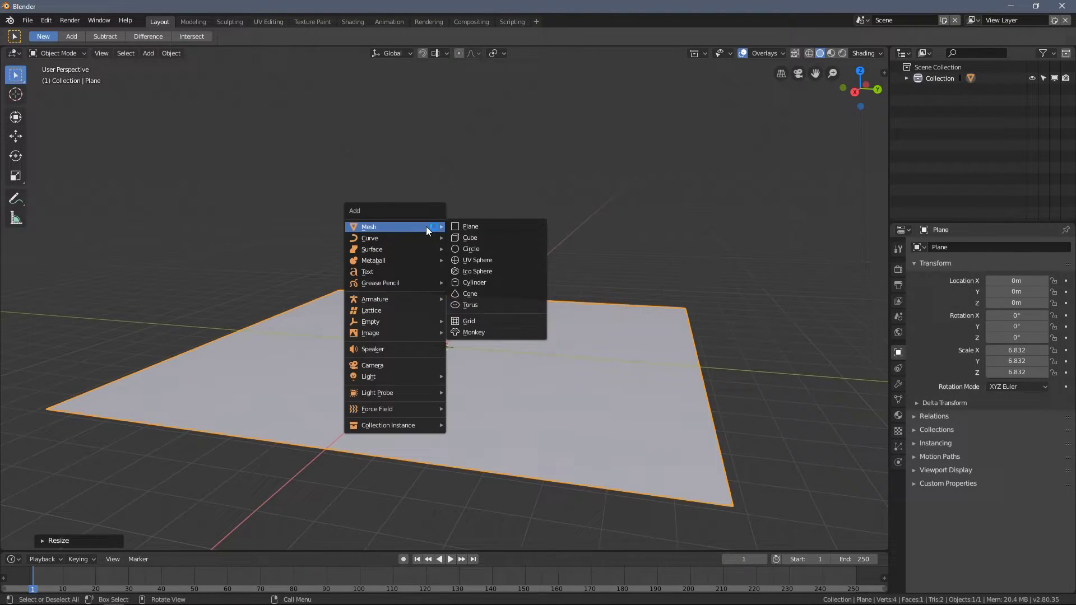
pyautogui.moveTo(400, 226)
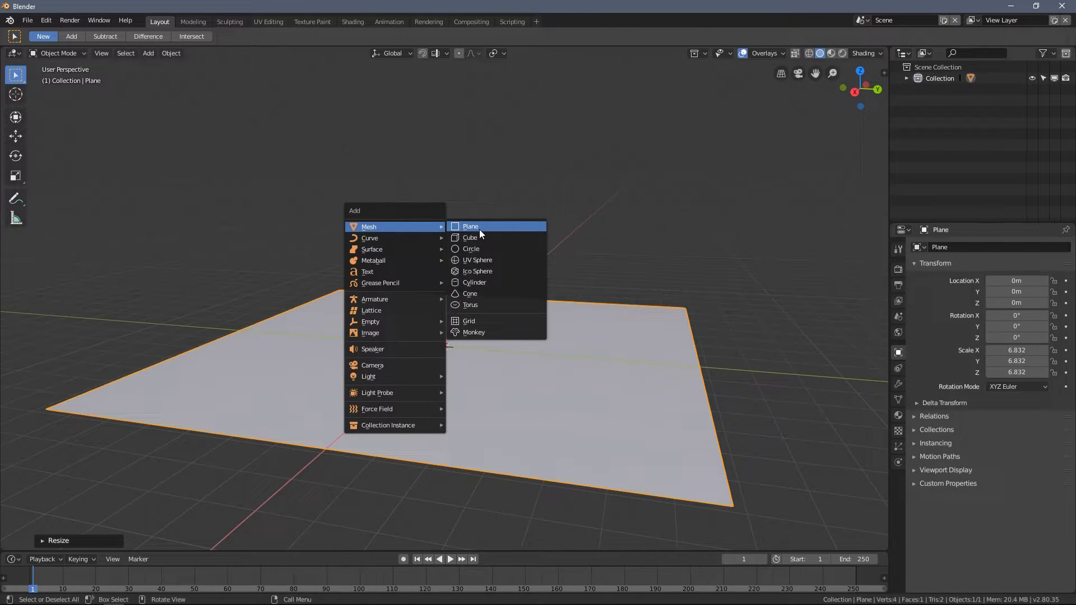
pyautogui.press('s')
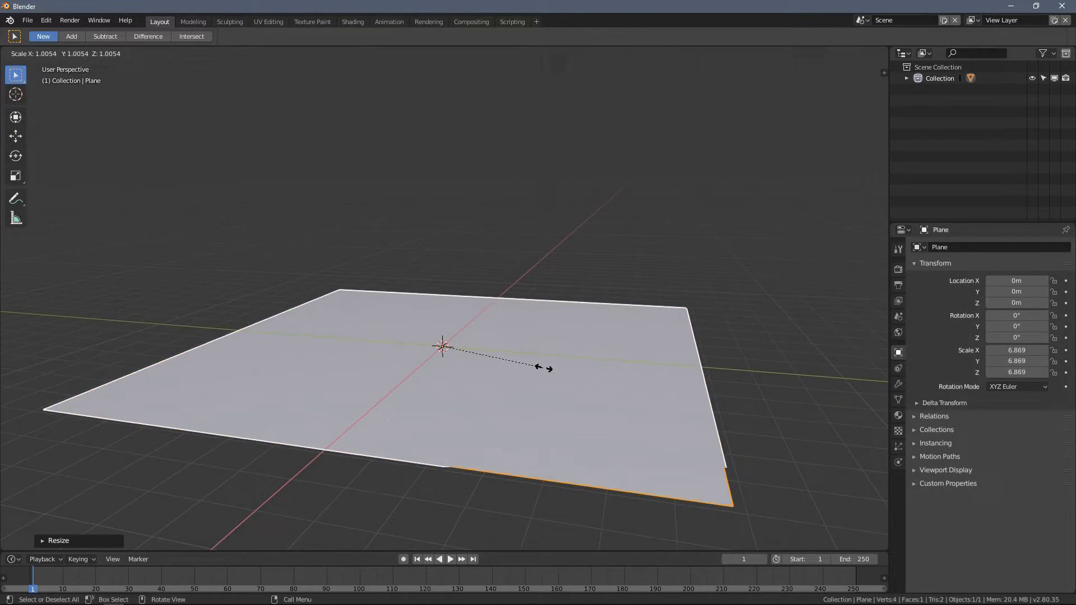
pyautogui.click(583, 395)
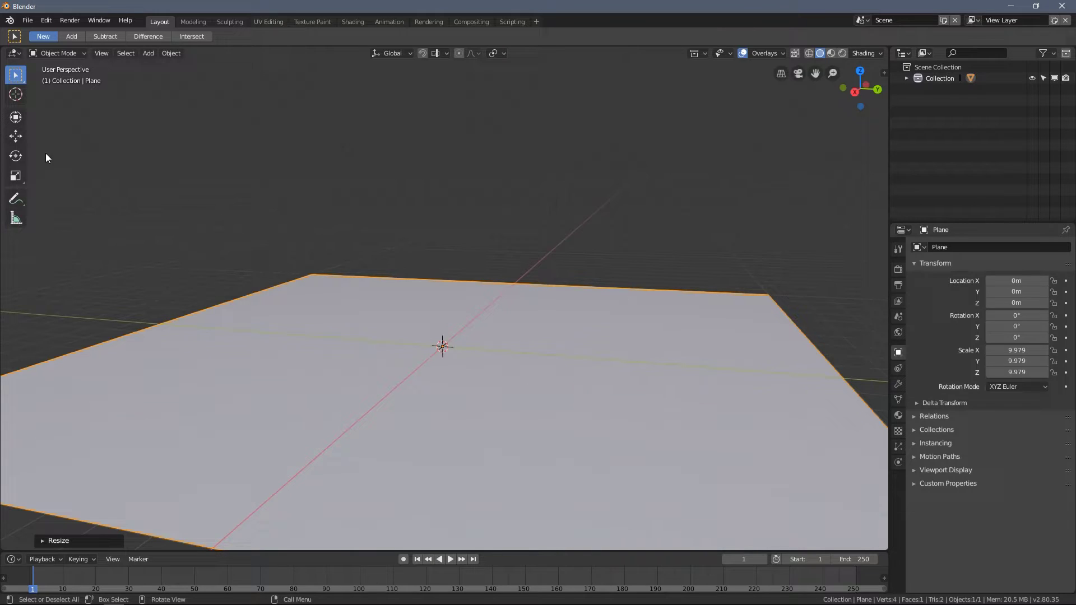
# Add a cylinder, raise it along Z and narrow it to 0.166 width.
pyautogui.moveTo(486, 303); pyautogui.dragTo(451, 297, button='middle')
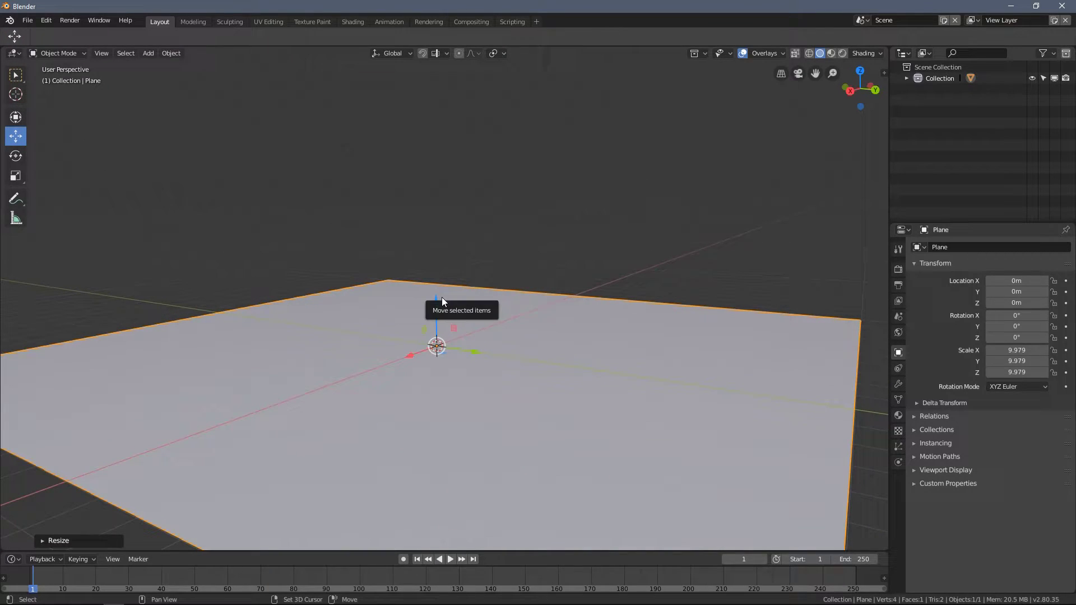
pyautogui.hotkey('shift', 'a')
pyautogui.moveTo(430, 256)
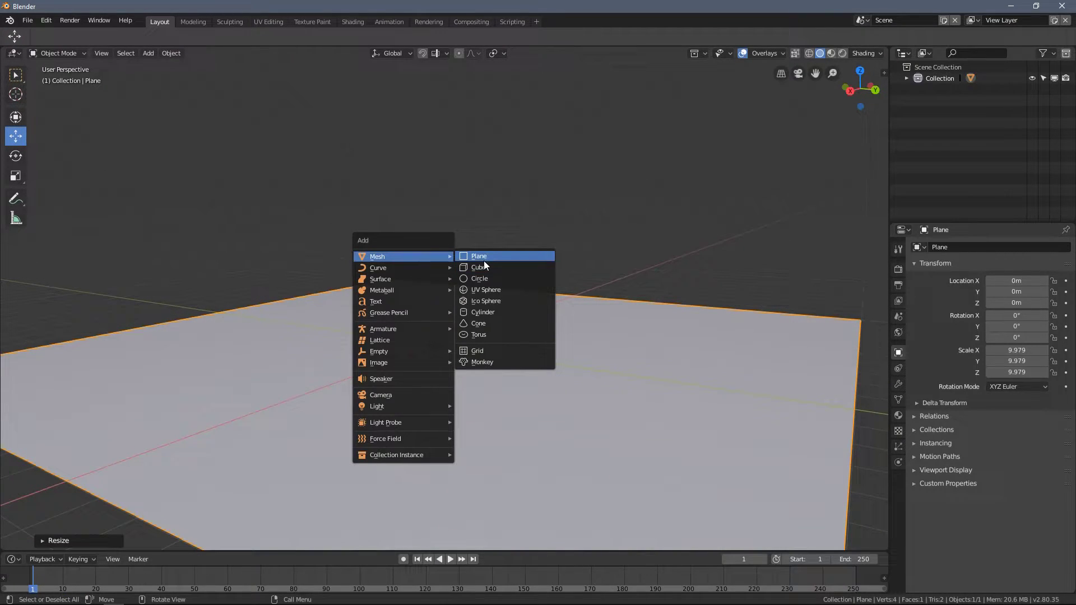
pyautogui.click(501, 312)
pyautogui.scroll(3, 505, 322)
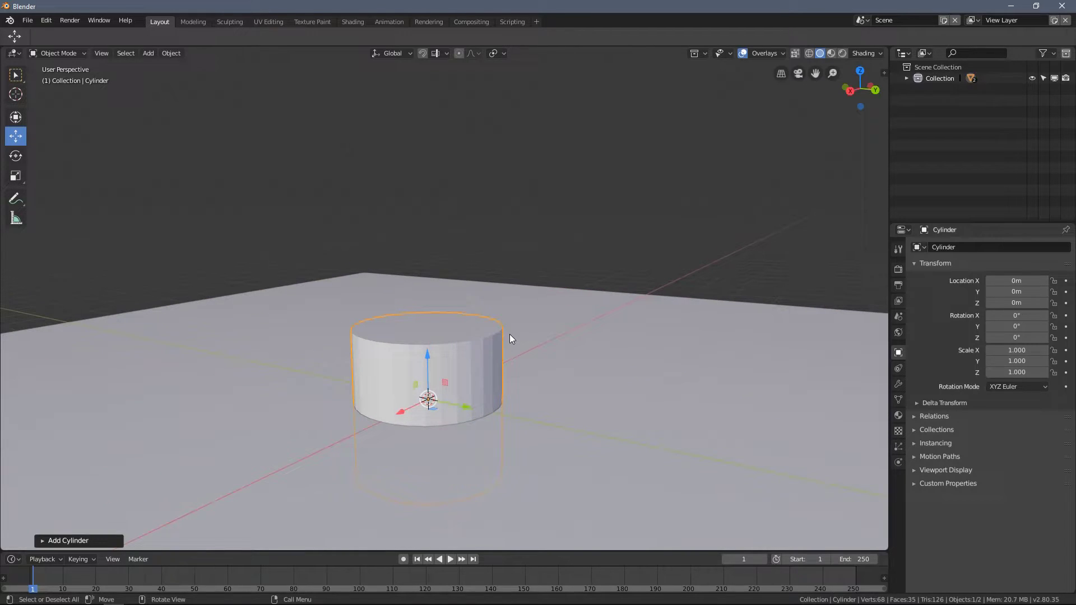
pyautogui.moveTo(433, 364); pyautogui.dragTo(538, 297)
pyautogui.press('s')
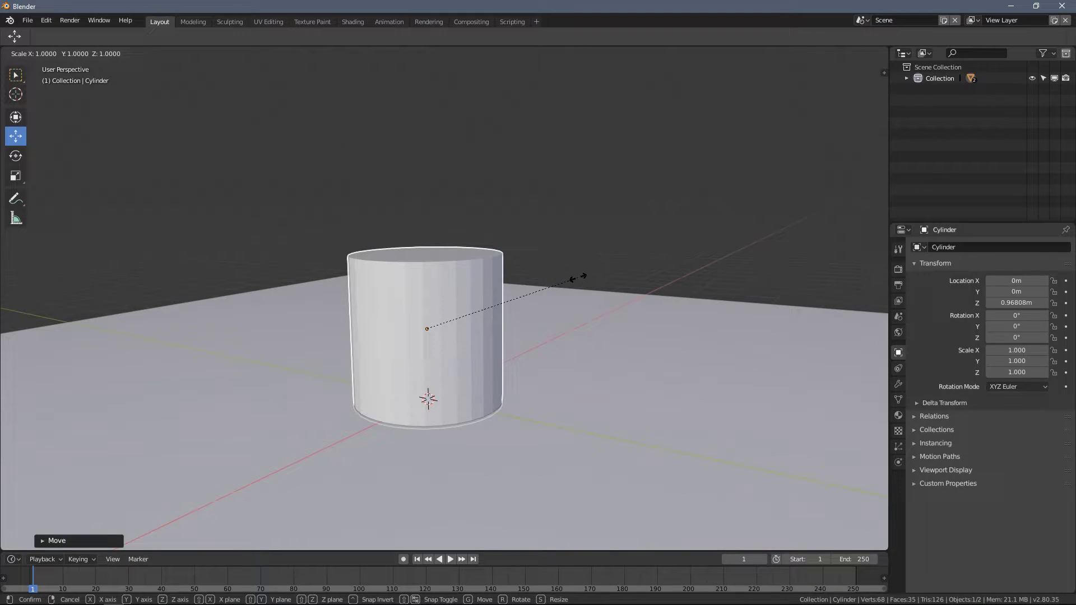
pyautogui.click(453, 327)
# Stretch the trunk's height to 0.808 and lower it to Z 0.71568 m.
pyautogui.press('s')
pyautogui.press('z')
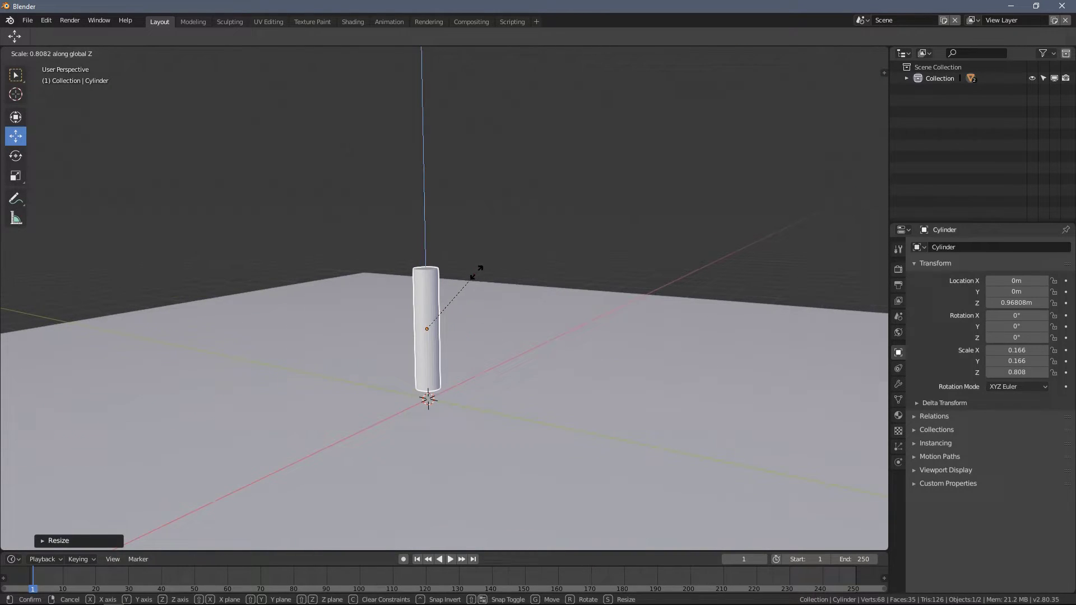
pyautogui.click(477, 273)
pyautogui.moveTo(437, 287); pyautogui.dragTo(429, 308)
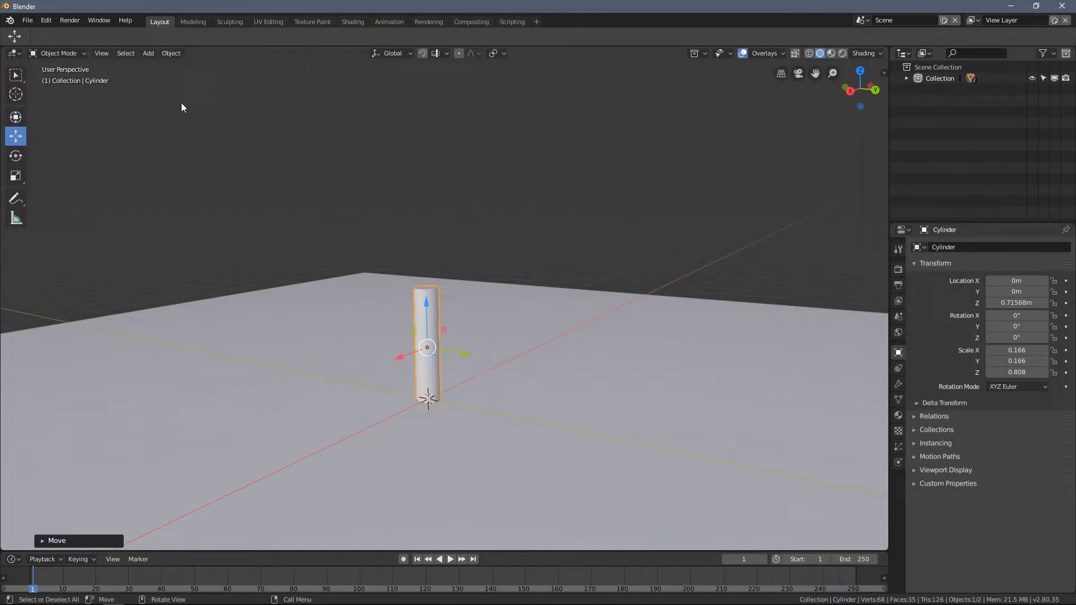
# Add a UV sphere and raise it onto the trunk at Z 2.1458 m.
pyautogui.hotkey('shift', 'a')
pyautogui.moveTo(234, 122)
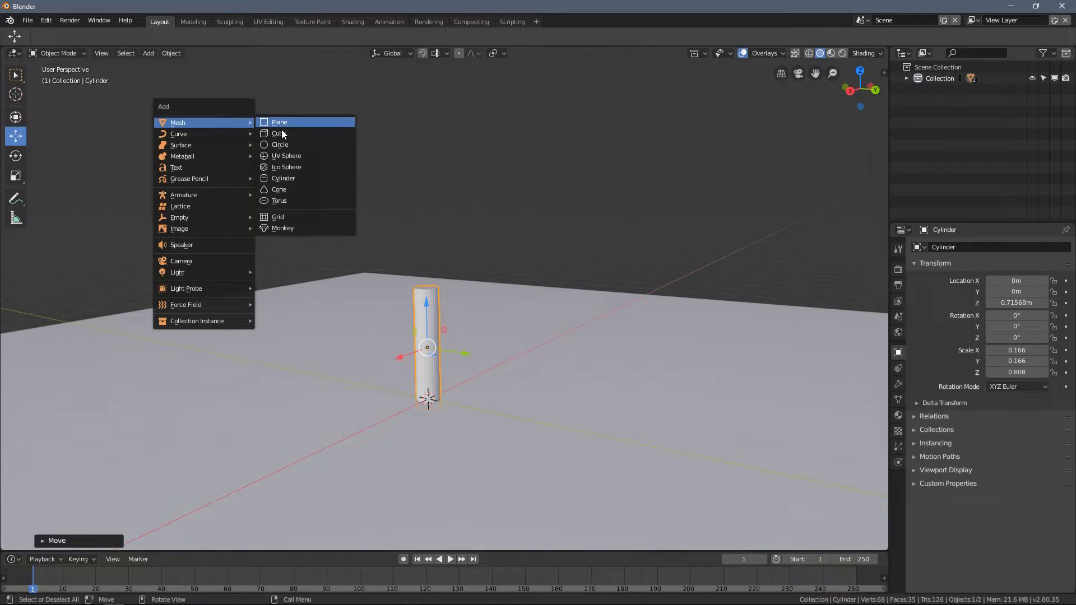
pyautogui.click(299, 155)
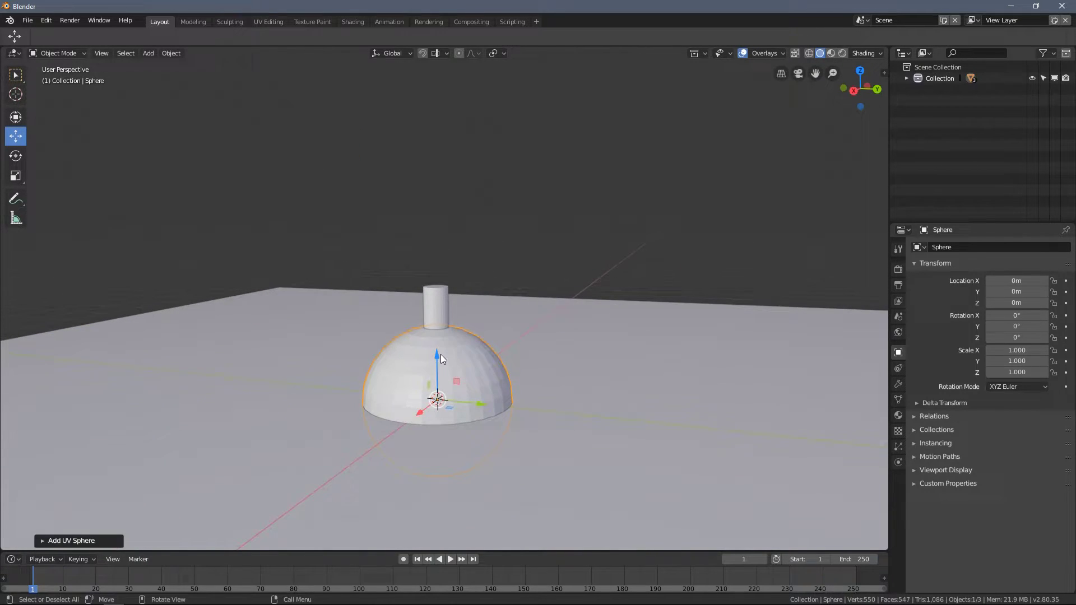
pyautogui.press('g')
pyautogui.press('z')
pyautogui.click(480, 285)
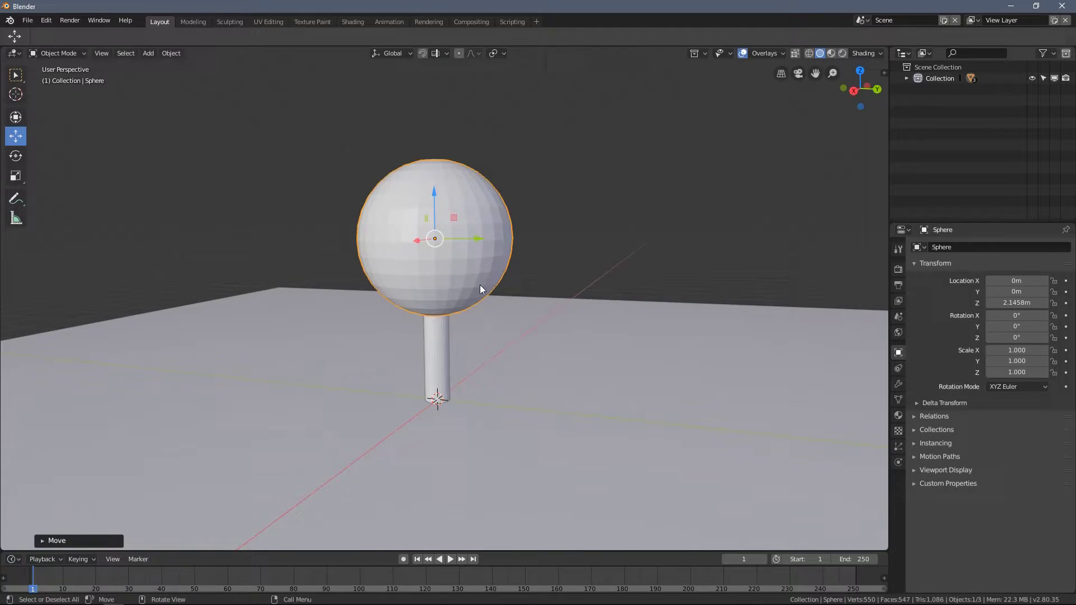
pyautogui.moveTo(479, 285); pyautogui.dragTo(423, 339, button='middle')
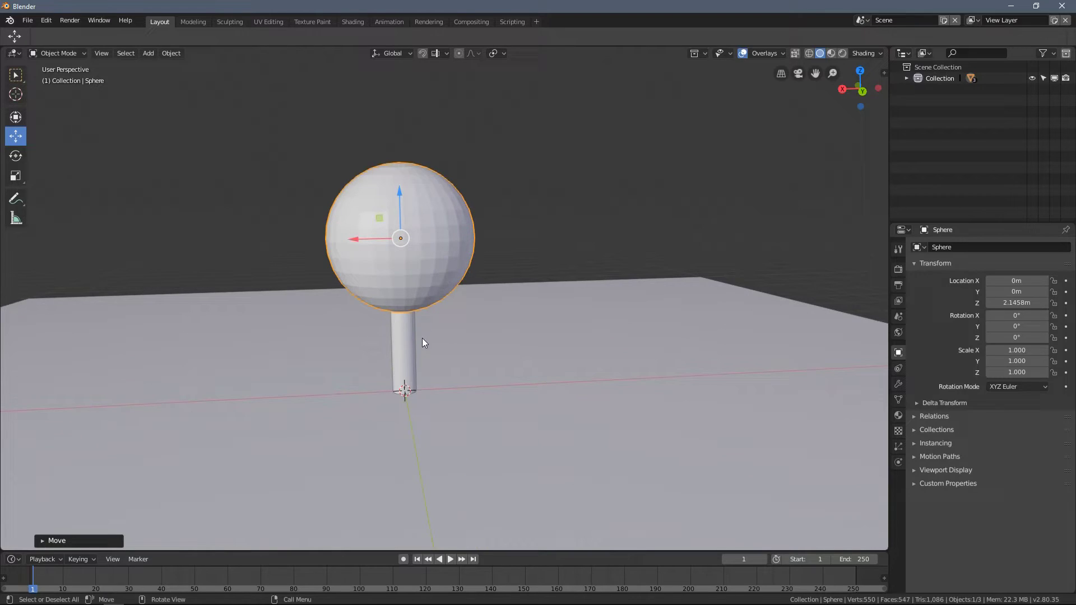
# Duplicate the trunk and place the copy away from the lollipop tree.
pyautogui.rightClick(408, 342)
pyautogui.scroll(-2, 453, 328)
pyautogui.rightClick(447, 312)
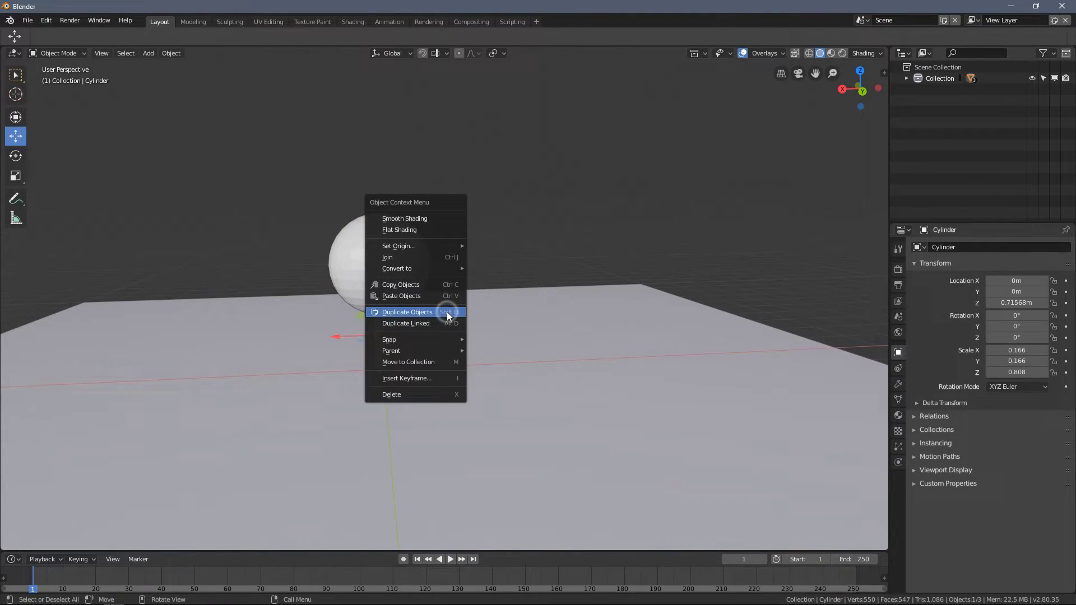
pyautogui.click(439, 312)
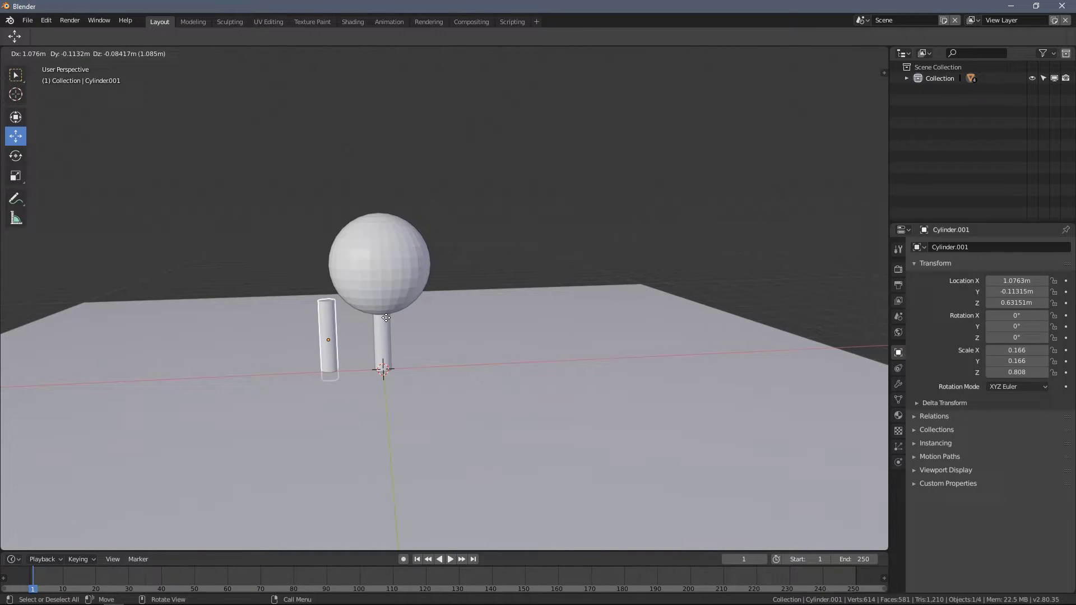
pyautogui.click(622, 323)
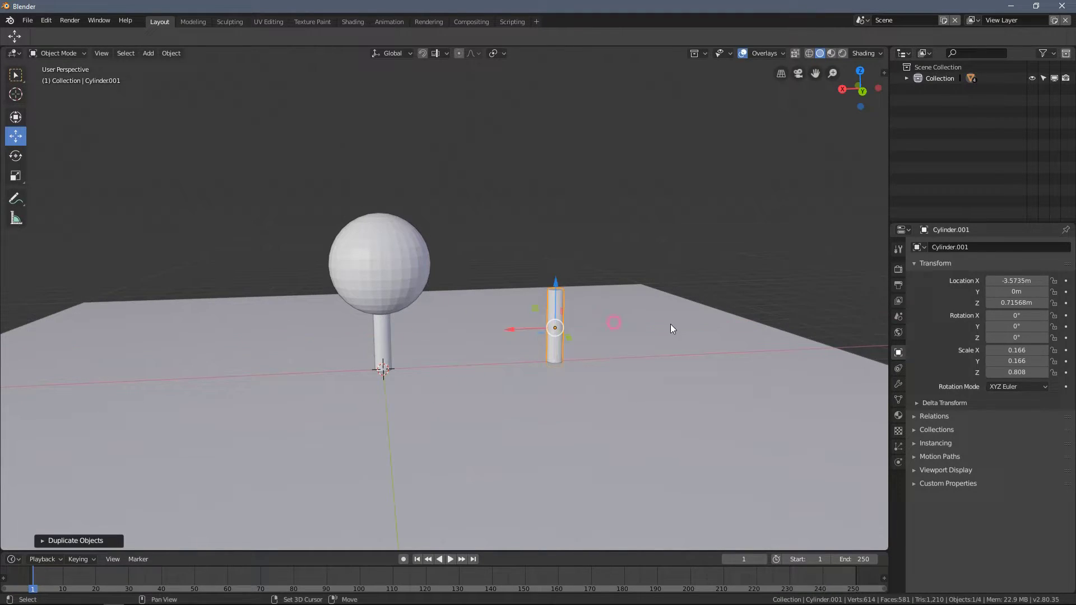
pyautogui.moveTo(670, 324); pyautogui.dragTo(554, 330, button='middle')
# Add a cone and position it centred above the second trunk.
pyautogui.hotkey('shift', 'a')
pyautogui.moveTo(265, 184)
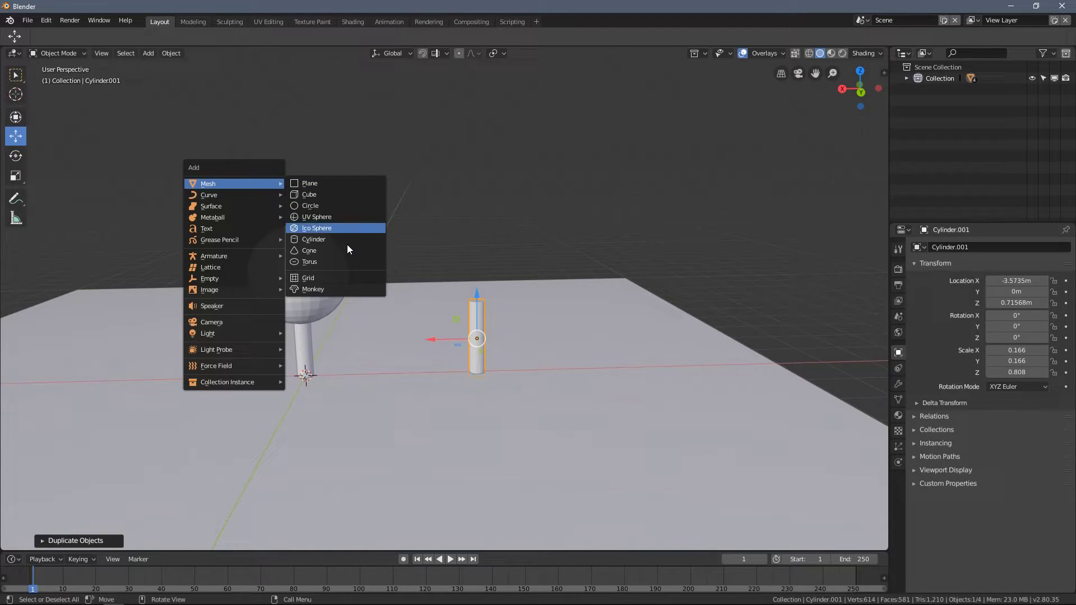
pyautogui.click(329, 250)
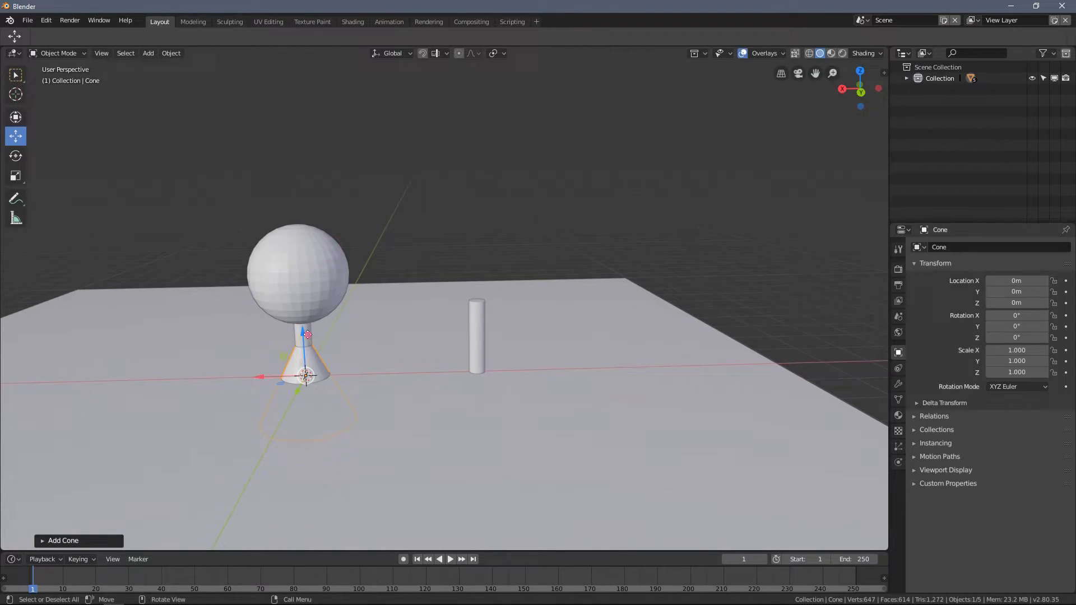
pyautogui.moveTo(307, 334); pyautogui.dragTo(434, 311)
pyautogui.moveTo(479, 263); pyautogui.dragTo(482, 227)
pyautogui.moveTo(508, 271); pyautogui.dragTo(448, 273, button='middle')
pyautogui.moveTo(448, 273); pyautogui.dragTo(440, 279)
# Stretch the cone to 2.238 along Z and raise it just above the trunk.
pyautogui.press('s')
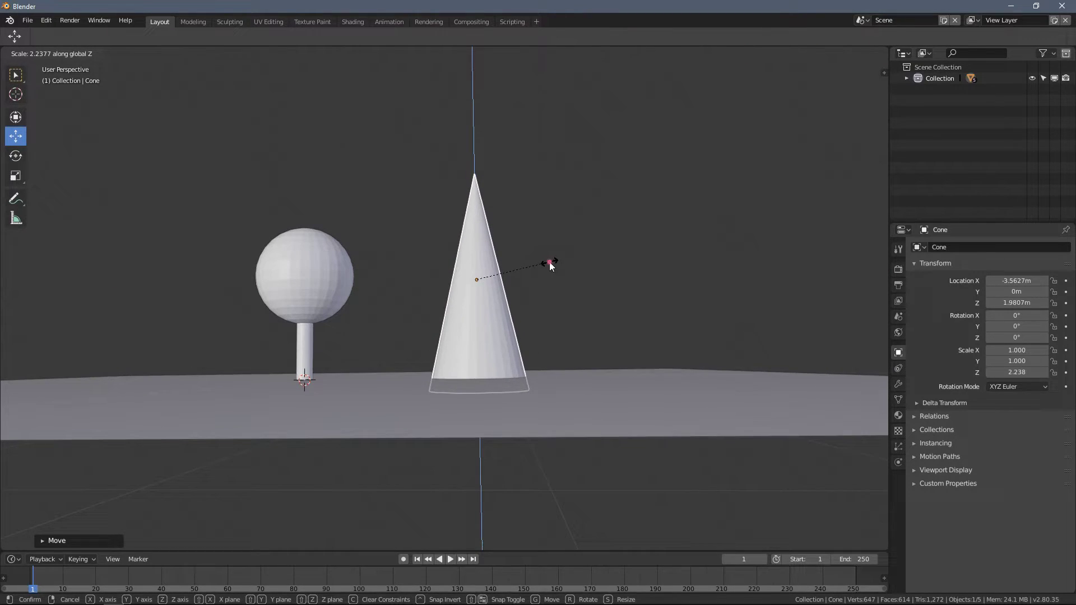
pyautogui.click(549, 261)
pyautogui.press('g')
pyautogui.press('z')
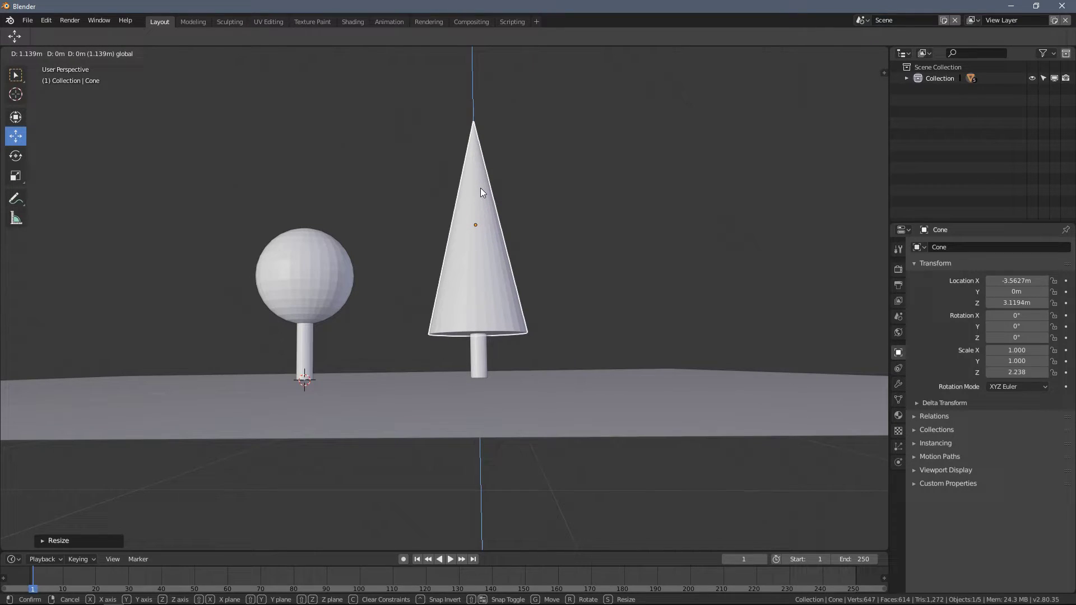
pyautogui.click(480, 189)
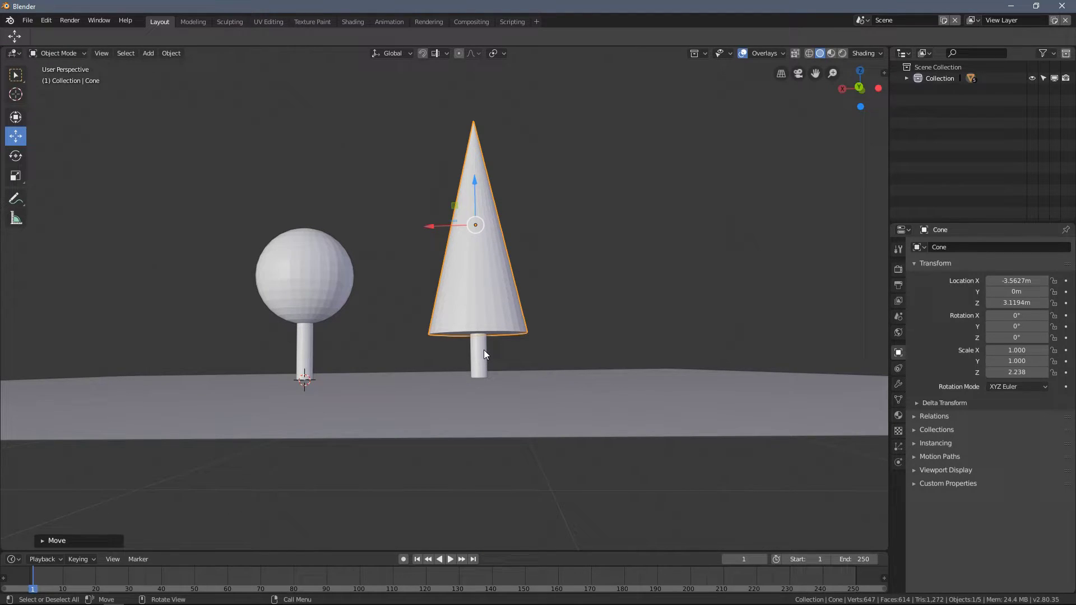
pyautogui.scroll(1, 483, 349)
# Shrink the trunk and cone to about two-thirds and lower the trunk to Z 0.48092 m.
pyautogui.keyDown('shift'); pyautogui.click(490, 364); pyautogui.keyUp('shift')
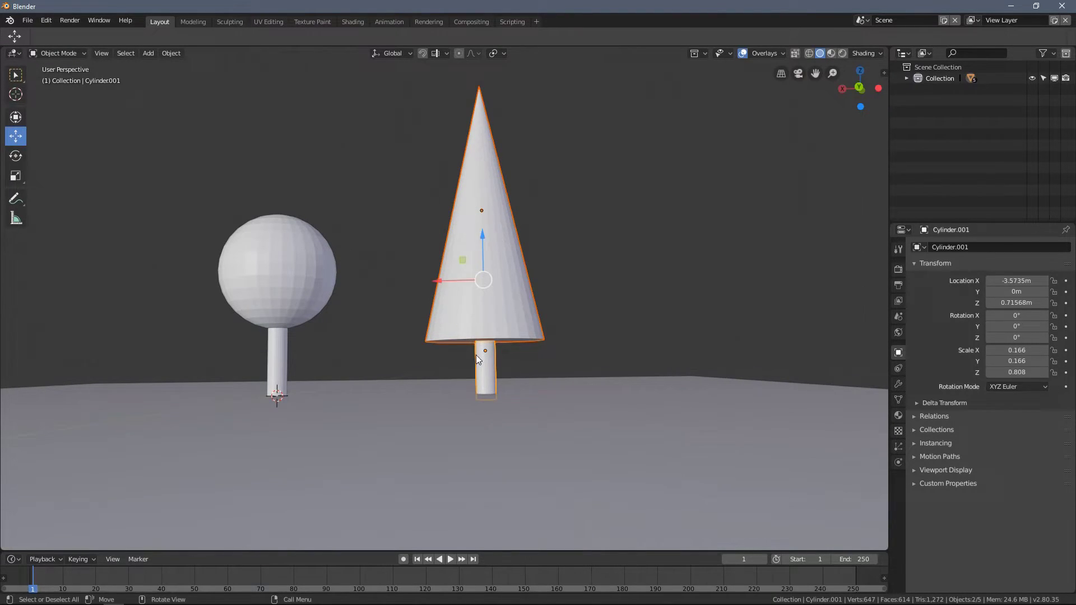
pyautogui.press('g')
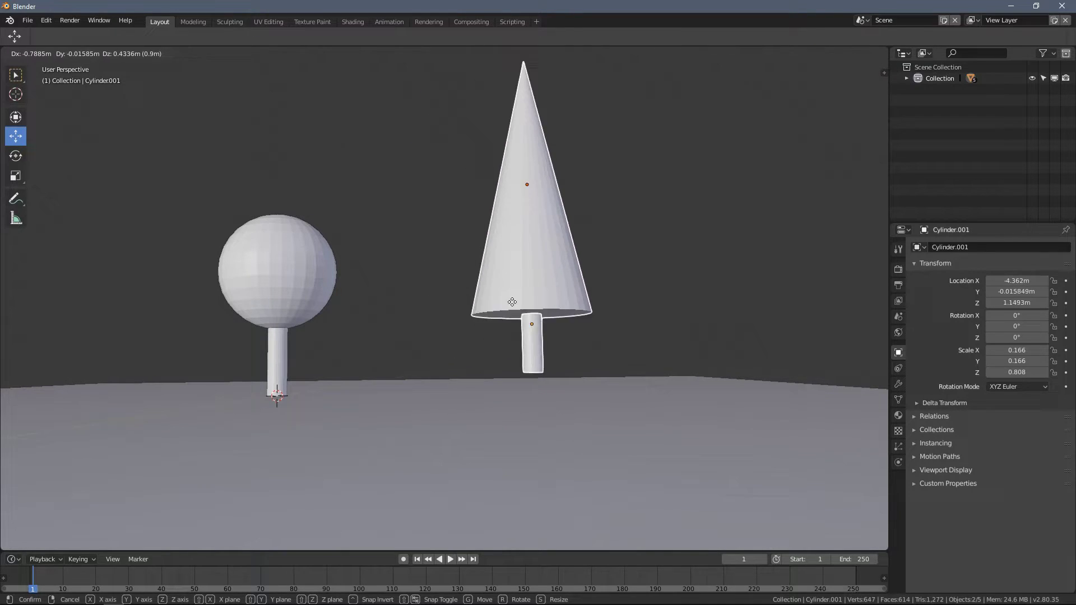
pyautogui.press('Escape')
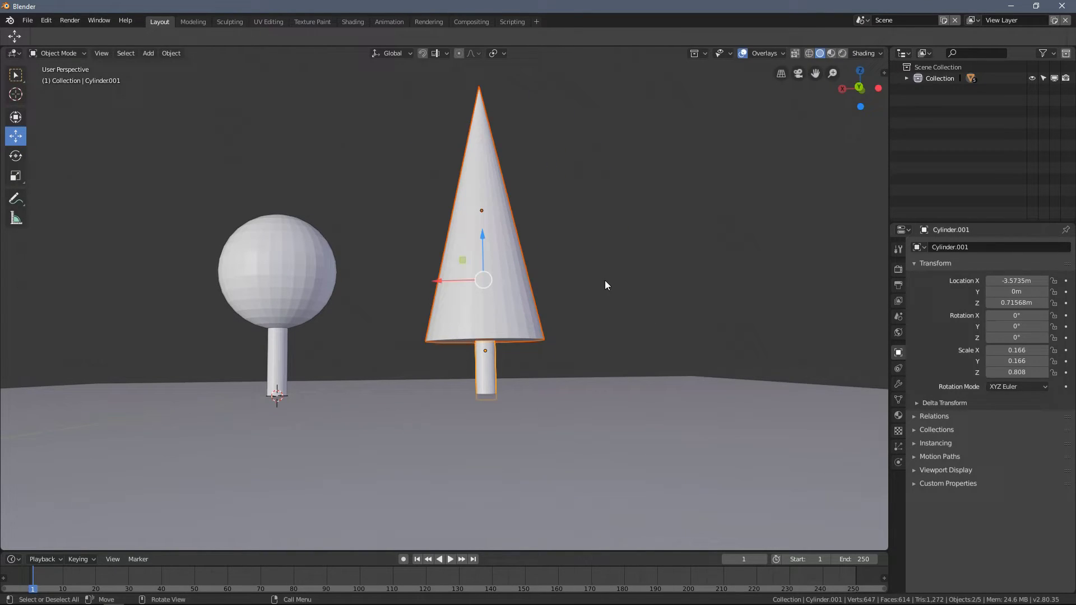
pyautogui.press('s')
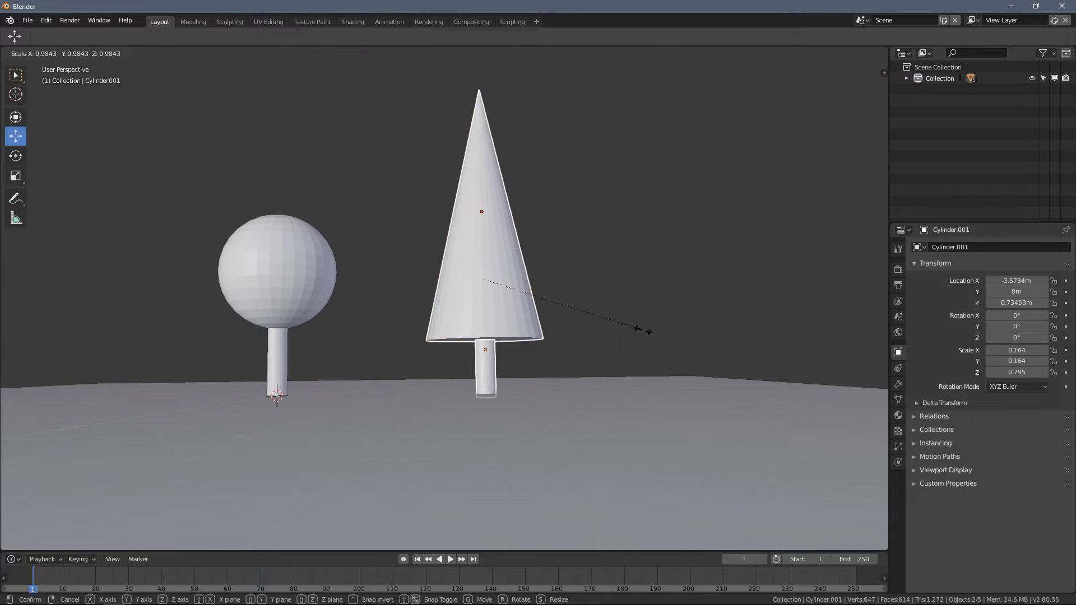
pyautogui.click(585, 306)
pyautogui.moveTo(482, 236); pyautogui.dragTo(486, 276)
pyautogui.hotkey('shift', 'ctrl', 'Tab')
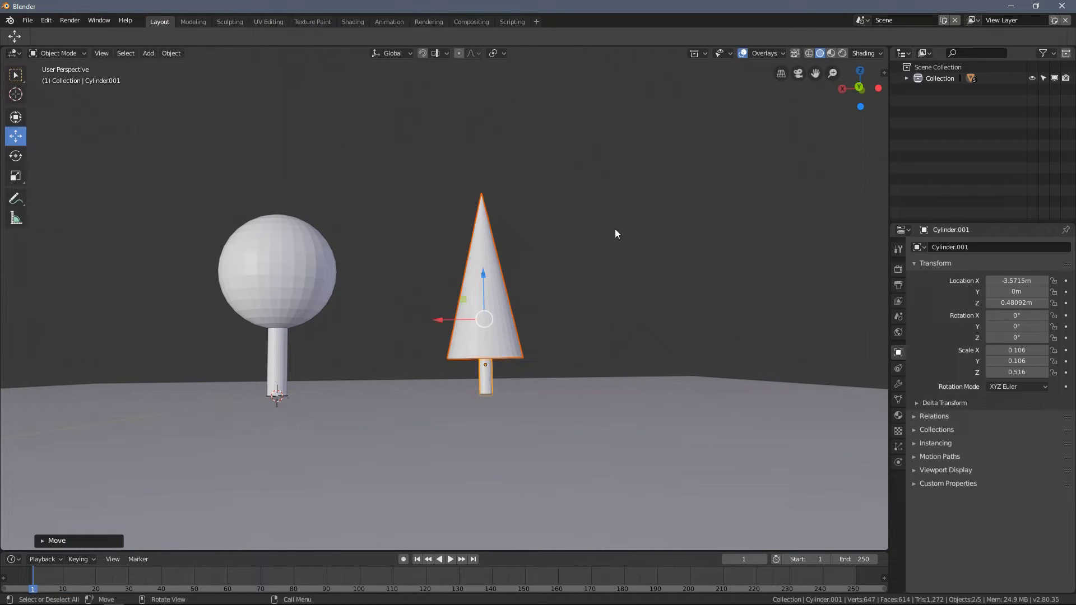
pyautogui.moveTo(614, 228); pyautogui.dragTo(570, 304, button='middle')
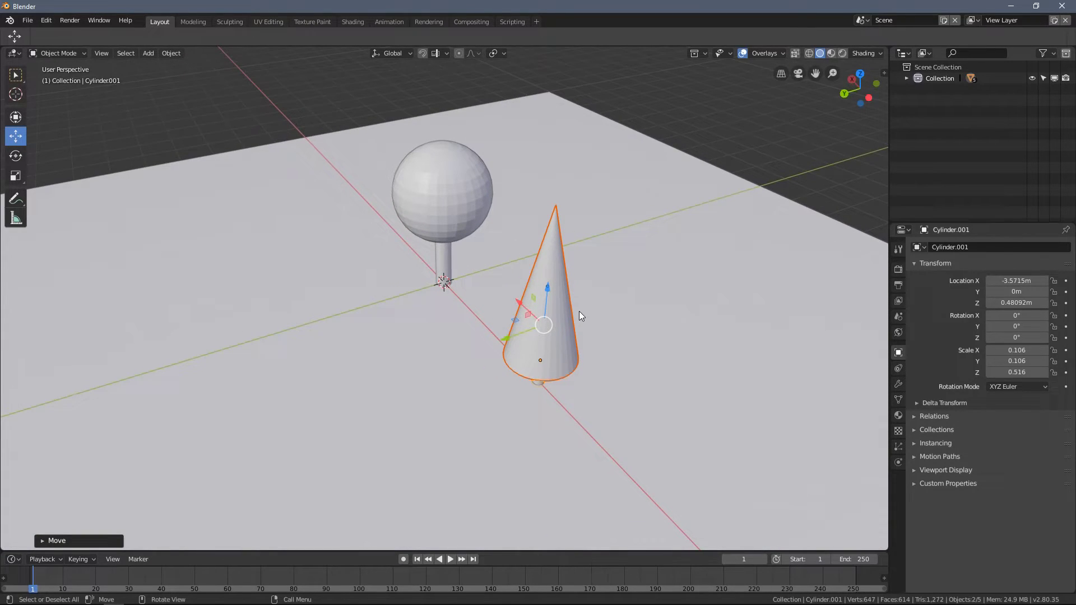
# Duplicate the pine tree with its height locked and place it beside the lollipop tree.
pyautogui.rightClick(588, 311)
pyautogui.click(558, 311)
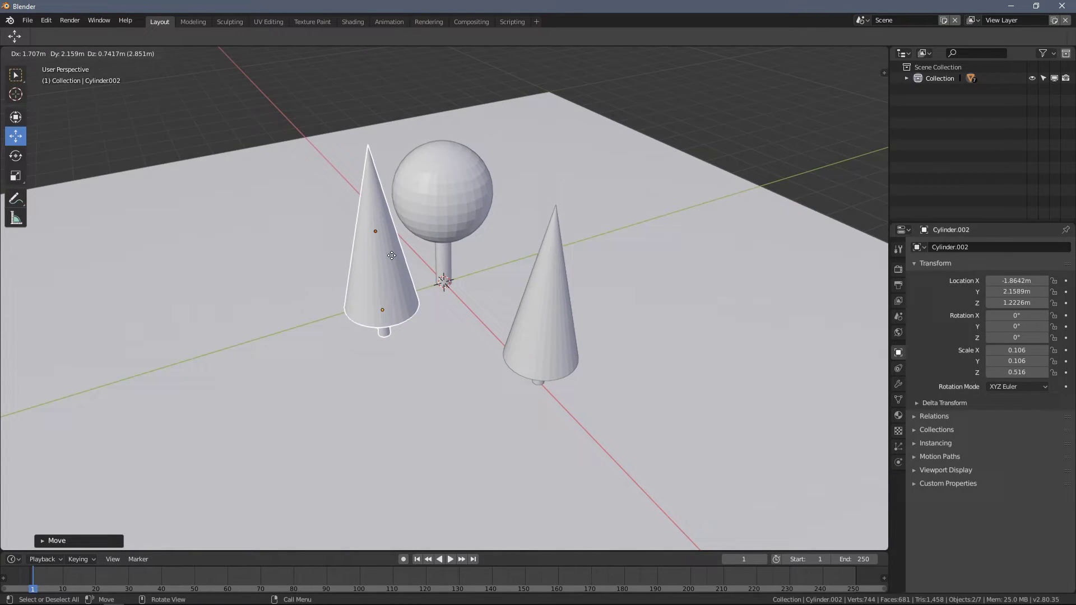
pyautogui.hotkey('shift', 'z')
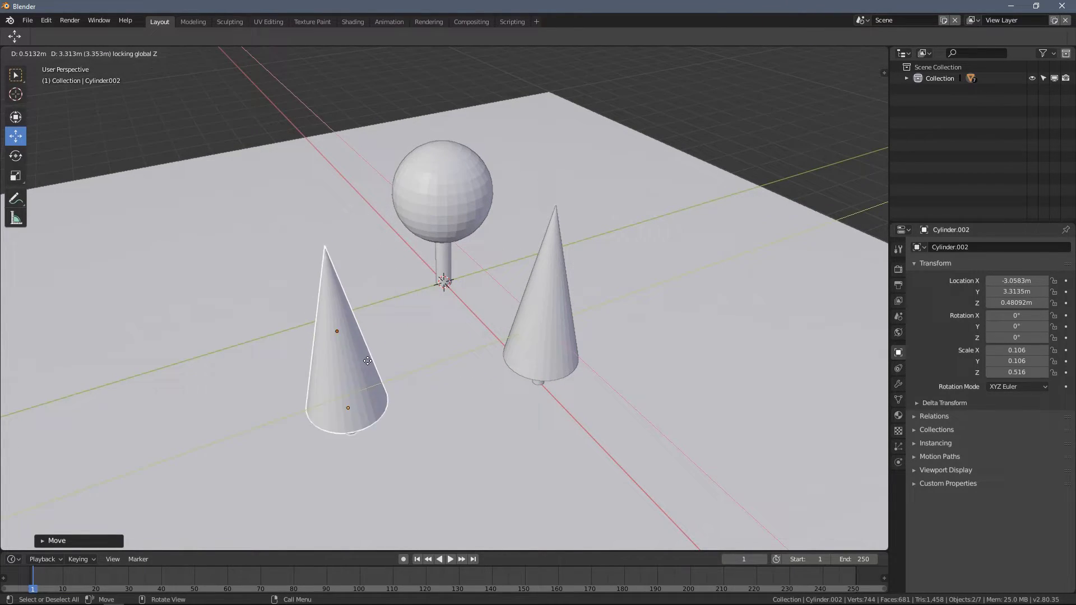
pyautogui.click(393, 344)
pyautogui.moveTo(392, 344); pyautogui.dragTo(529, 352, button='middle')
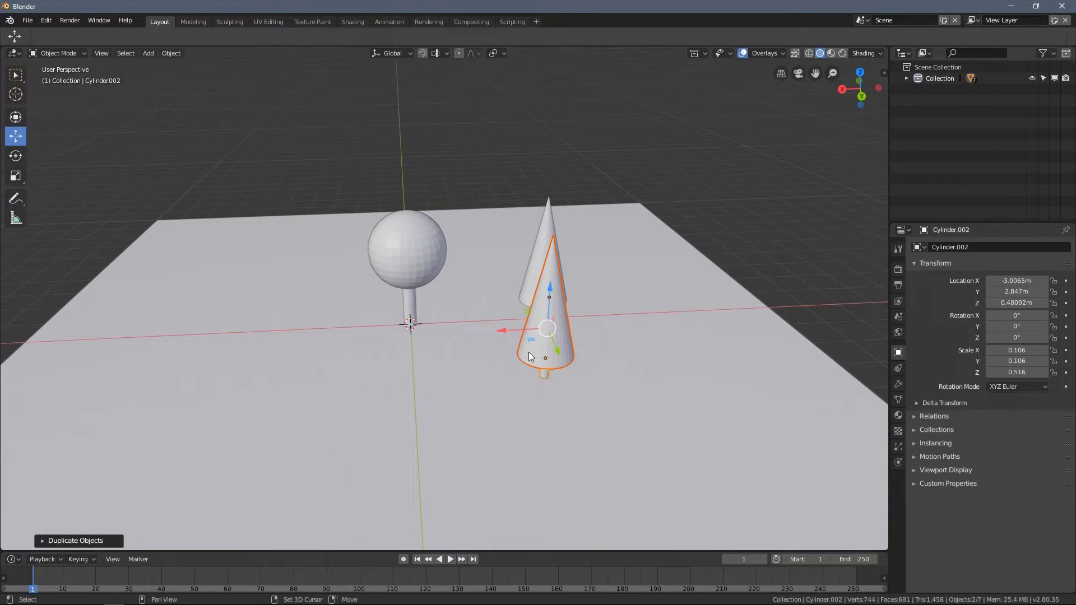
# Place three more pine tree copies among the trees, making five pines in total.
pyautogui.hotkey('shift', 'd')
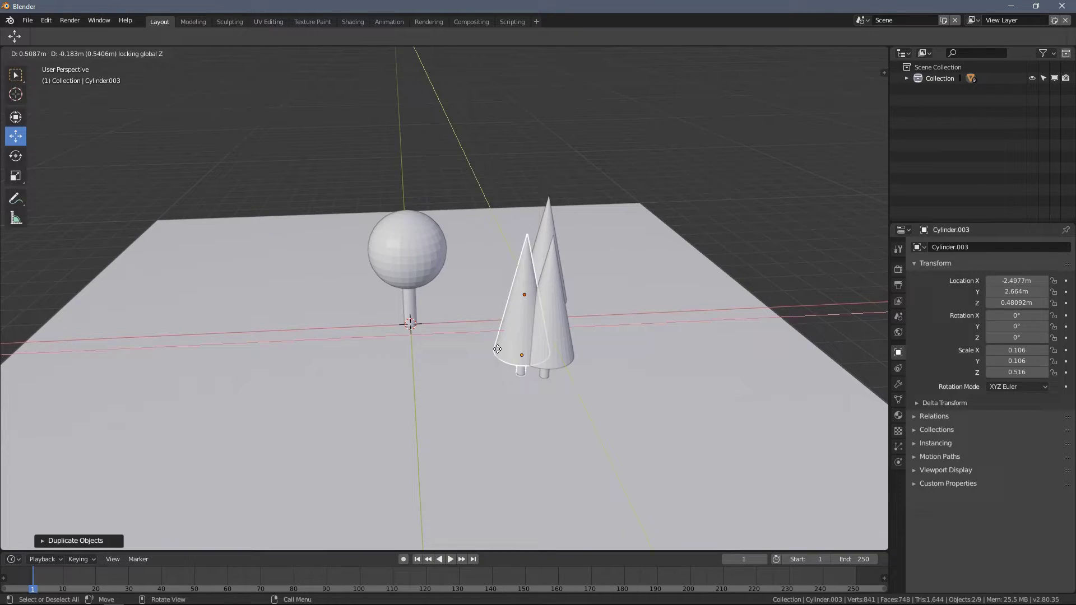
pyautogui.click(406, 365)
pyautogui.moveTo(507, 389); pyautogui.dragTo(546, 387, button='middle')
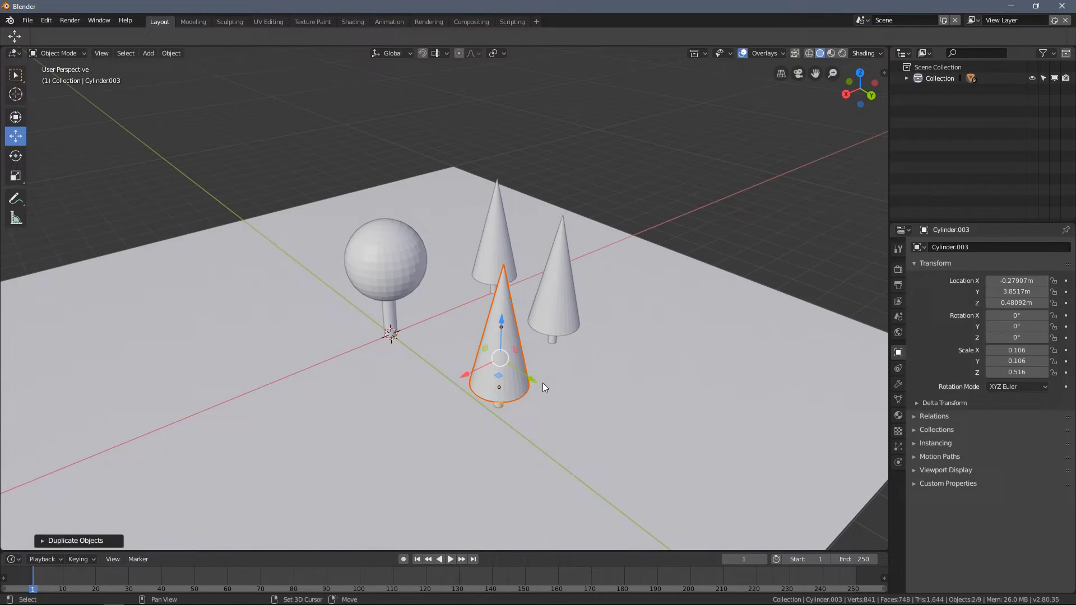
pyautogui.hotkey('shift', 'd')
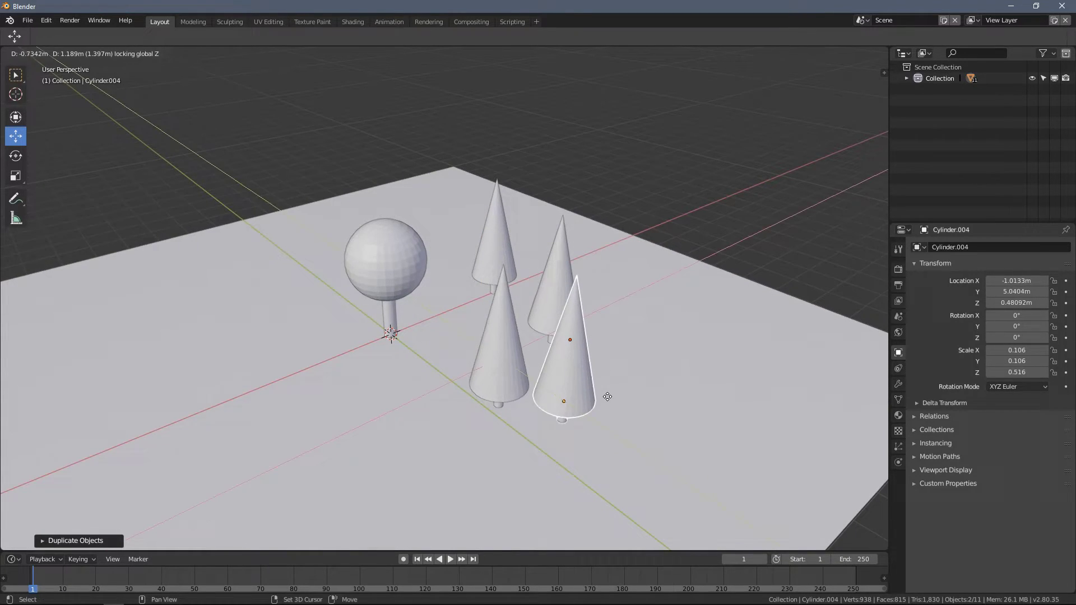
pyautogui.click(650, 399)
pyautogui.moveTo(660, 398); pyautogui.dragTo(546, 373, button='middle')
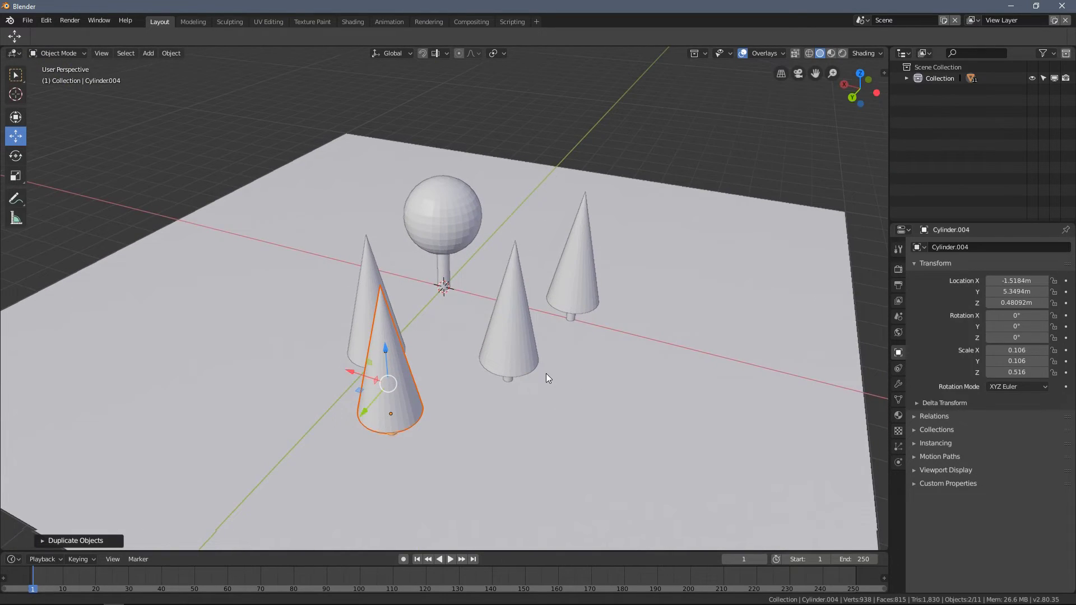
pyautogui.hotkey('shift', 'd')
pyautogui.press('z')
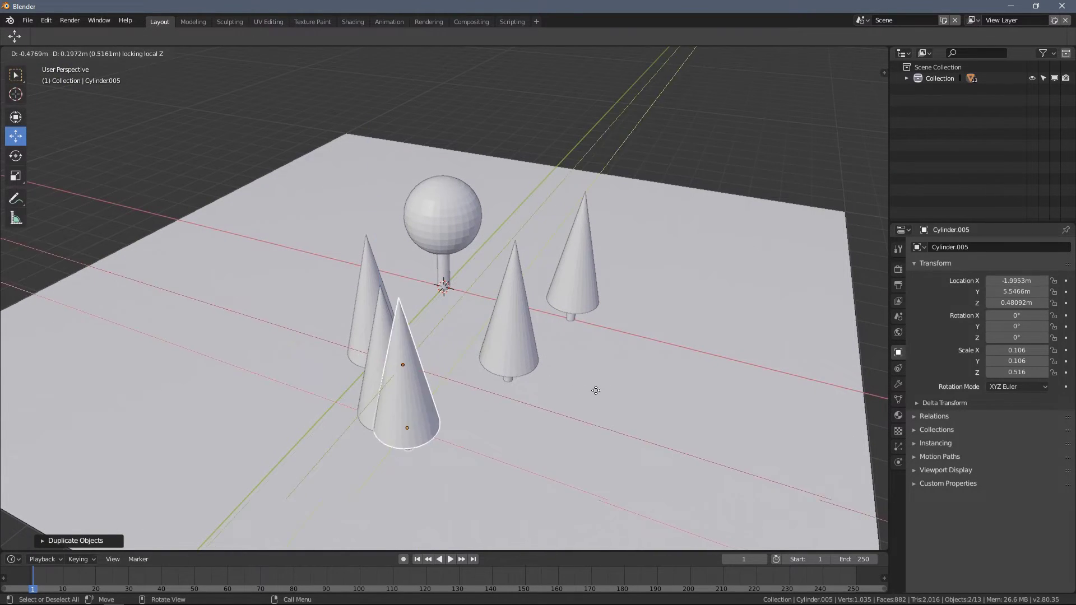
pyautogui.click(620, 389)
pyautogui.moveTo(621, 388); pyautogui.dragTo(530, 234, button='middle')
# Scale down the lollipop tree's sphere and trunk together and lower it onto the ground.
pyautogui.click(530, 234)
pyautogui.scroll(3, 541, 252)
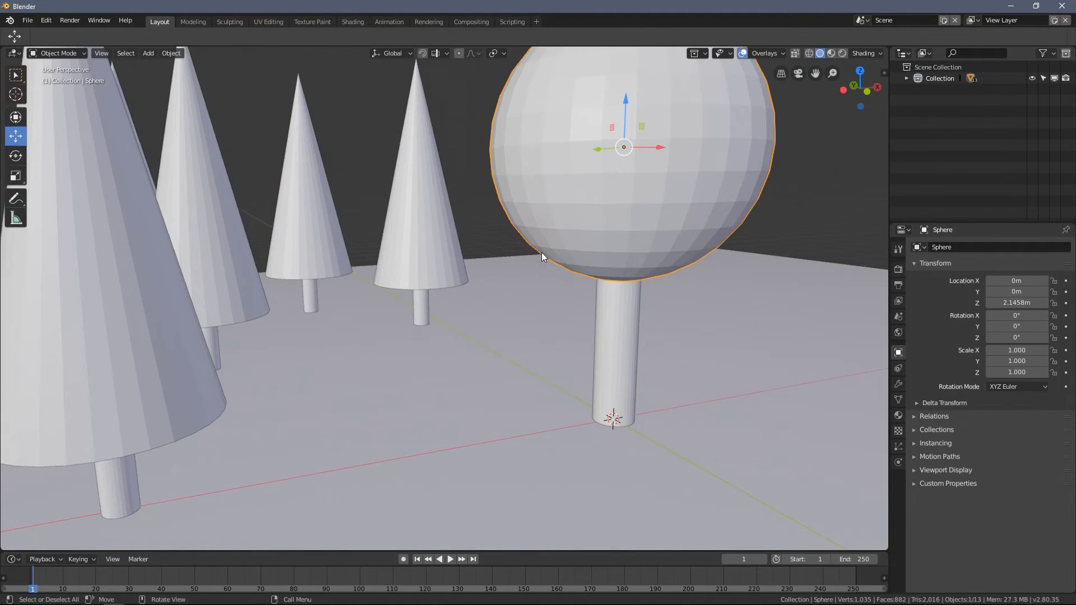
pyautogui.keyDown('shift'); pyautogui.click(609, 305); pyautogui.keyUp('shift')
pyautogui.scroll(2, 605, 316)
pyautogui.scroll(-5, 611, 320)
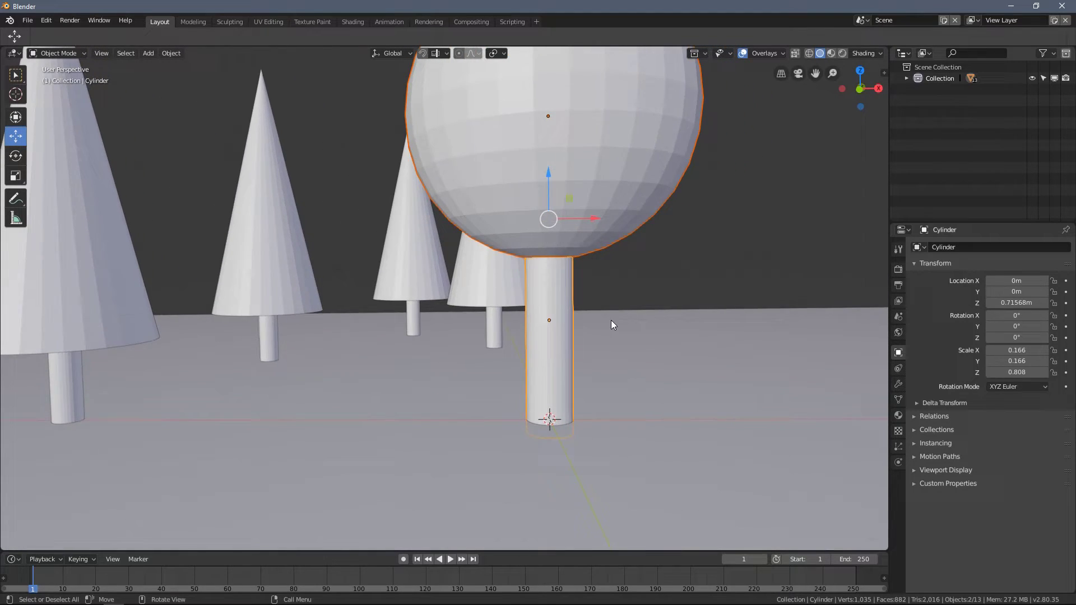
pyautogui.press('s')
pyautogui.click(605, 305)
pyautogui.press('g')
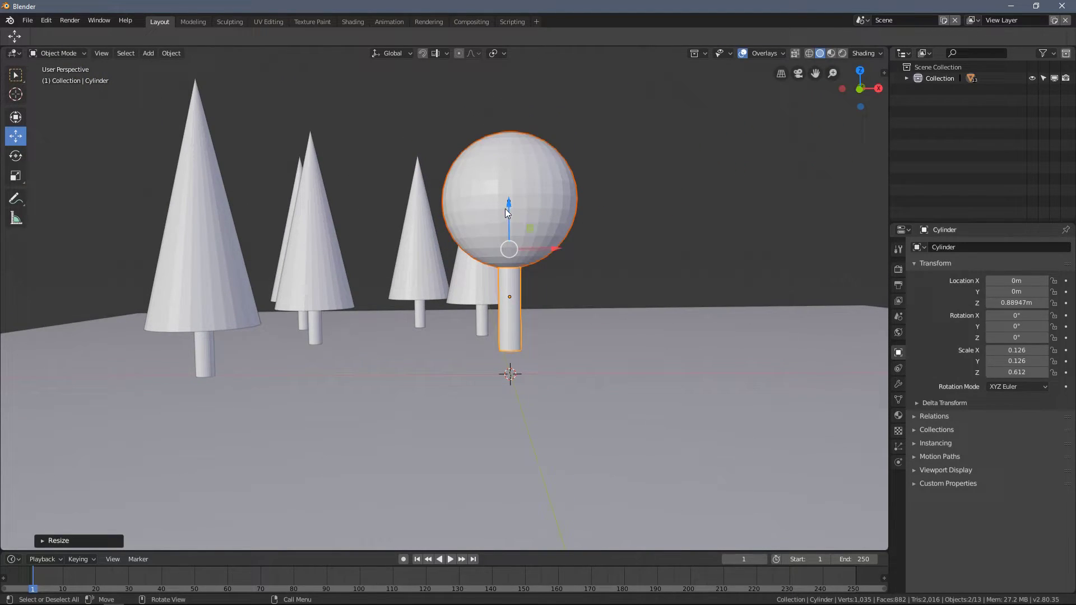
pyautogui.press('z')
pyautogui.click(493, 244)
# Duplicate the lollipop tree at ground height and place the copy behind the first.
pyautogui.moveTo(493, 244); pyautogui.dragTo(485, 318, button='middle')
pyautogui.scroll(-4, 486, 319)
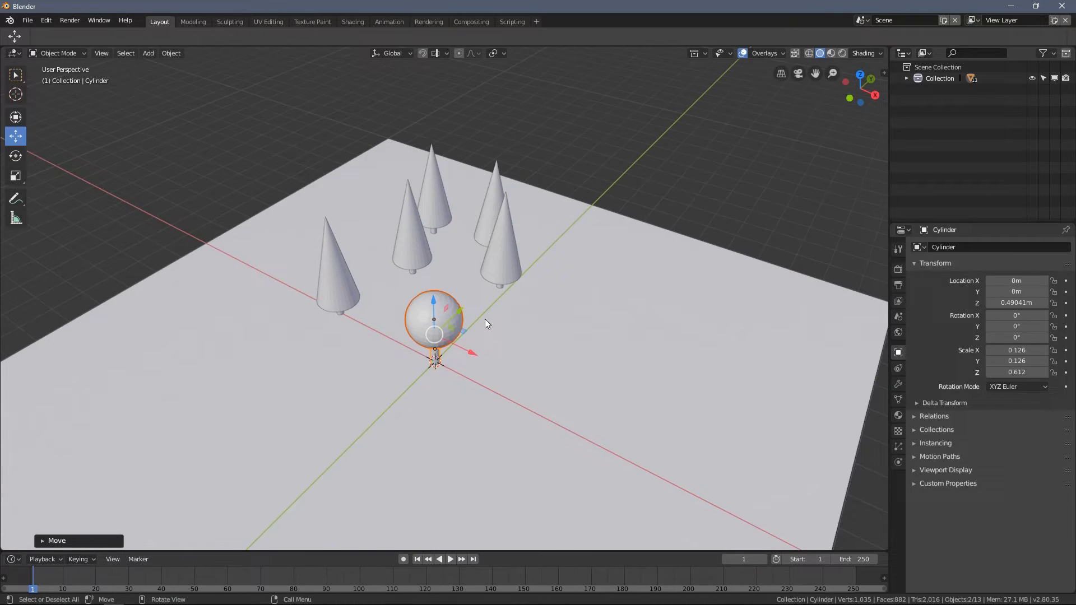
pyautogui.scroll(3, 481, 331)
pyautogui.hotkey('shift', 'd')
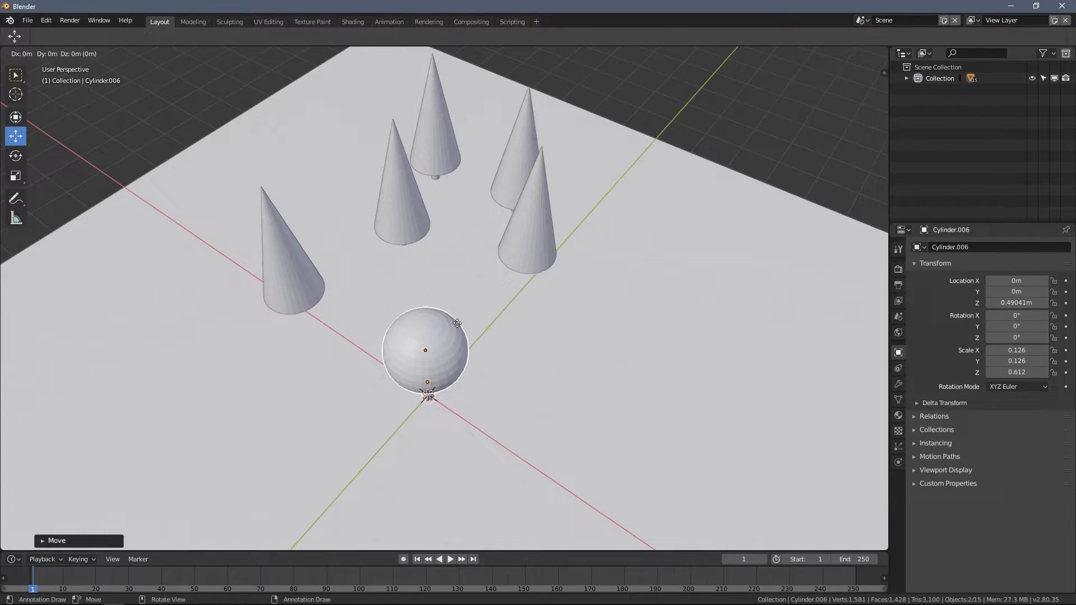
pyautogui.hotkey('shift', 'z')
pyautogui.click(594, 302)
# Place two more lollipop tree copies, one to the left and one near the front.
pyautogui.moveTo(594, 302); pyautogui.dragTo(630, 333, button='middle')
pyautogui.hotkey('shift', 'd')
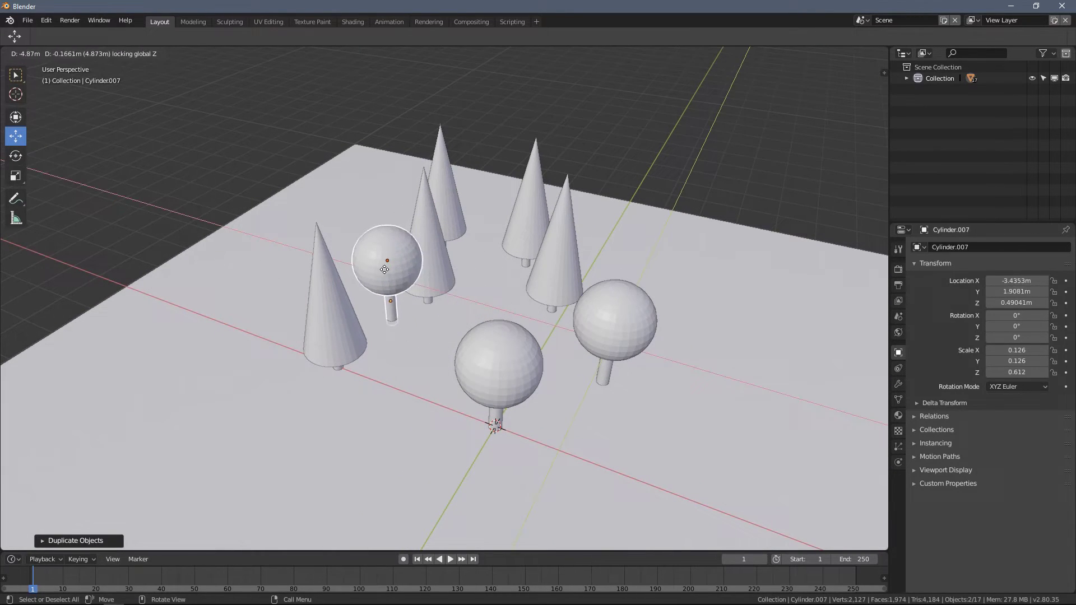
pyautogui.click(368, 241)
pyautogui.moveTo(369, 241); pyautogui.dragTo(464, 277, button='middle')
pyautogui.hotkey('shift', 'd')
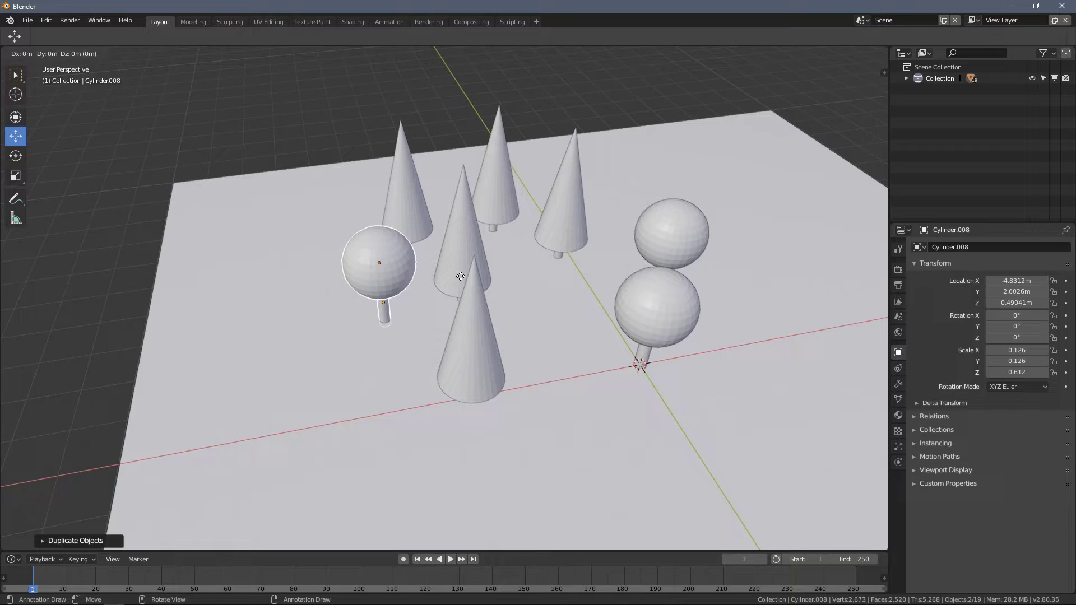
pyautogui.hotkey('shift', 'z')
pyautogui.click(655, 420)
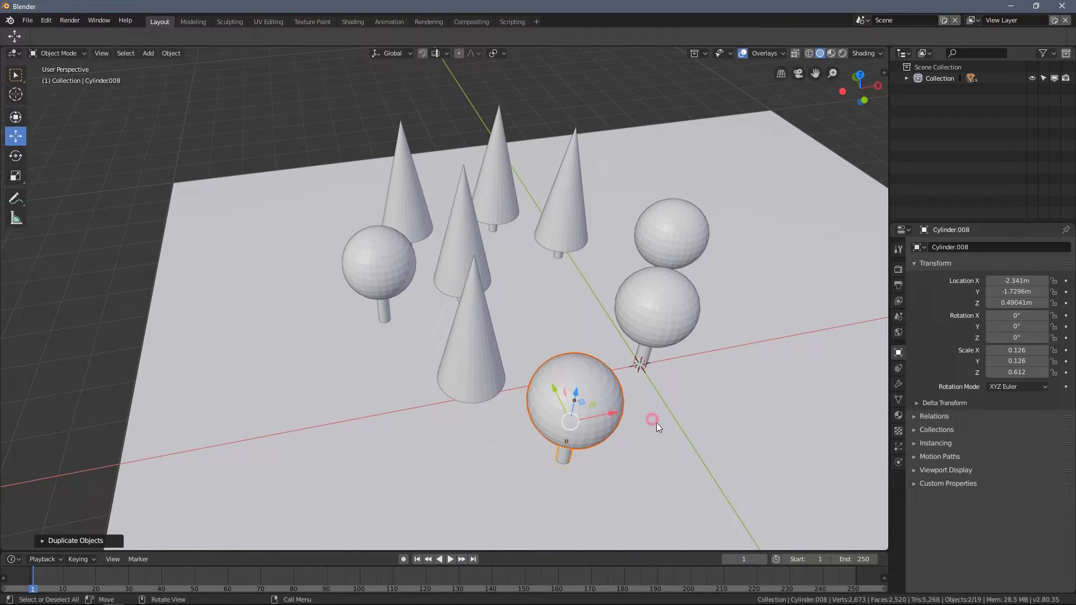
pyautogui.moveTo(655, 420); pyautogui.dragTo(486, 365, button='middle')
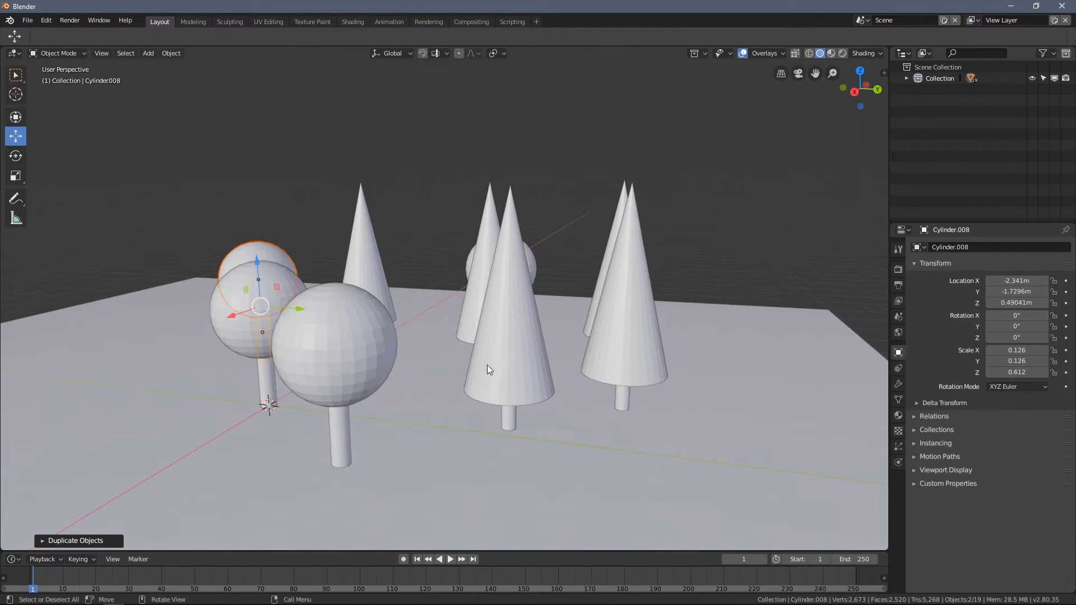
pyautogui.click(516, 380)
# Copy the middle cone tree to the left, enlarge it, and raise it above ground.
pyautogui.moveTo(512, 414); pyautogui.dragTo(530, 334, button='middle')
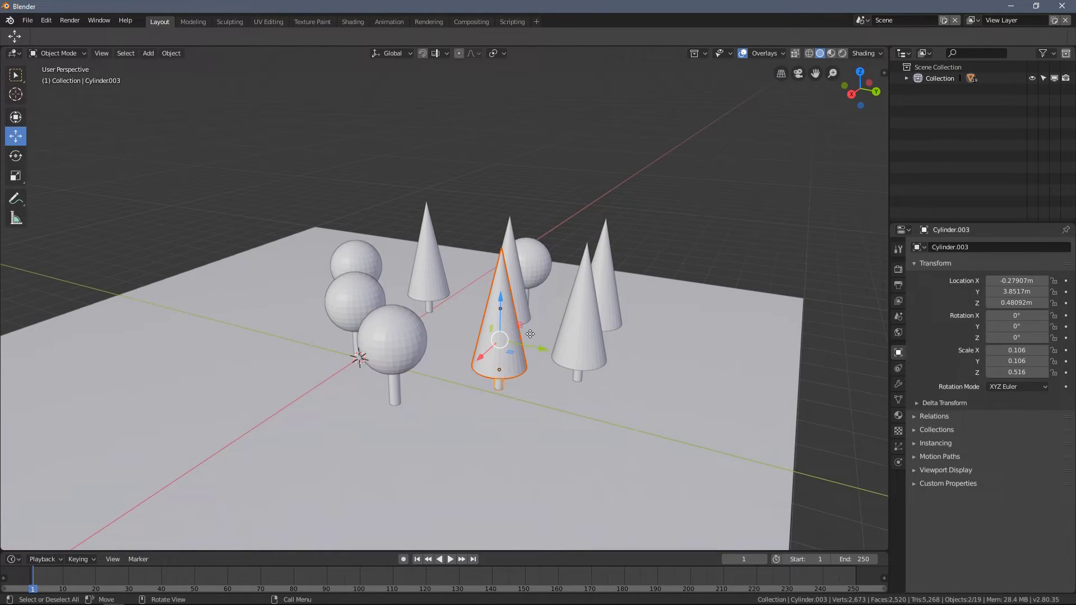
pyautogui.hotkey('shift', 'd')
pyautogui.click(354, 360)
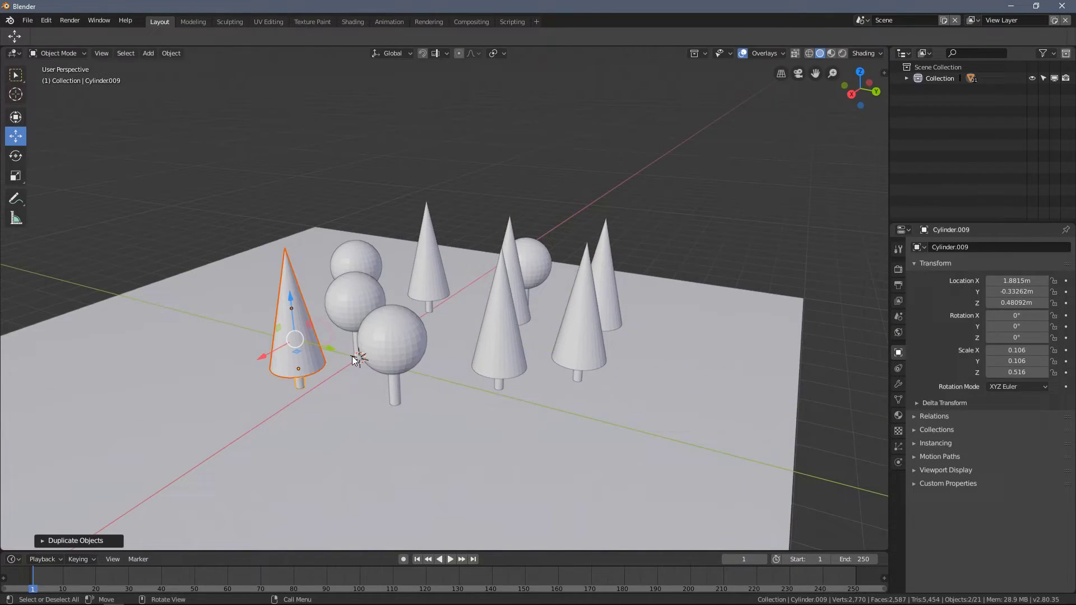
pyautogui.press('s')
pyautogui.click(341, 365)
pyautogui.moveTo(341, 365); pyautogui.dragTo(317, 312, button='middle')
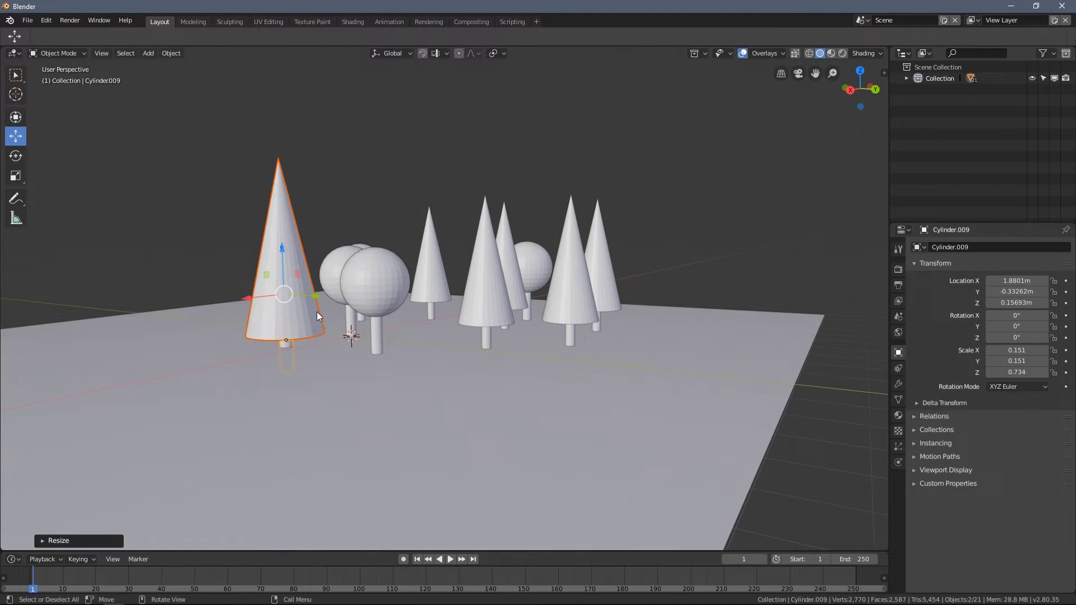
pyautogui.moveTo(285, 261); pyautogui.dragTo(283, 219)
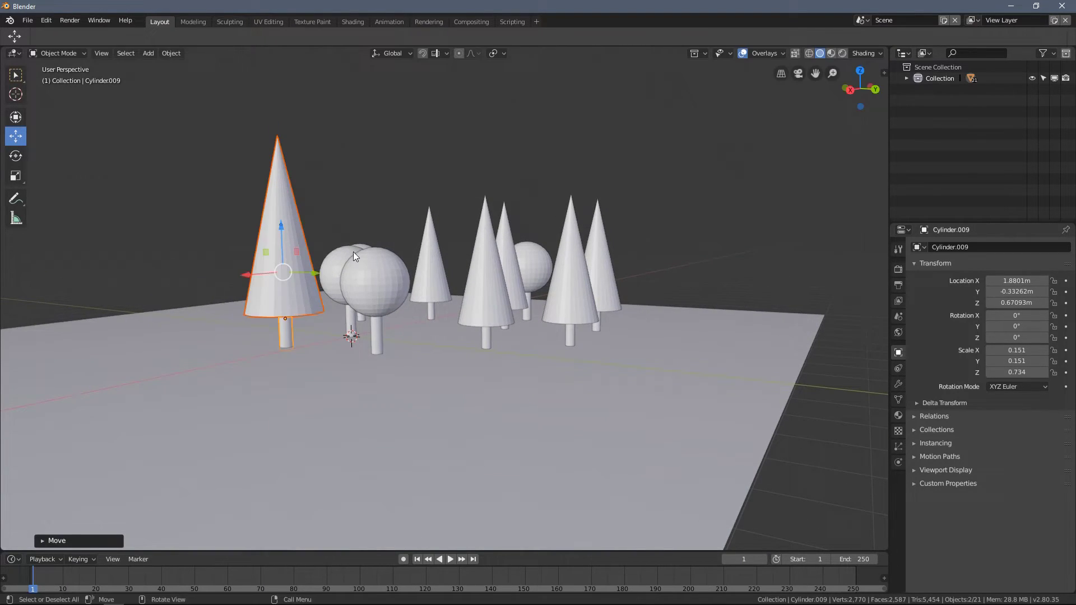
pyautogui.moveTo(353, 250); pyautogui.dragTo(441, 301, button='middle')
# Duplicate the enlarged pine at the same height as a second large pine tree.
pyautogui.hotkey('shift', 'd')
pyautogui.hotkey('shift', 'z')
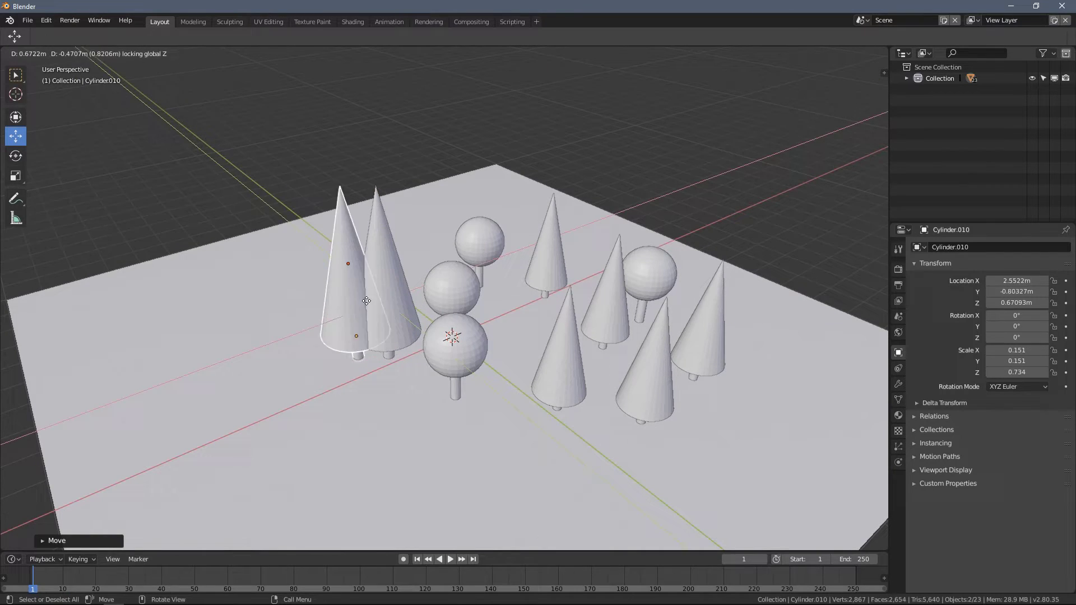
pyautogui.click(392, 238)
pyautogui.moveTo(392, 238); pyautogui.dragTo(442, 280, button='middle')
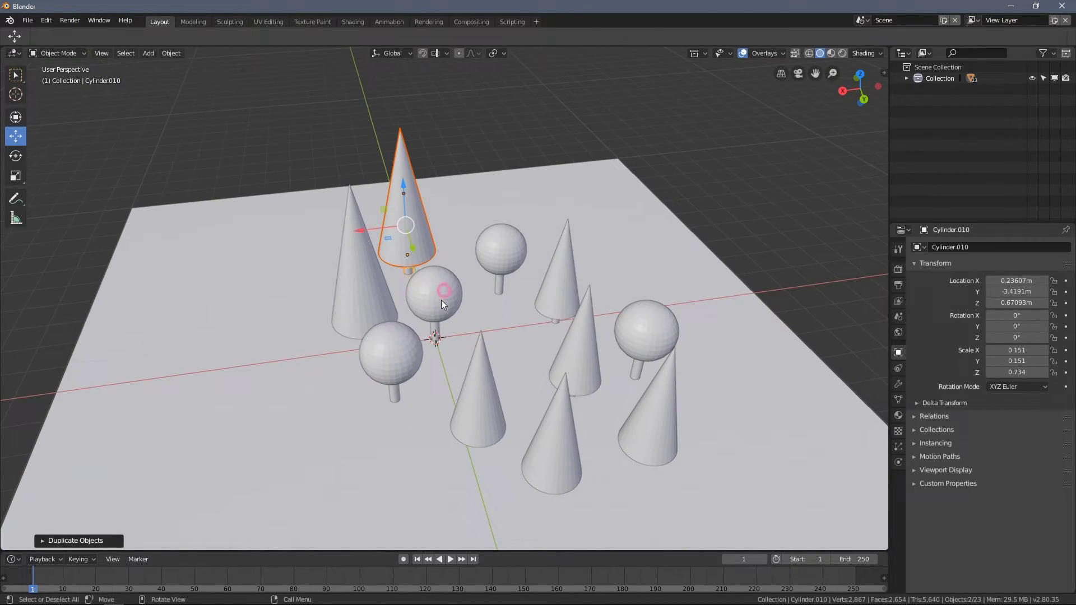
# Select a lollipop tree's crown and trunk together.
pyautogui.click(442, 290)
pyautogui.scroll(6, 432, 303)
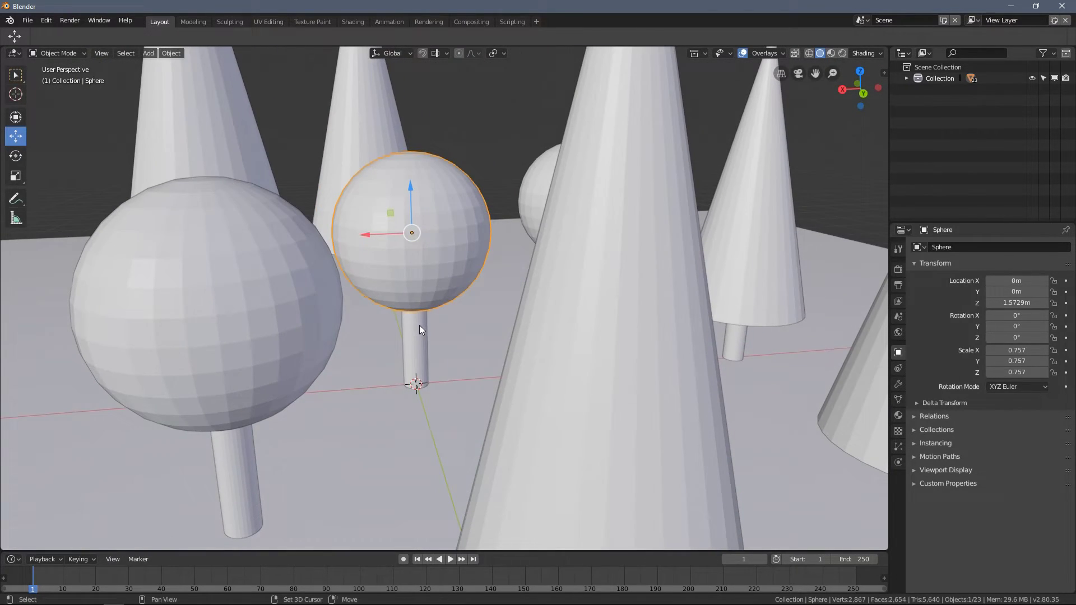
pyautogui.keyDown('shift'); pyautogui.click(418, 326); pyautogui.keyUp('shift')
pyautogui.scroll(-6, 421, 320)
pyautogui.moveTo(426, 303); pyautogui.dragTo(453, 335, button='middle')
# Copy the lollipop tree to the left, enlarge it, and lower it onto the ground.
pyautogui.hotkey('shift', 'd')
pyautogui.click(298, 394)
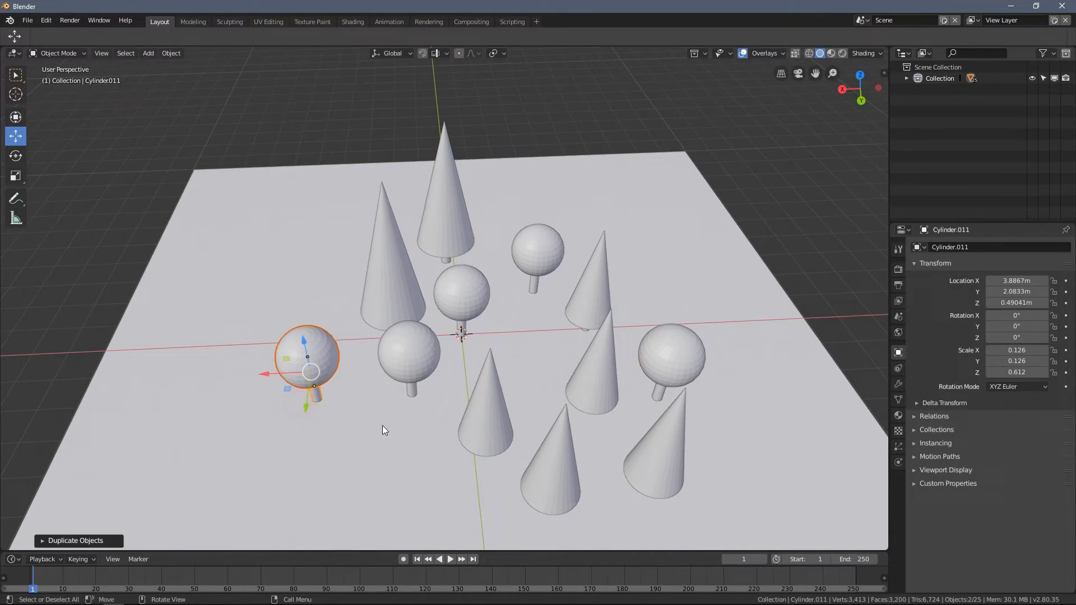
pyautogui.press('s')
pyautogui.click(415, 435)
pyautogui.moveTo(381, 428); pyautogui.dragTo(329, 330, button='middle')
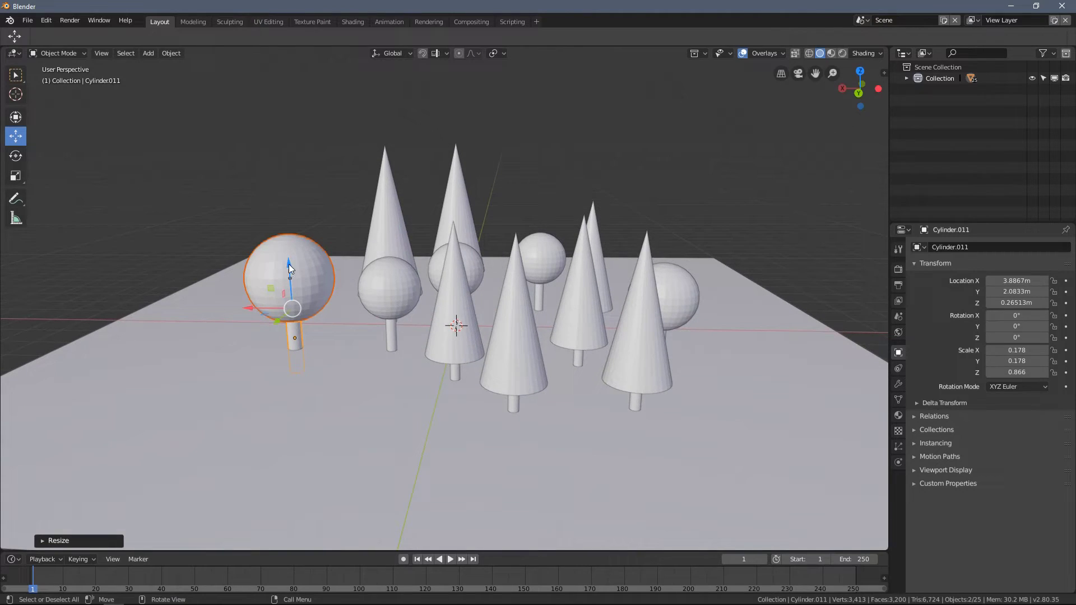
pyautogui.press('g')
pyautogui.press('z')
pyautogui.click(300, 251)
pyautogui.moveTo(301, 251); pyautogui.dragTo(384, 314, button='middle')
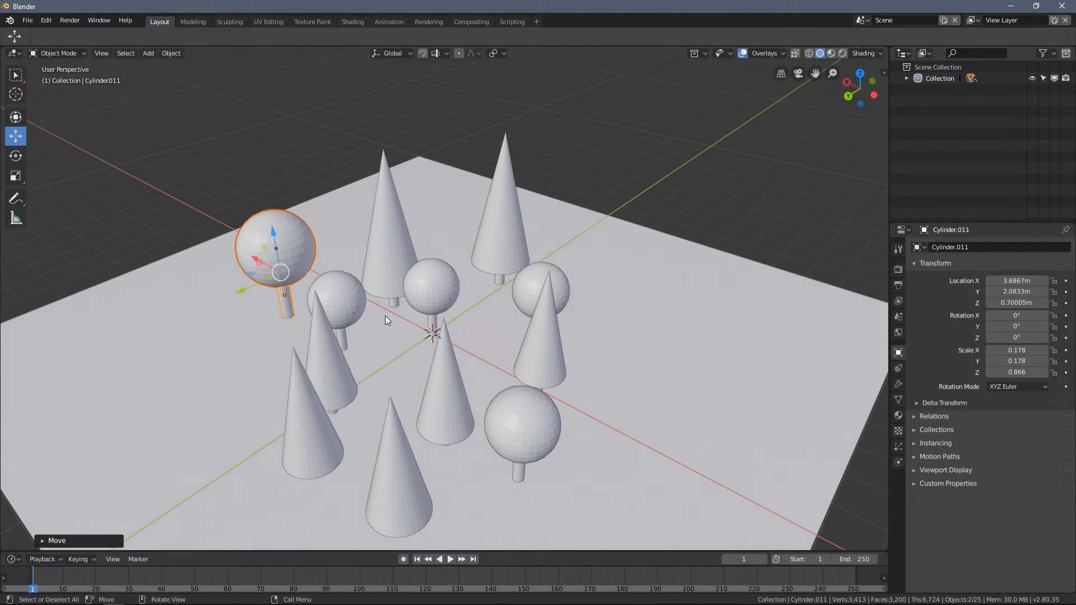
# Deselect everything and bring up the Add menu for a new object.
pyautogui.hotkey('shift', 'a')
pyautogui.click(251, 156)
pyautogui.moveTo(362, 250); pyautogui.dragTo(479, 296, button='middle')
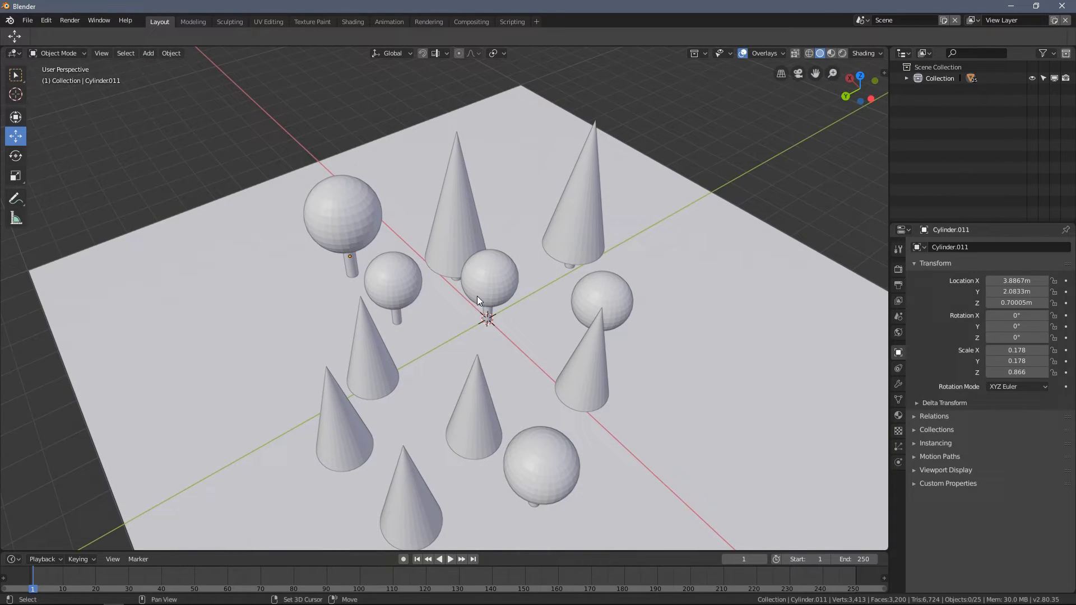
pyautogui.hotkey('shift', 'a')
# Add a cube at the scene centre and narrow it while keeping its height.
pyautogui.moveTo(477, 296)
pyautogui.click(524, 307)
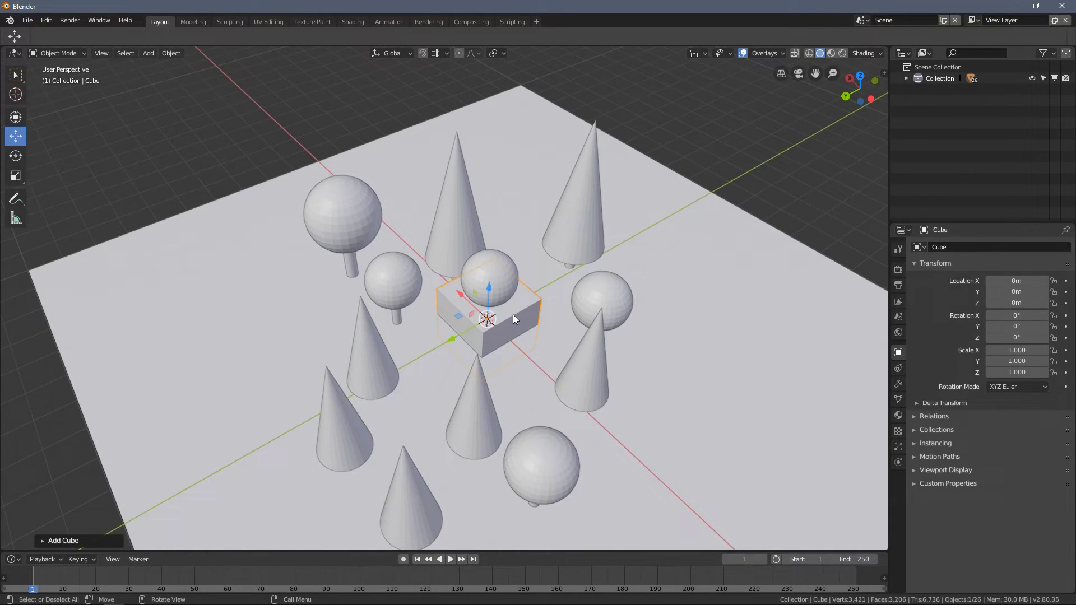
pyautogui.press('s')
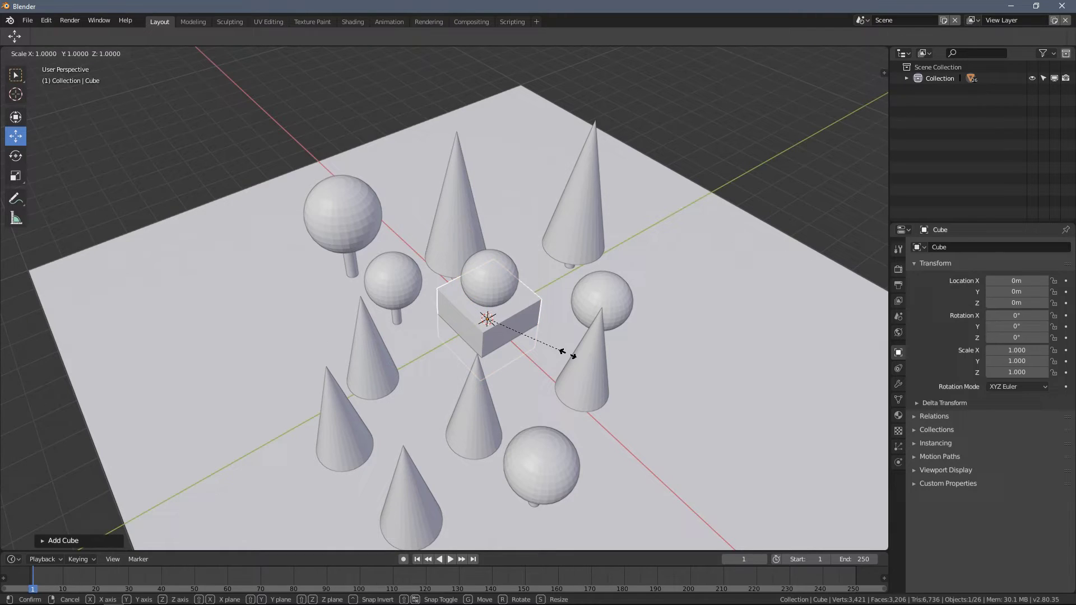
pyautogui.hotkey('shift', 'z')
pyautogui.click(540, 341)
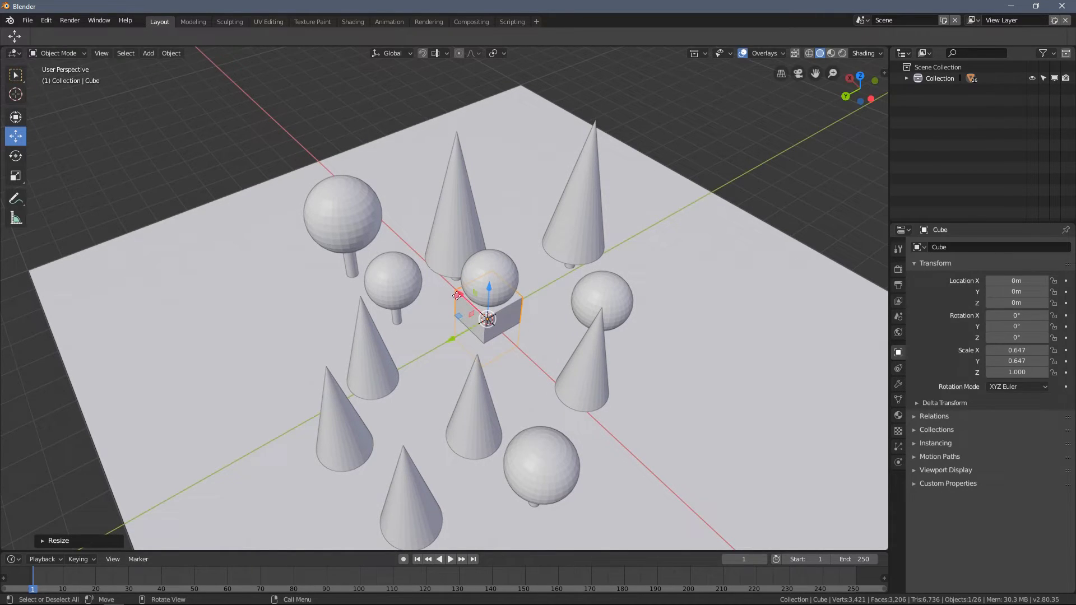
# Move the narrow cube out along X to a spot beside the trees.
pyautogui.moveTo(457, 295); pyautogui.dragTo(498, 332)
pyautogui.keyDown('shift'); pyautogui.moveTo(498, 331); pyautogui.dragTo(421, 290, button='middle'); pyautogui.keyUp('shift')
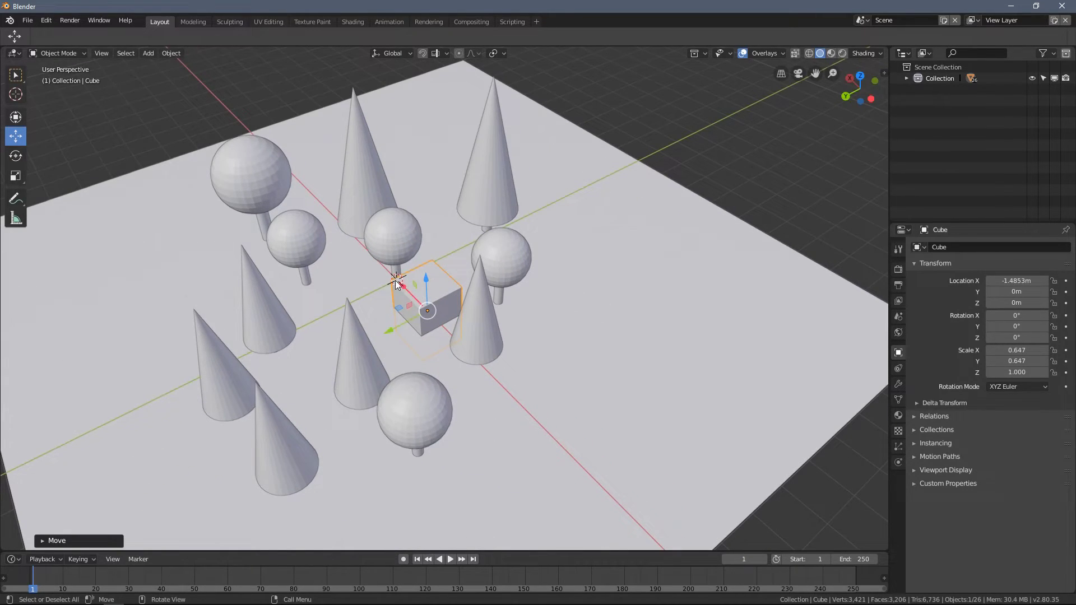
pyautogui.moveTo(395, 280); pyautogui.dragTo(475, 351)
pyautogui.moveTo(476, 351); pyautogui.dragTo(456, 283, button='middle')
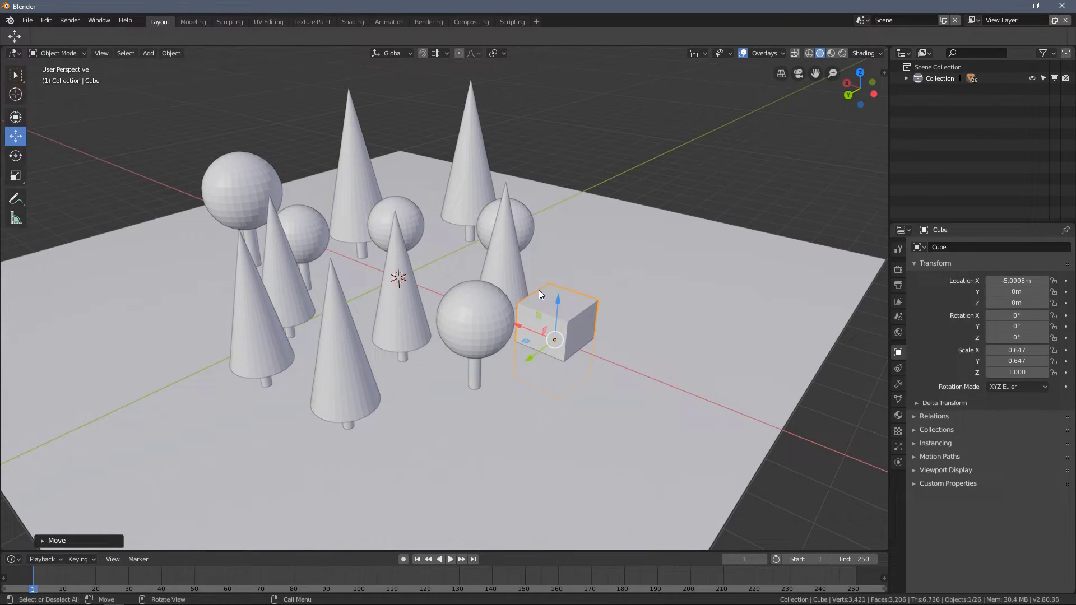
pyautogui.press('g')
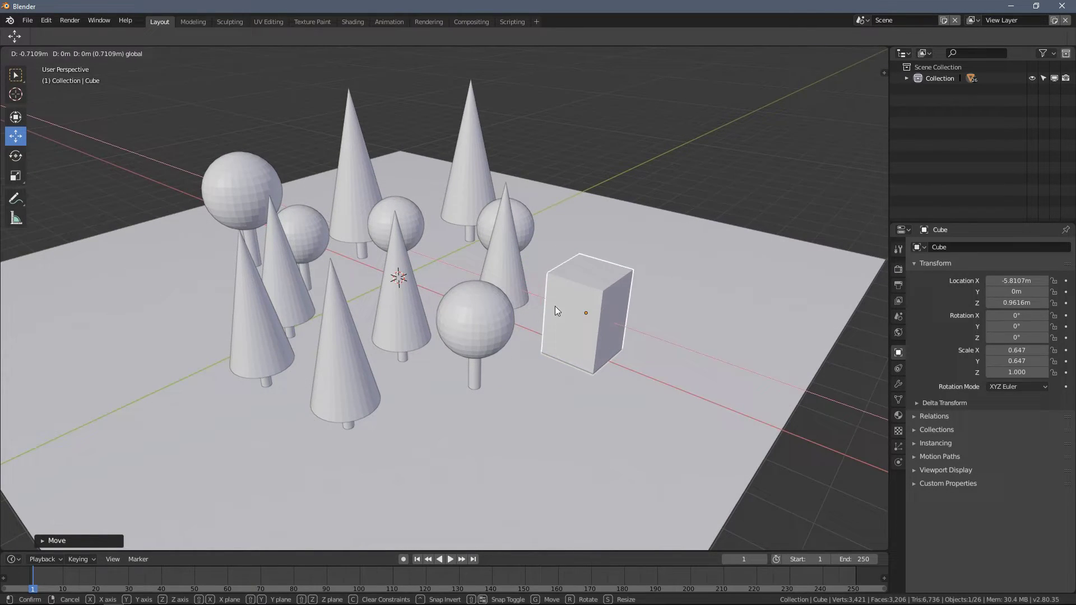
pyautogui.click(555, 311)
# Slim the cube into a 0.239-wide pillar and lower it slightly.
pyautogui.press('s')
pyautogui.hotkey('shift', 'z')
pyautogui.click(620, 334)
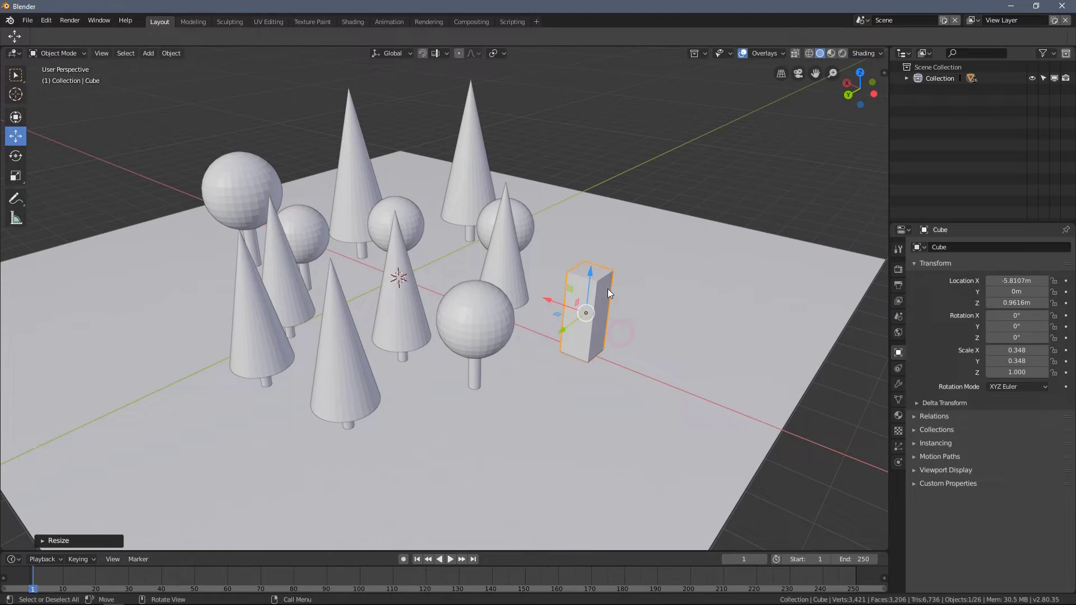
pyautogui.press('g')
pyautogui.press('z')
pyautogui.click(626, 325)
pyautogui.hotkey('shift', 's')
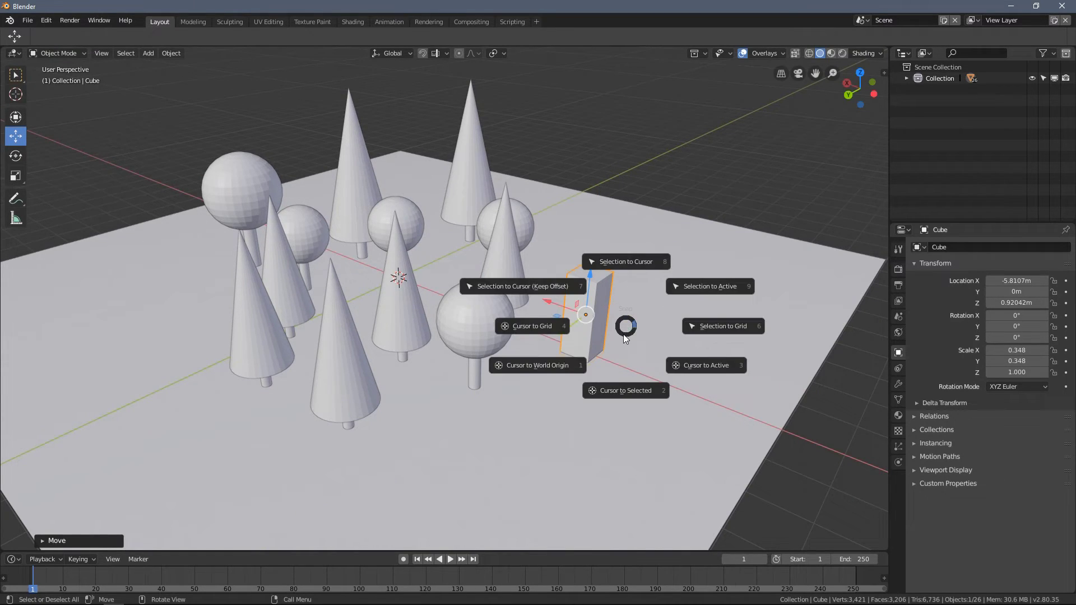
pyautogui.press('Escape')
pyautogui.press('s')
pyautogui.hotkey('shift', 'z')
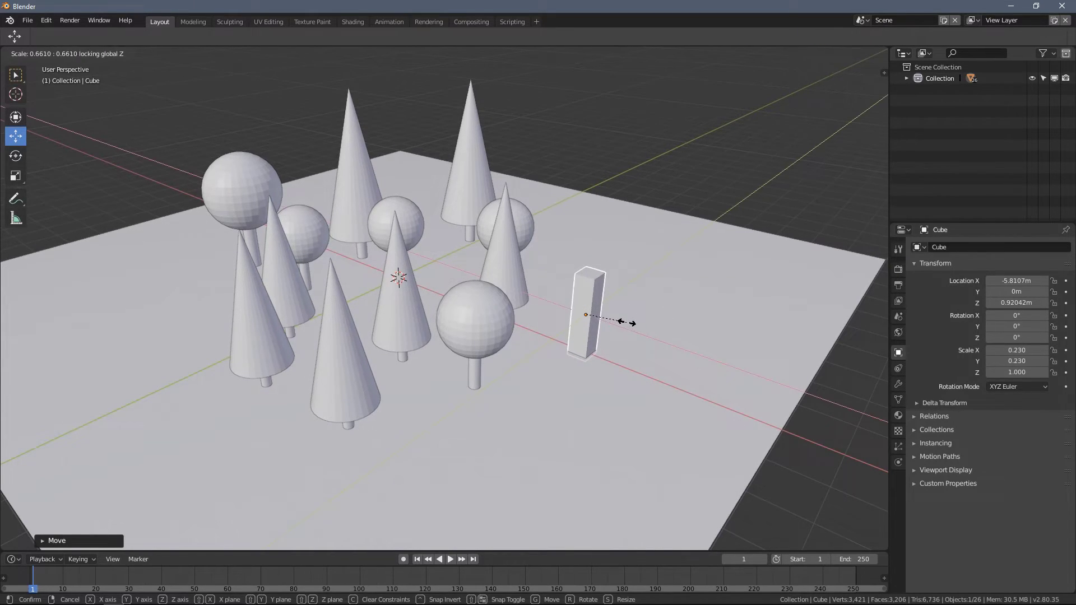
pyautogui.click(636, 325)
# Duplicate the pillar along Y so the copy stands opposite the first.
pyautogui.moveTo(651, 335); pyautogui.dragTo(412, 359, button='middle')
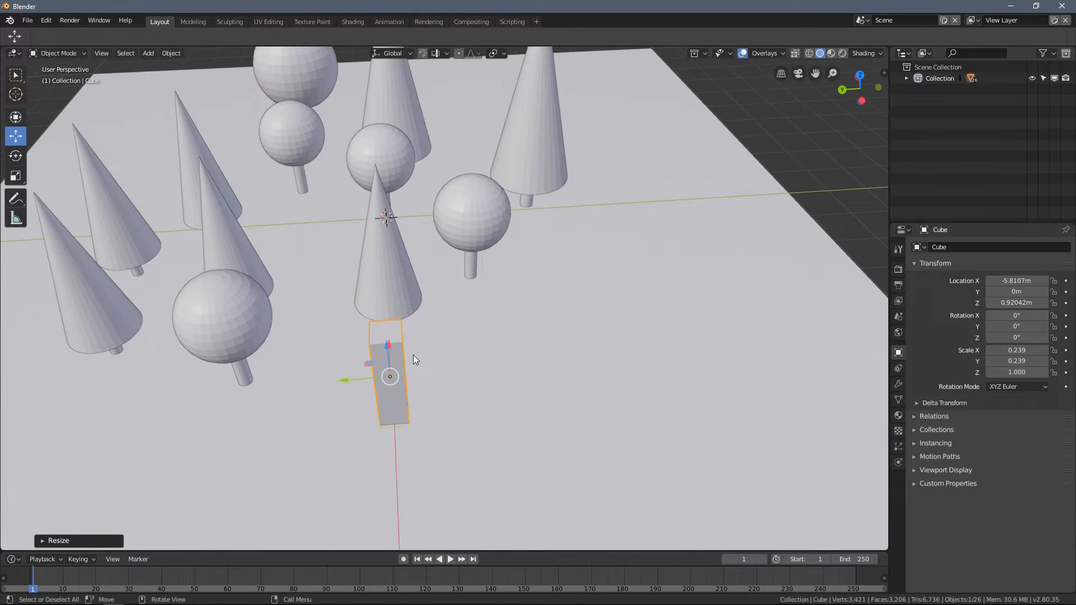
pyautogui.hotkey('shift', 'd')
pyautogui.press('y')
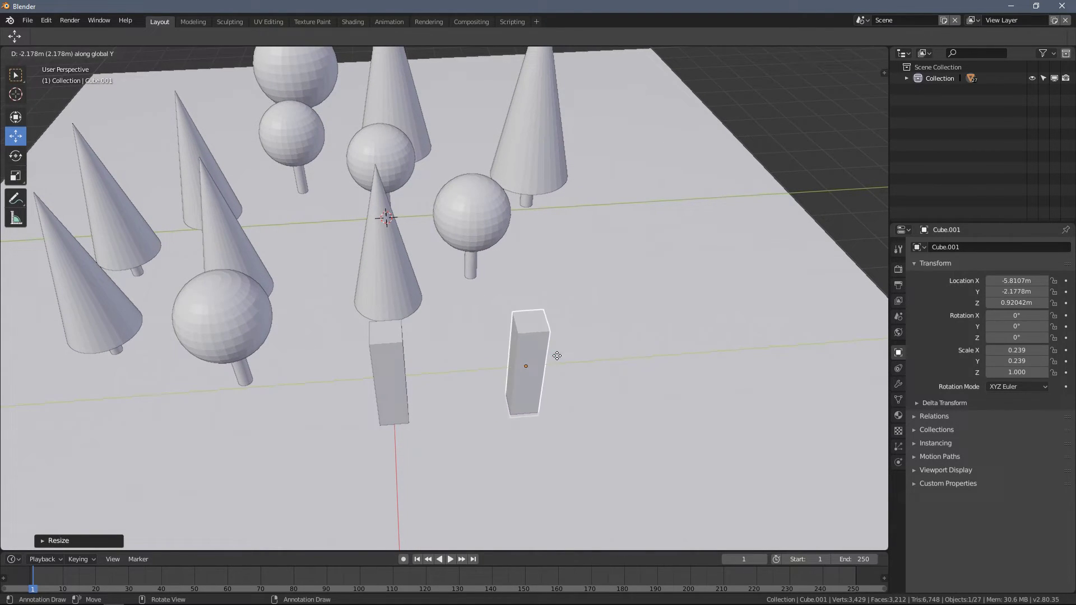
pyautogui.click(556, 355)
# Select both pillars and copy the pair along X beside the first pair.
pyautogui.moveTo(521, 321); pyautogui.dragTo(601, 351, button='middle')
pyautogui.keyDown('shift'); pyautogui.click(635, 330); pyautogui.keyUp('shift')
pyautogui.press('KP_Decimal')
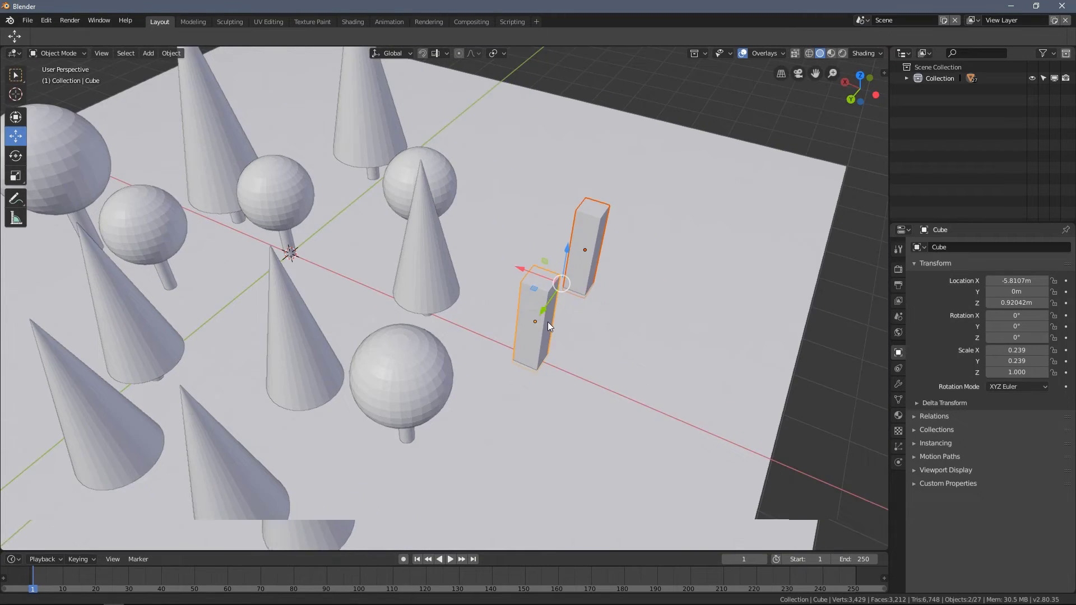
pyautogui.hotkey('shift', 'd')
pyautogui.press('x')
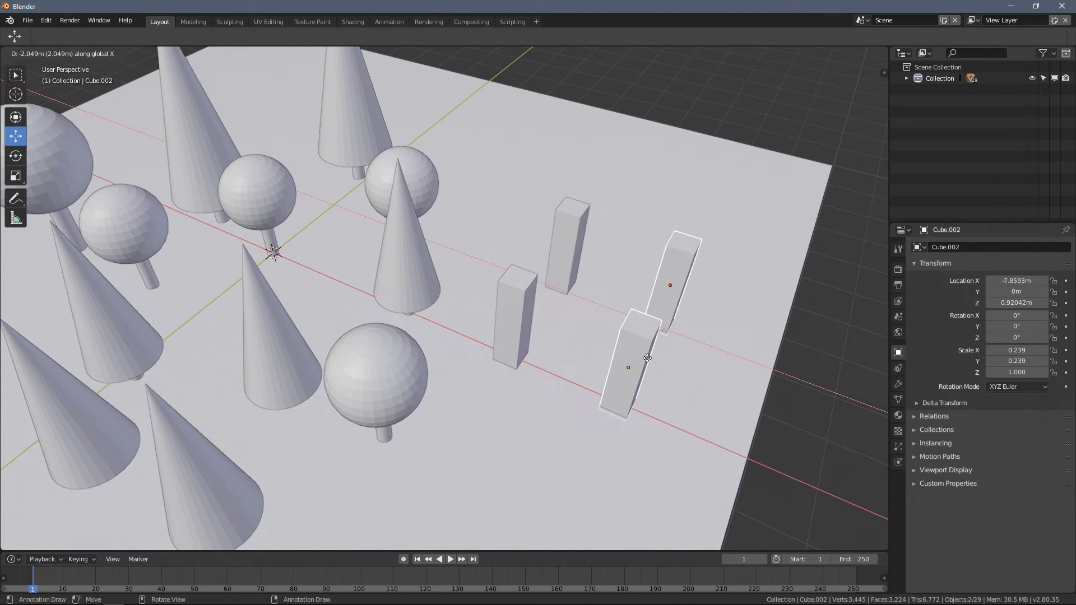
pyautogui.click(647, 357)
pyautogui.moveTo(666, 362); pyautogui.dragTo(502, 310, button='middle')
# Select a single pillar and duplicate it.
pyautogui.click(392, 301)
pyautogui.scroll(-3, 489, 321)
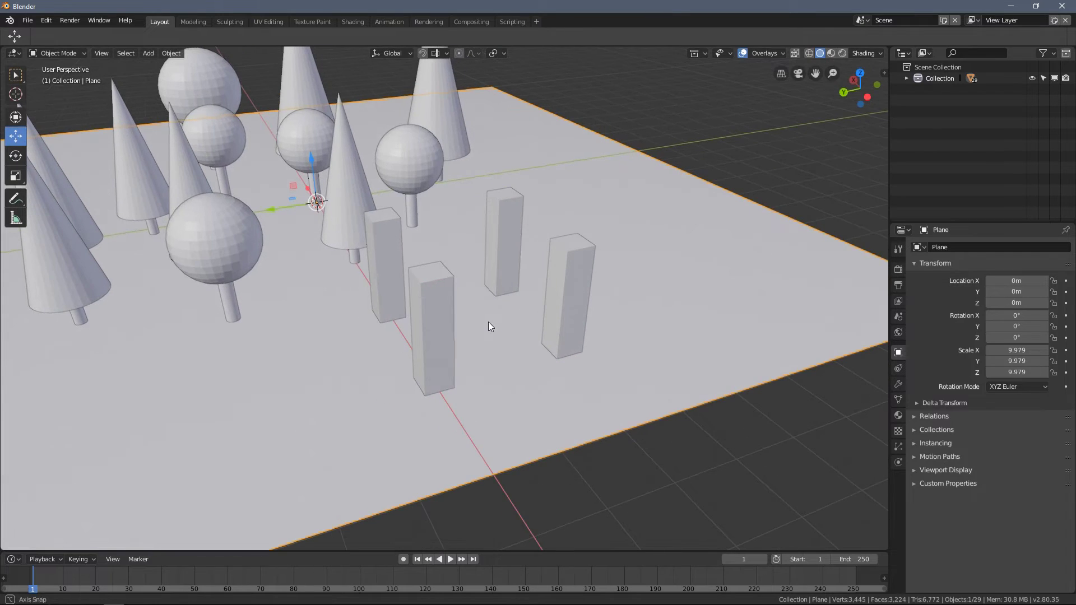
pyautogui.click(433, 294)
pyautogui.moveTo(432, 294); pyautogui.dragTo(546, 328, button='middle')
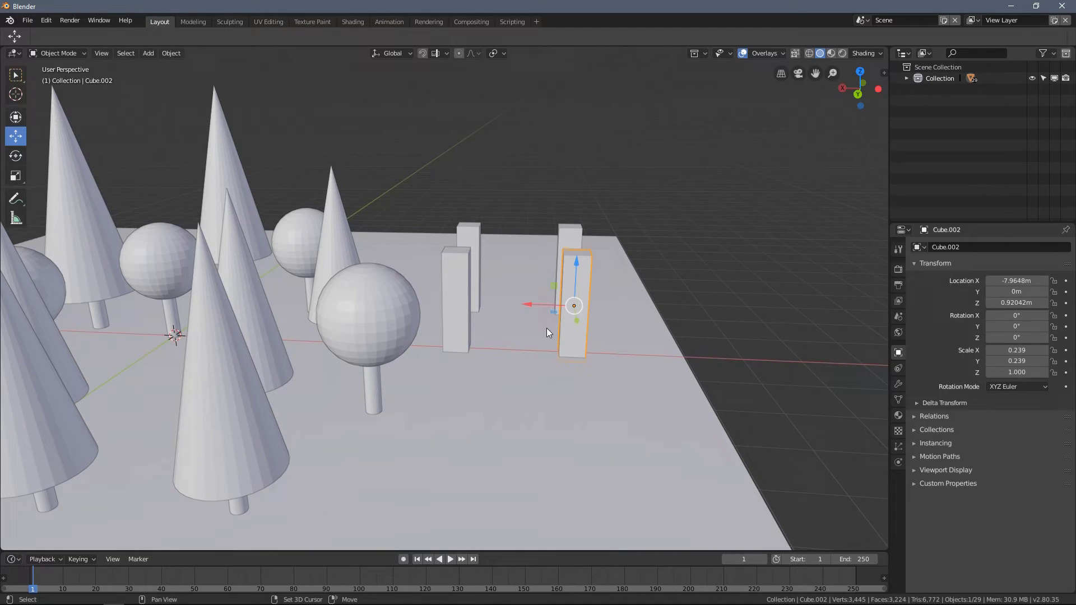
pyautogui.hotkey('shift', 'd')
# Place the copied pillar along Y and rotate it 90° on X into a horizontal bar.
pyautogui.press('y')
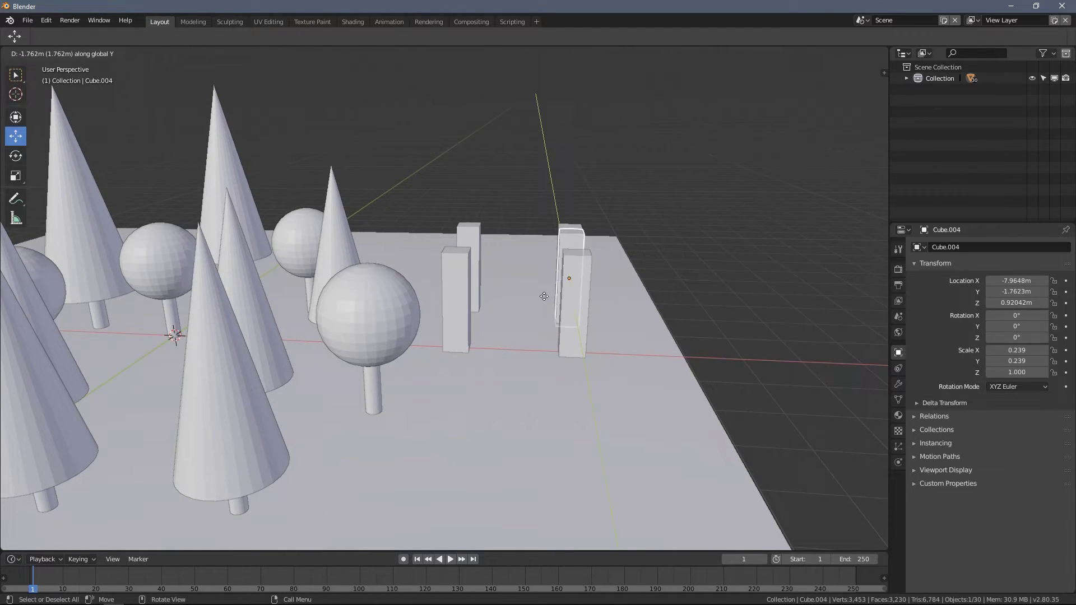
pyautogui.click(546, 303)
pyautogui.moveTo(556, 314); pyautogui.dragTo(485, 311, button='middle')
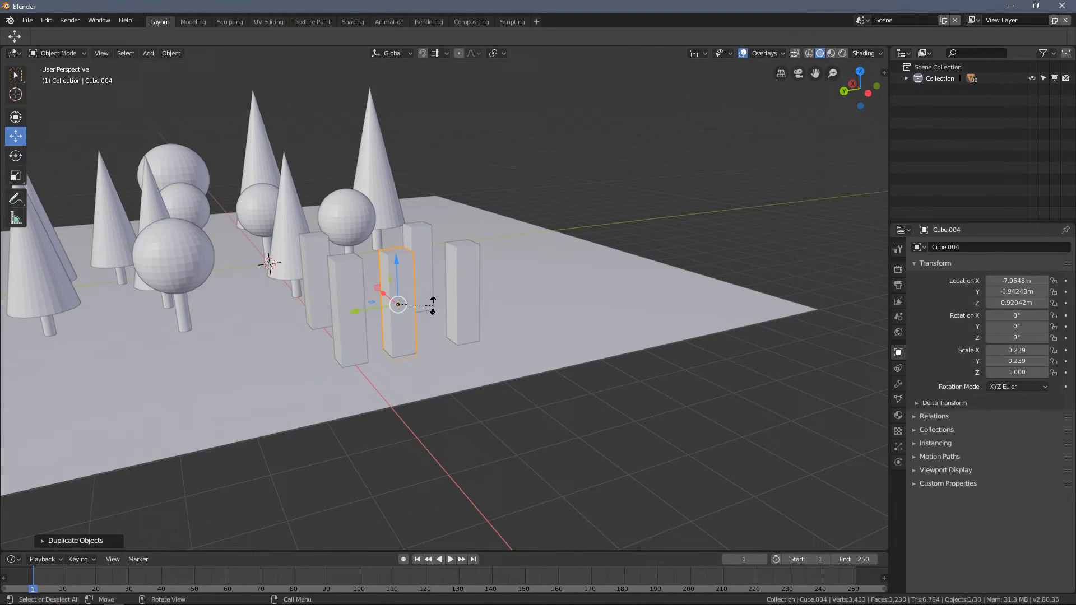
pyautogui.write('x90')
pyautogui.press('Return')
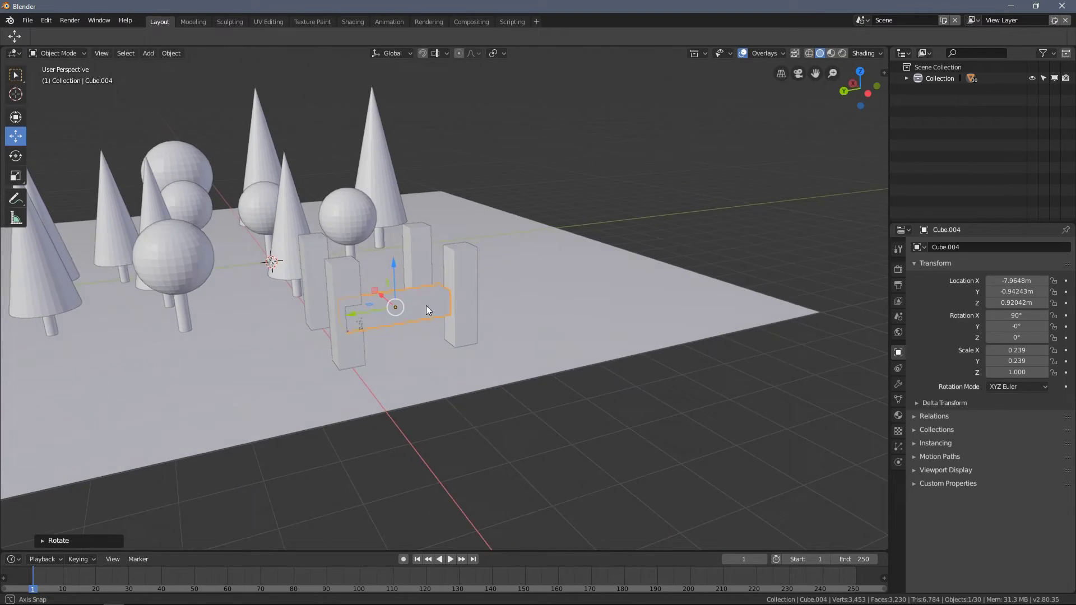
pyautogui.scroll(4, 426, 307)
pyautogui.click(352, 334)
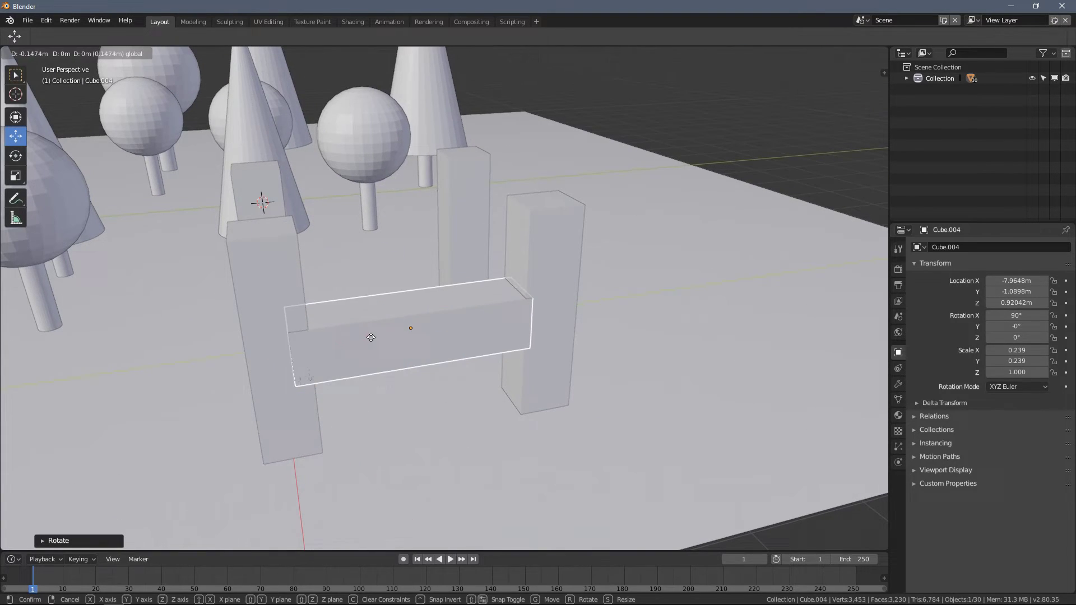
# Lift the bar, stretch it along Y to 1.383, and seat it on the pillar tops.
pyautogui.moveTo(393, 330); pyautogui.dragTo(402, 147)
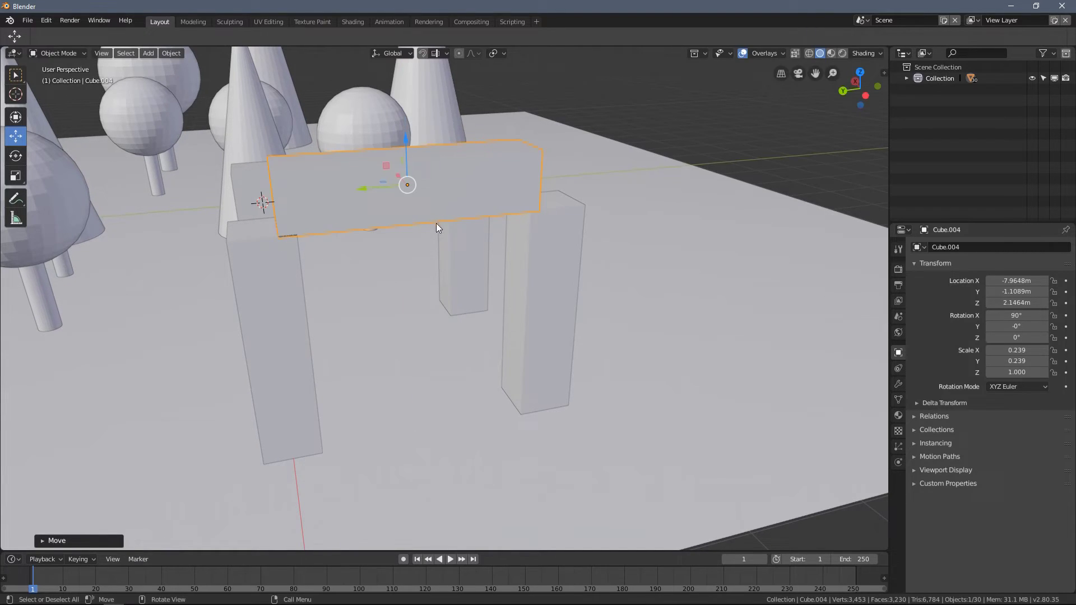
pyautogui.press('s')
pyautogui.press('y')
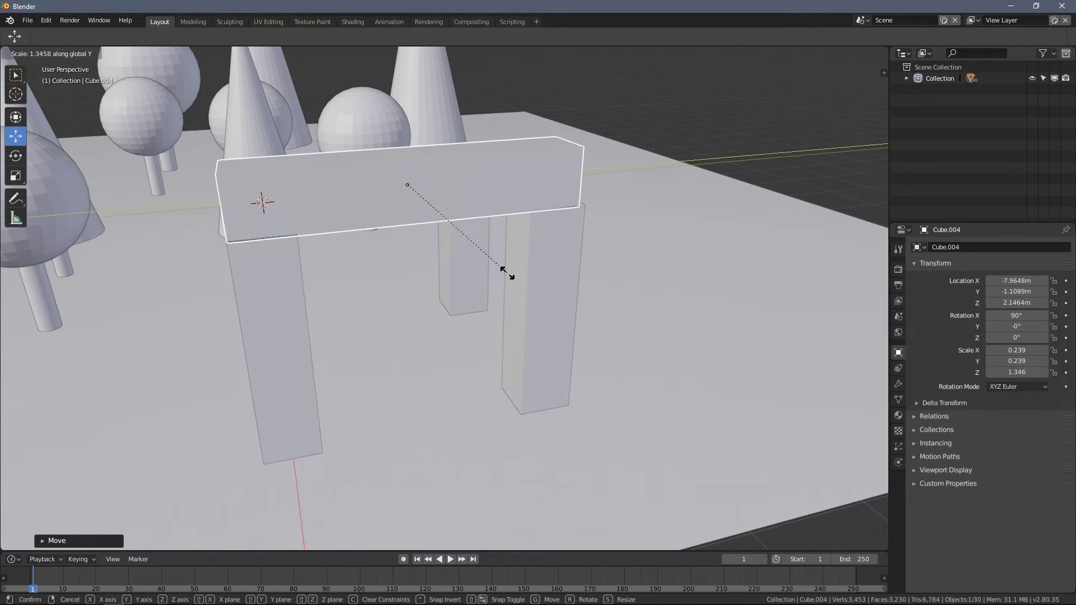
pyautogui.click(511, 274)
pyautogui.moveTo(366, 190); pyautogui.dragTo(391, 190)
pyautogui.moveTo(408, 150); pyautogui.dragTo(394, 150)
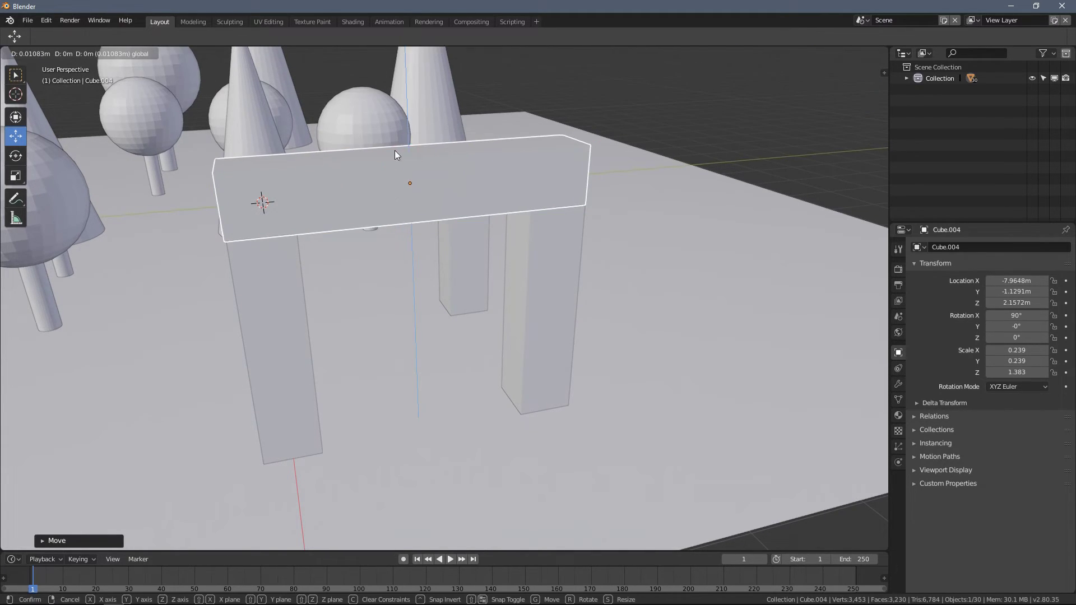
pyautogui.moveTo(395, 150); pyautogui.dragTo(598, 230, button='middle')
# Copy the crossbeam along X onto the other pair of pillars.
pyautogui.hotkey('shift', 'd')
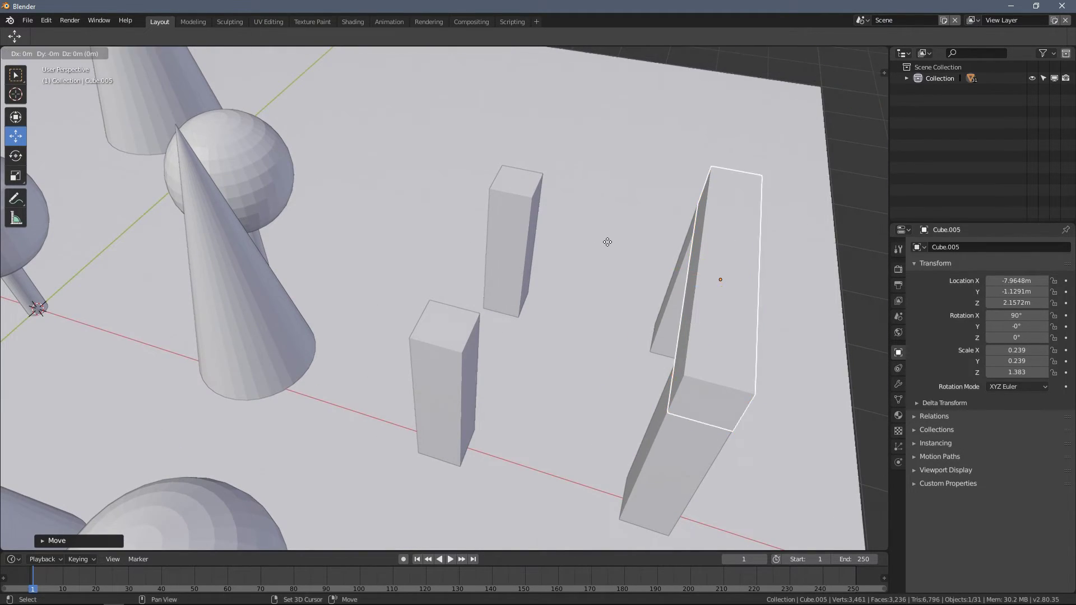
pyautogui.press('x')
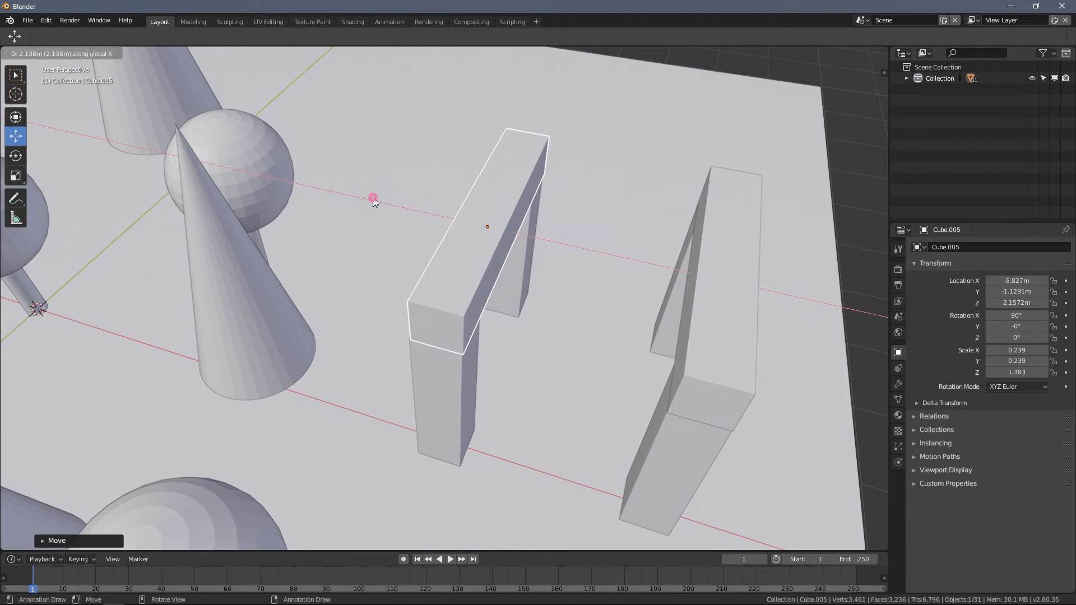
pyautogui.click(372, 200)
pyautogui.moveTo(372, 200); pyautogui.dragTo(422, 307, button='middle')
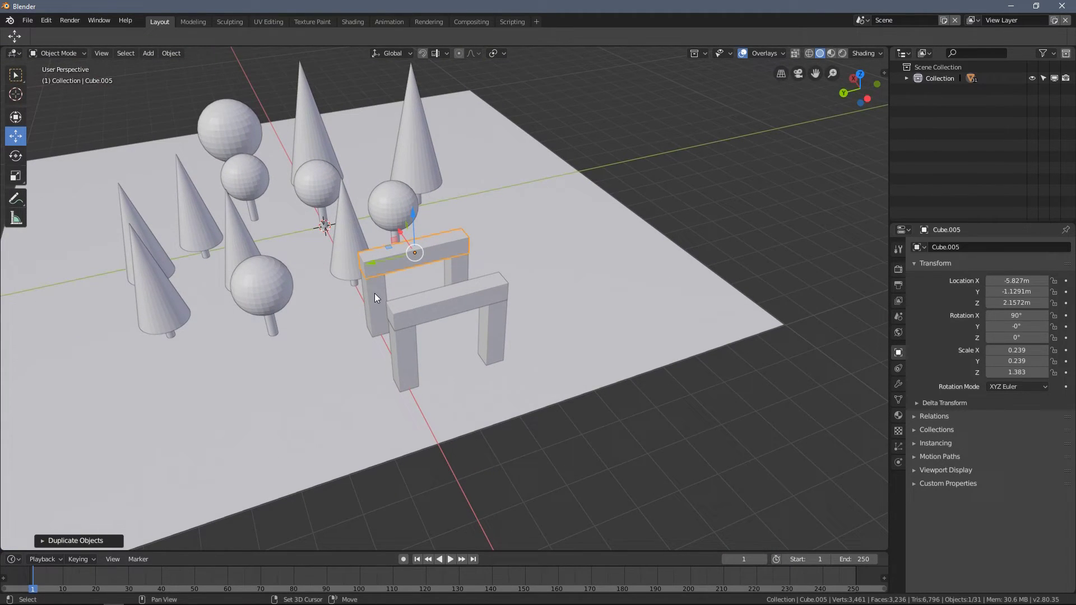
# Select the arch pillars and beams and place a duplicate of them on the left.
pyautogui.keyDown('shift'); pyautogui.click(375, 294); pyautogui.keyUp('shift')
pyautogui.keyDown('shift'); pyautogui.click(455, 284); pyautogui.keyUp('shift')
pyautogui.keyDown('shift'); pyautogui.click(426, 313); pyautogui.keyUp('shift')
pyautogui.keyDown('shift'); pyautogui.click(404, 336); pyautogui.keyUp('shift')
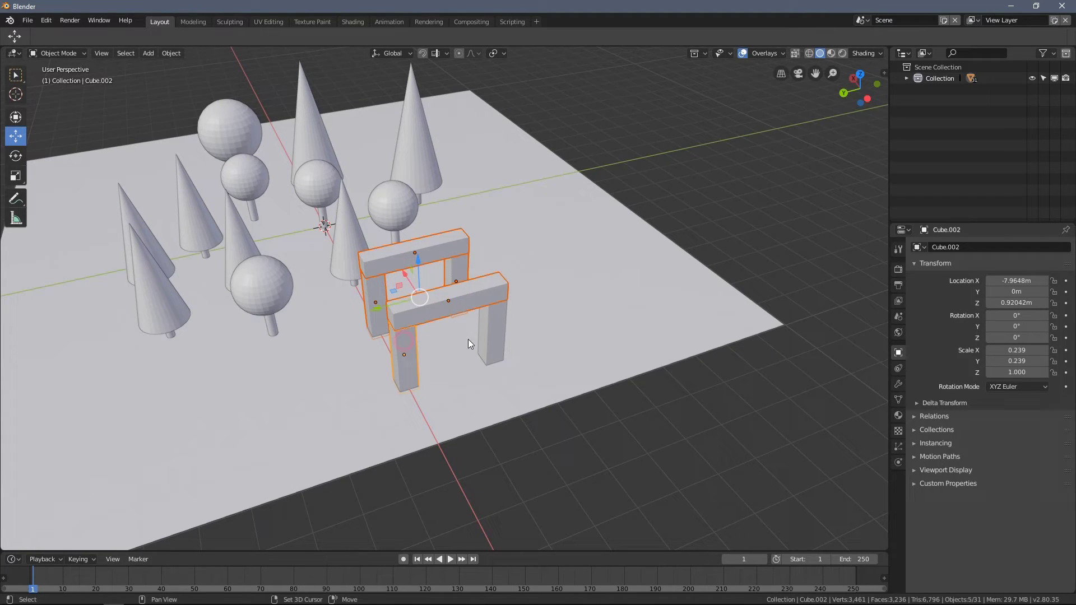
pyautogui.keyDown('shift'); pyautogui.click(495, 333); pyautogui.keyUp('shift')
pyautogui.moveTo(495, 333); pyautogui.dragTo(557, 355, button='middle')
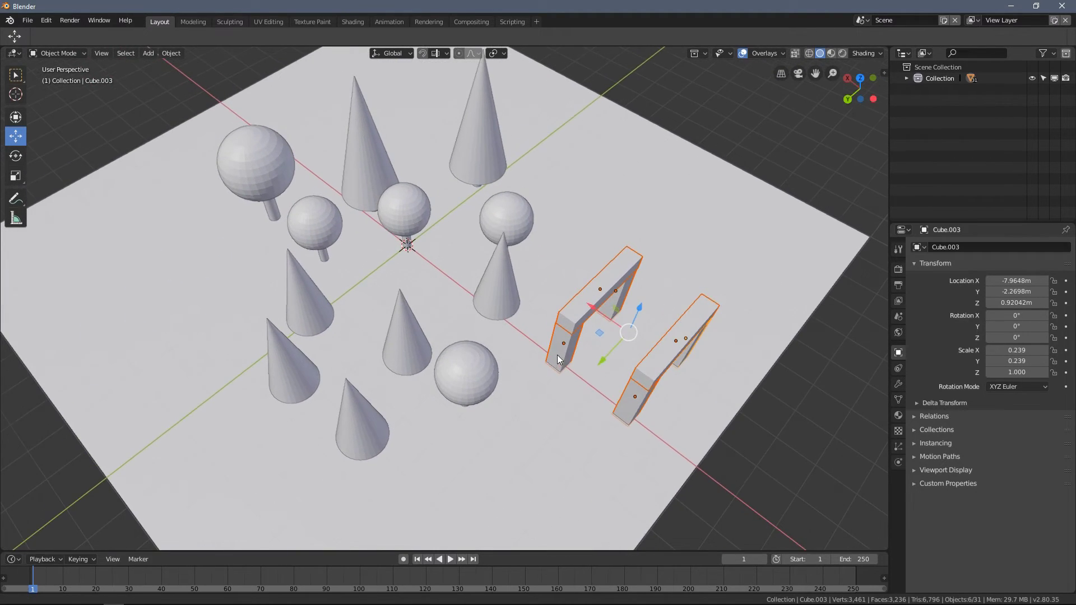
pyautogui.hotkey('shift', 'd')
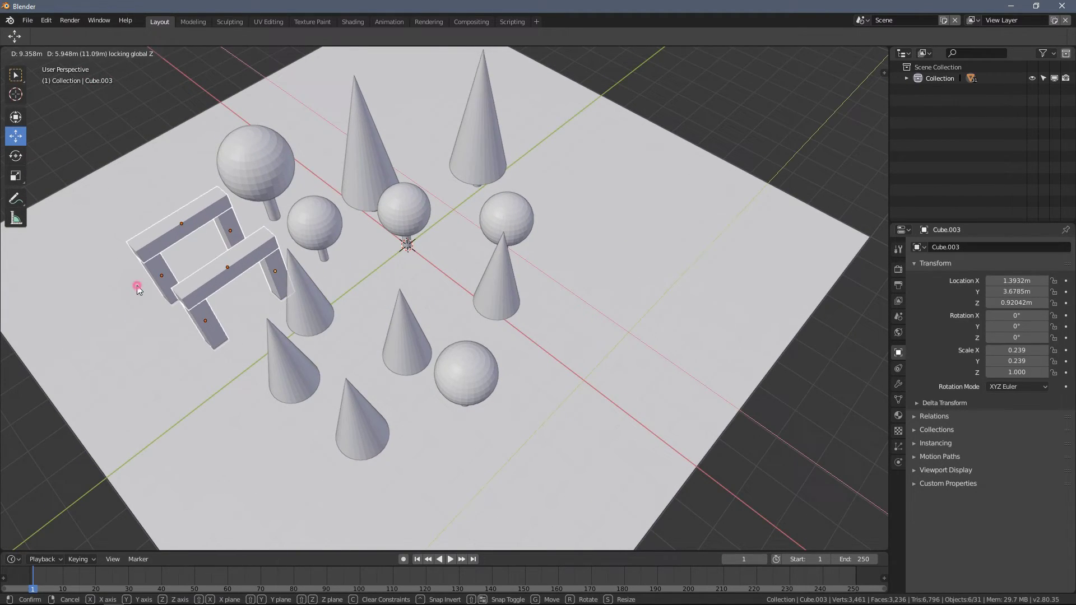
pyautogui.click(140, 285)
pyautogui.keyDown('shift'); pyautogui.moveTo(249, 317); pyautogui.dragTo(512, 236, button='middle'); pyautogui.keyUp('shift')
# Duplicate the front arch's two pillars and beam toward the front, near X -4.04 m, Y -3.89 m.
pyautogui.click(335, 221)
pyautogui.scroll(6, 459, 287)
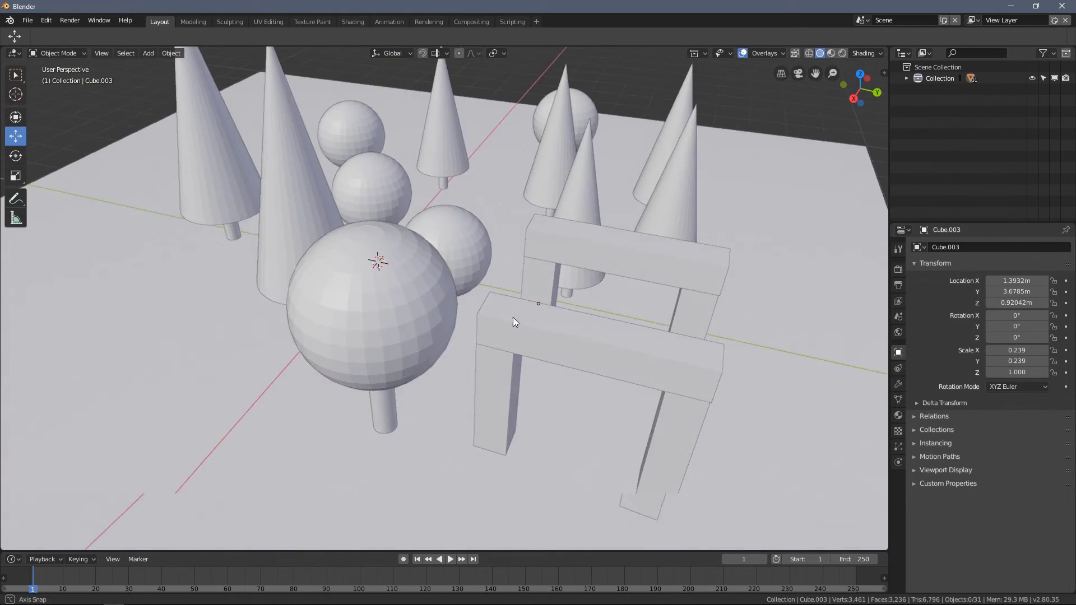
pyautogui.scroll(-2, 527, 352)
pyautogui.moveTo(523, 352); pyautogui.dragTo(436, 300, button='middle')
pyautogui.scroll(5, 425, 296)
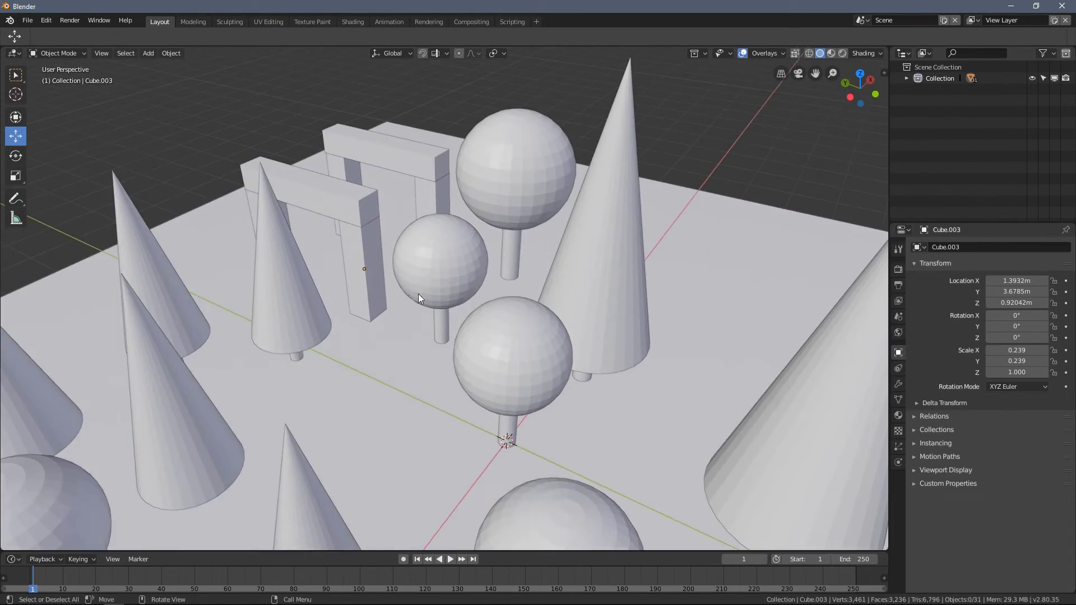
pyautogui.click(265, 255)
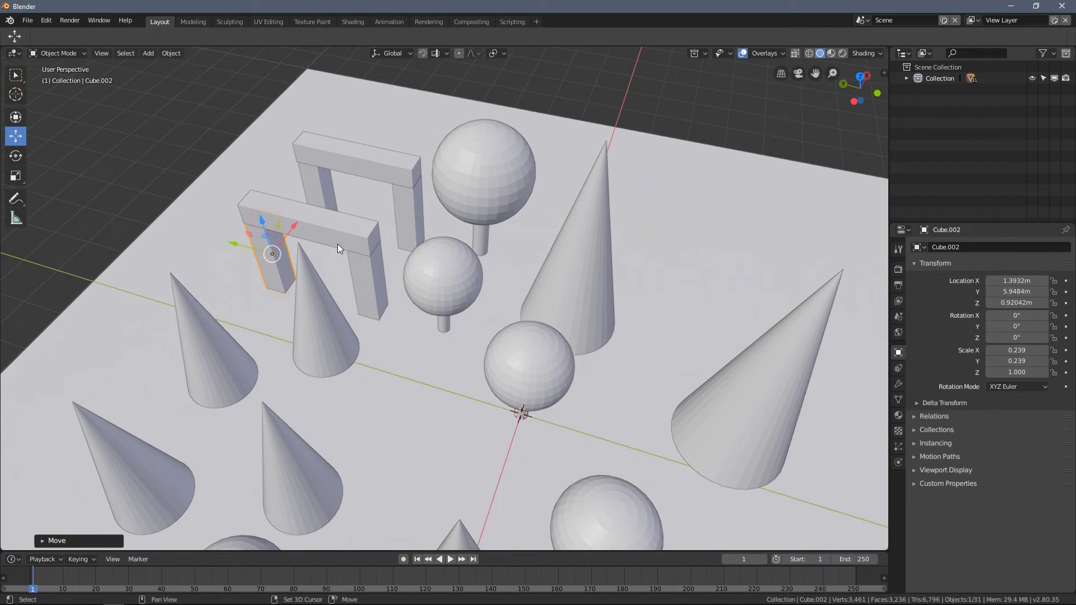
pyautogui.keyDown('shift'); pyautogui.click(322, 221); pyautogui.keyUp('shift')
pyautogui.keyDown('shift'); pyautogui.click(371, 278); pyautogui.keyUp('shift')
pyautogui.scroll(-3, 370, 278)
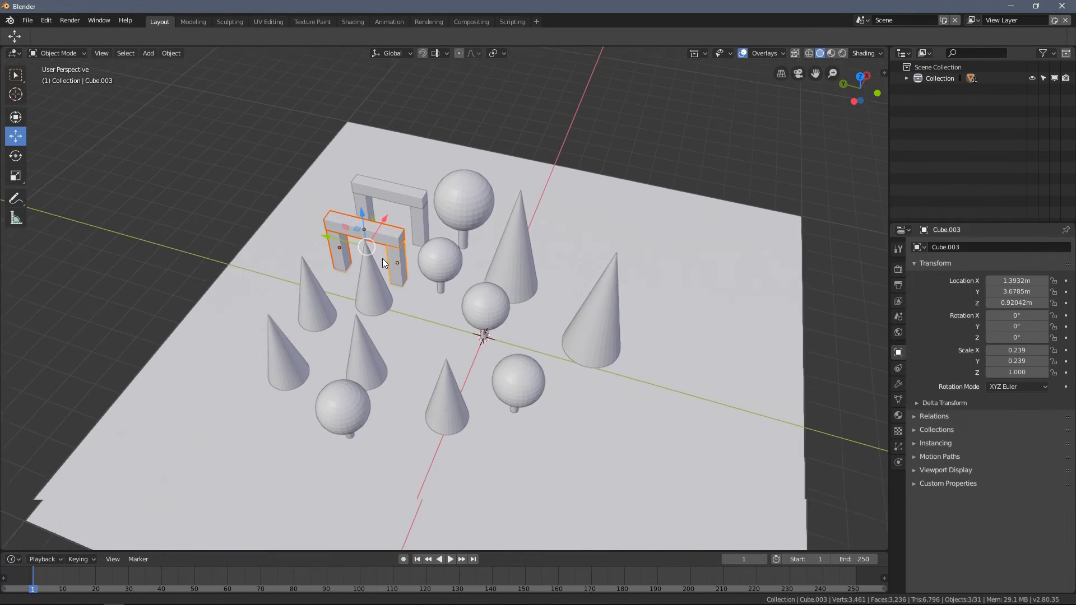
pyautogui.hotkey('shift', 'd')
pyautogui.click(541, 445)
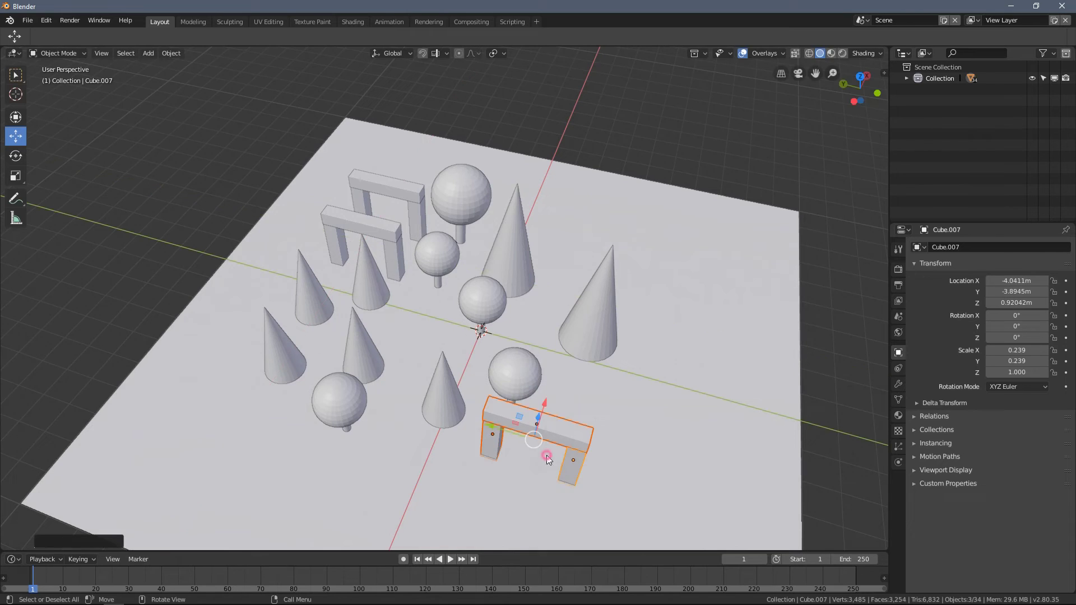
# Duplicate a lollipop tree and place the copy in the foreground along the ground.
pyautogui.moveTo(542, 451); pyautogui.dragTo(428, 364, button='middle')
pyautogui.click(392, 369)
pyautogui.hotkey('shift', 'd')
pyautogui.hotkey('shift', 'z')
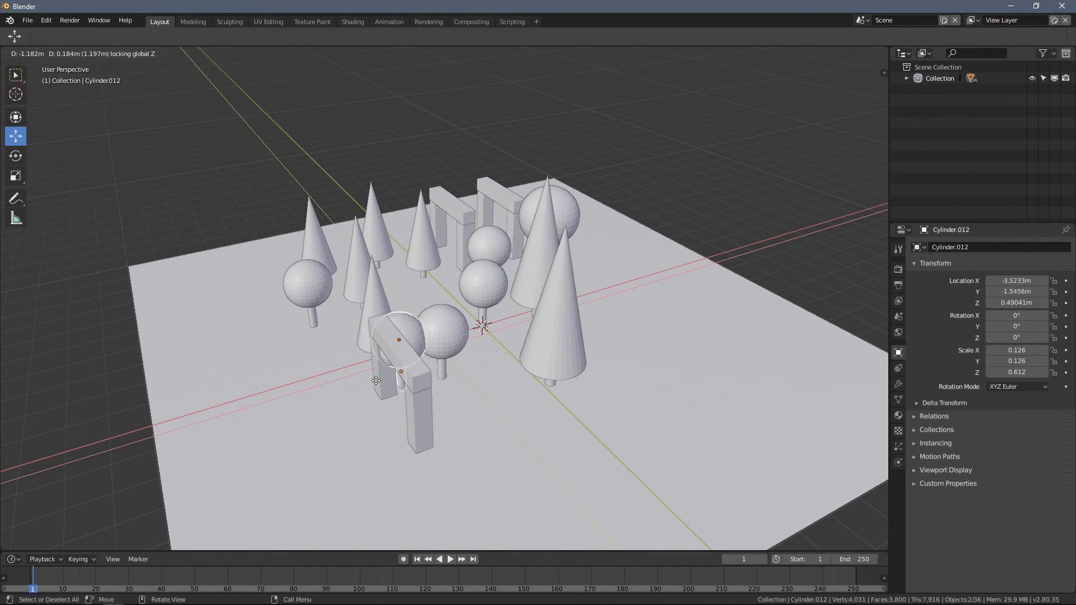
pyautogui.click(327, 432)
# Place a second lollipop-tree copy at X -7.2934 m, Y -5.8667 m, then deselect everything.
pyautogui.moveTo(329, 430); pyautogui.dragTo(428, 404, button='middle')
pyautogui.hotkey('shift', 'd')
pyautogui.hotkey('shift', 'z')
pyautogui.click(600, 429)
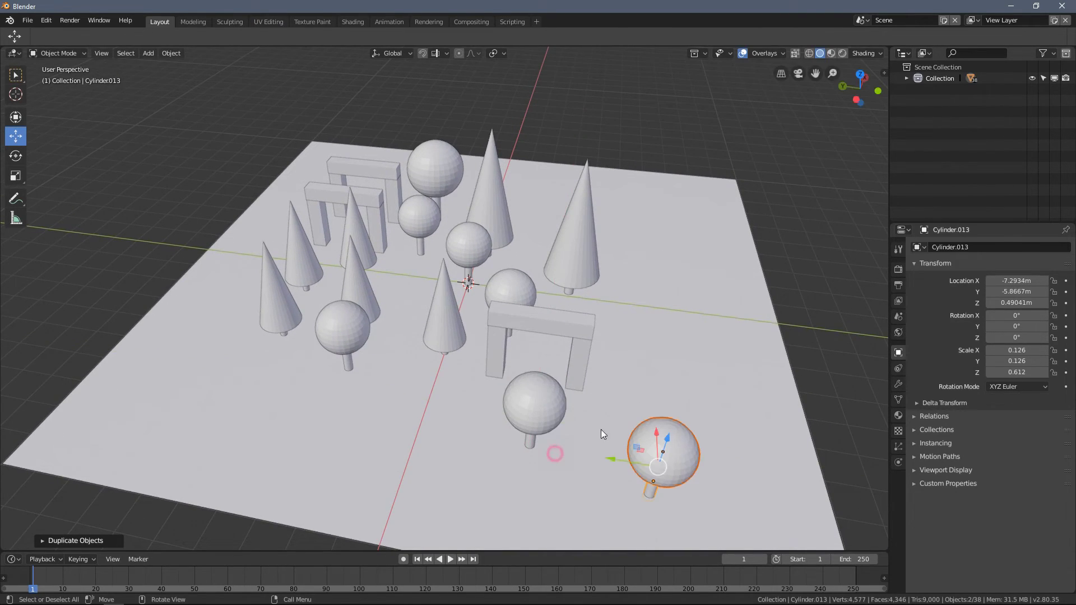
pyautogui.moveTo(601, 429); pyautogui.dragTo(518, 422, button='middle')
pyautogui.hotkey('alt', 'a')
# Orbit and zoom down to a near-horizontal view in among the trees.
pyautogui.scroll(-3, 394, 268)
pyautogui.moveTo(493, 261); pyautogui.dragTo(371, 217, button='middle')
pyautogui.scroll(3, 371, 218)
pyautogui.moveTo(516, 238); pyautogui.dragTo(520, 274, button='middle')
pyautogui.scroll(2, 503, 247)
pyautogui.scroll(2, 394, 215)
pyautogui.moveTo(381, 231); pyautogui.dragTo(523, 187, button='middle')
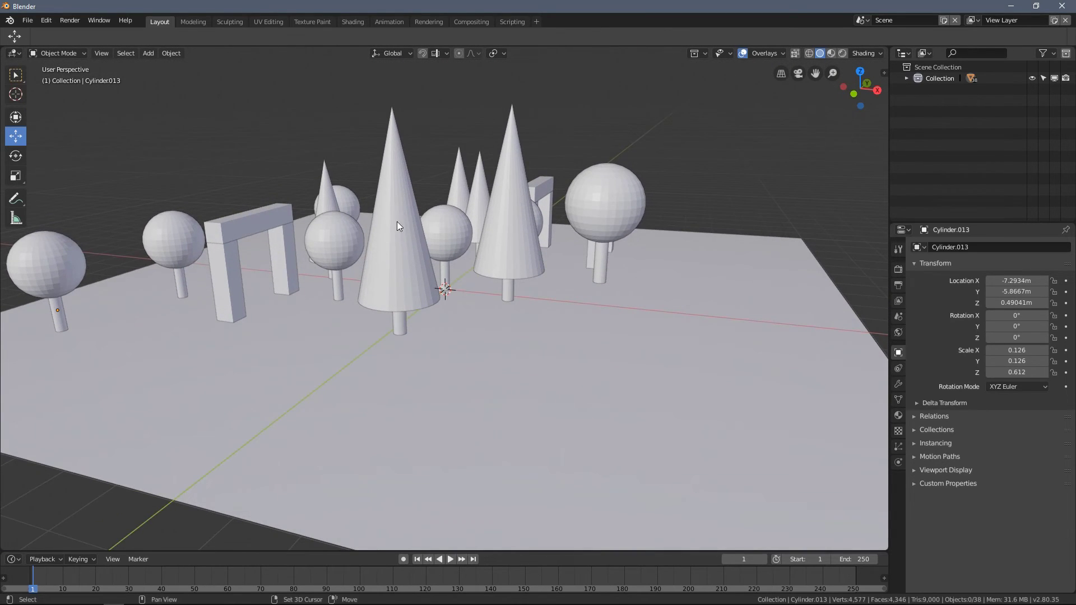
pyautogui.moveTo(397, 221); pyautogui.dragTo(421, 257, button='middle')
pyautogui.scroll(-2, 354, 246)
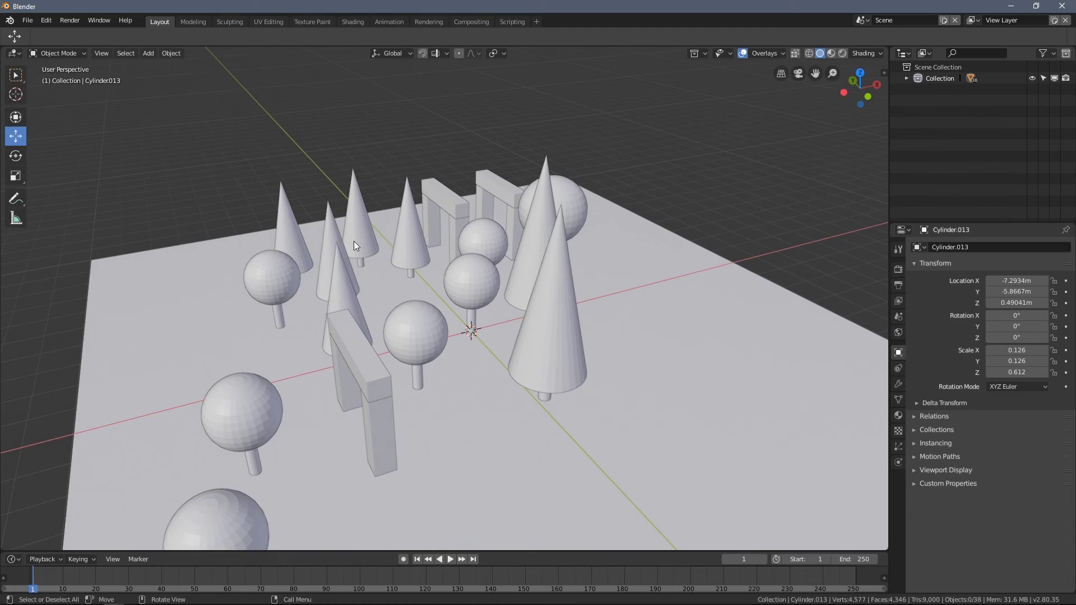
# Add a Suzanne monkey head mesh and raise it vertically.
pyautogui.click(147, 54)
pyautogui.moveTo(163, 67)
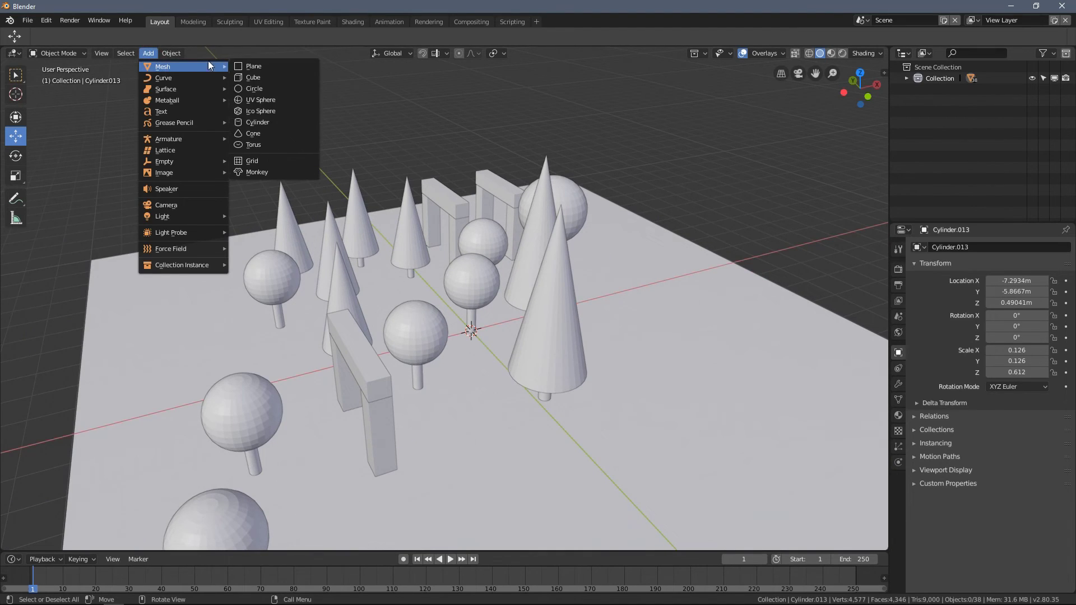
pyautogui.click(256, 172)
pyautogui.press('g')
pyautogui.press('z')
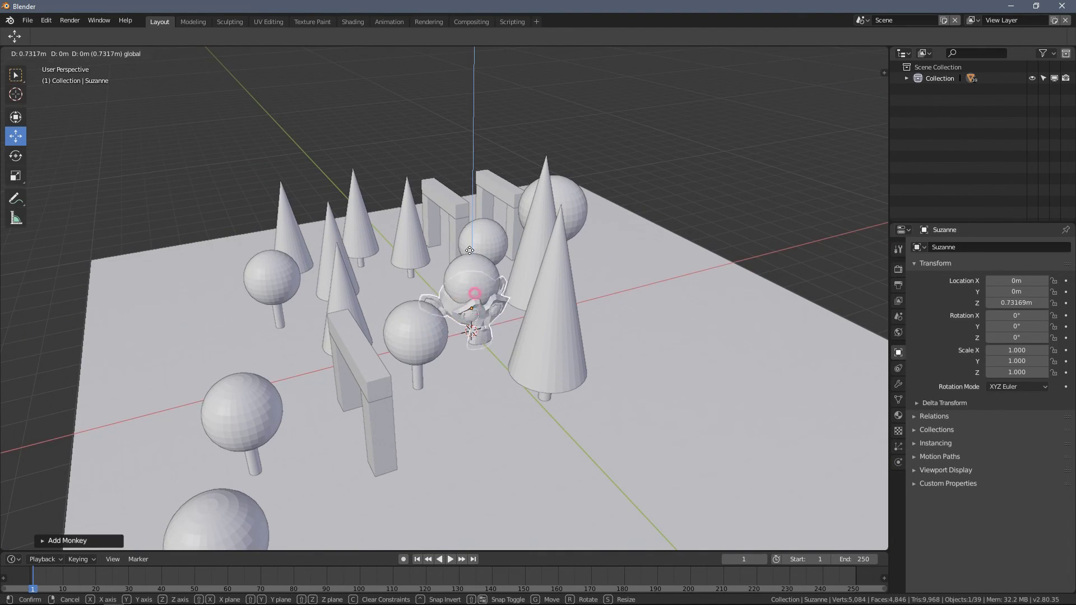
pyautogui.click(468, 200)
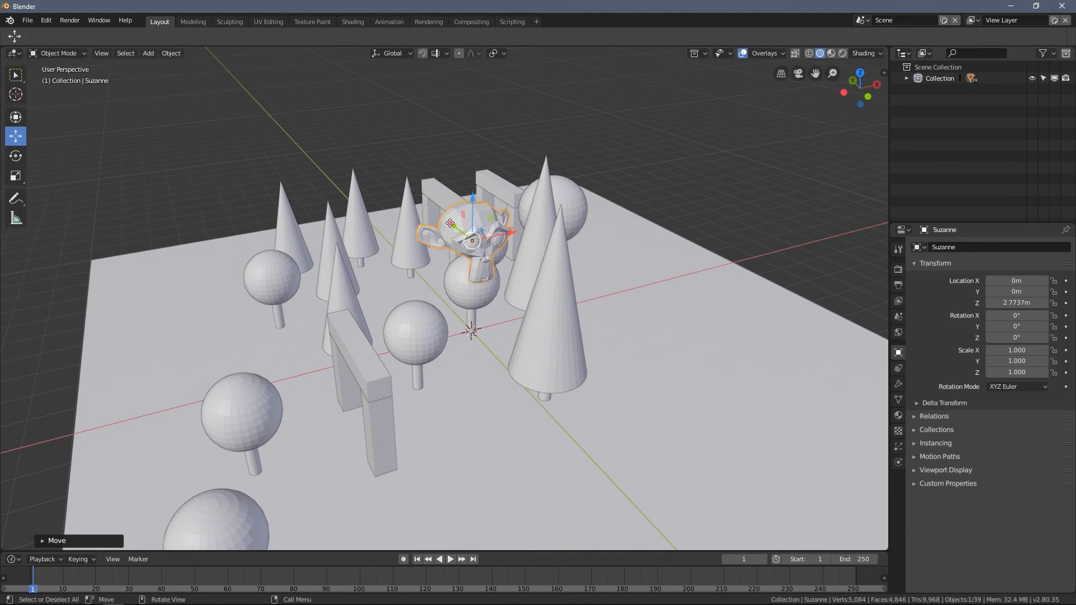
# Shift the monkey along Y in front of the trees and lower it on Z.
pyautogui.press('g')
pyautogui.press('y')
pyautogui.click(583, 309)
pyautogui.moveTo(413, 265); pyautogui.dragTo(325, 298, button='middle')
pyautogui.press('g')
pyautogui.press('z')
pyautogui.click(283, 320)
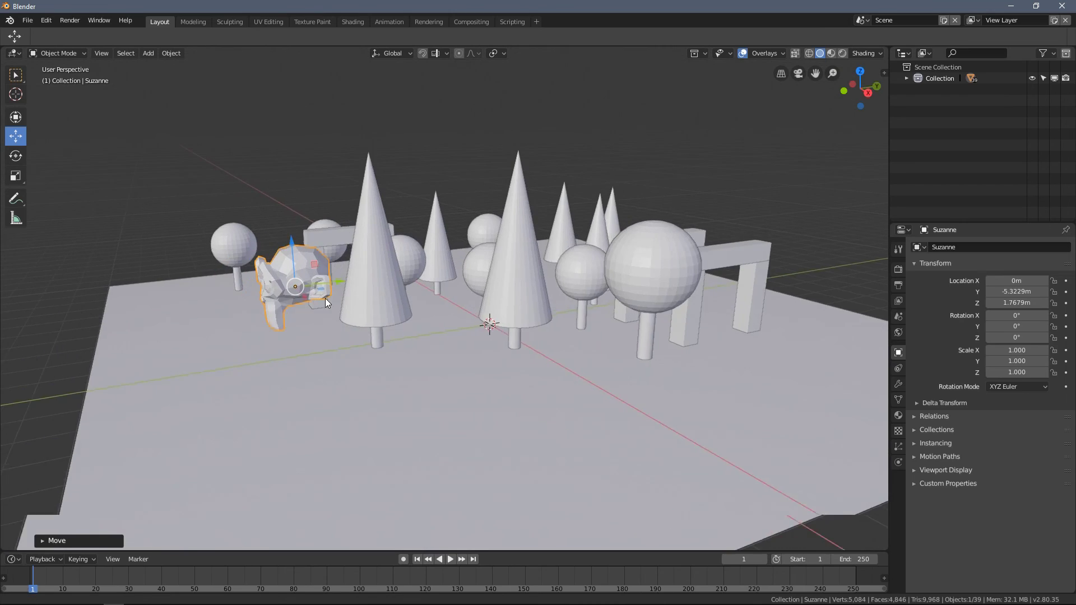
# Tilt the monkey -36.6° on X and settle it at Y -6.2477 m, Z 0.61245 m.
pyautogui.scroll(3, 325, 298)
pyautogui.press('r')
pyautogui.press('x')
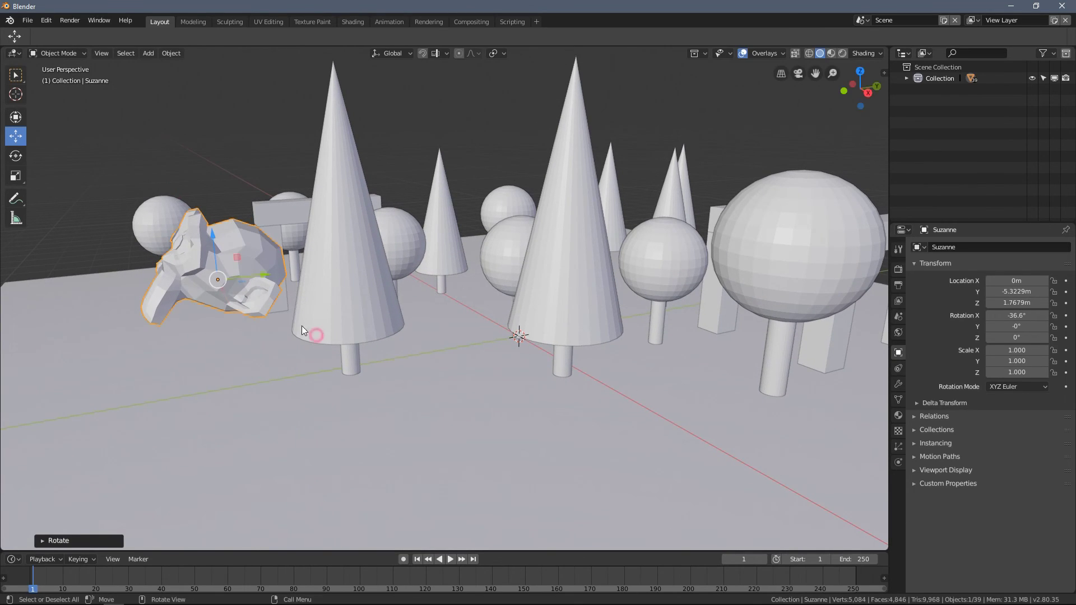
pyautogui.moveTo(266, 261); pyautogui.dragTo(236, 220, button='middle')
pyautogui.moveTo(217, 195); pyautogui.dragTo(215, 268)
pyautogui.moveTo(216, 267); pyautogui.dragTo(556, 391, button='middle')
pyautogui.moveTo(543, 348); pyautogui.dragTo(566, 373)
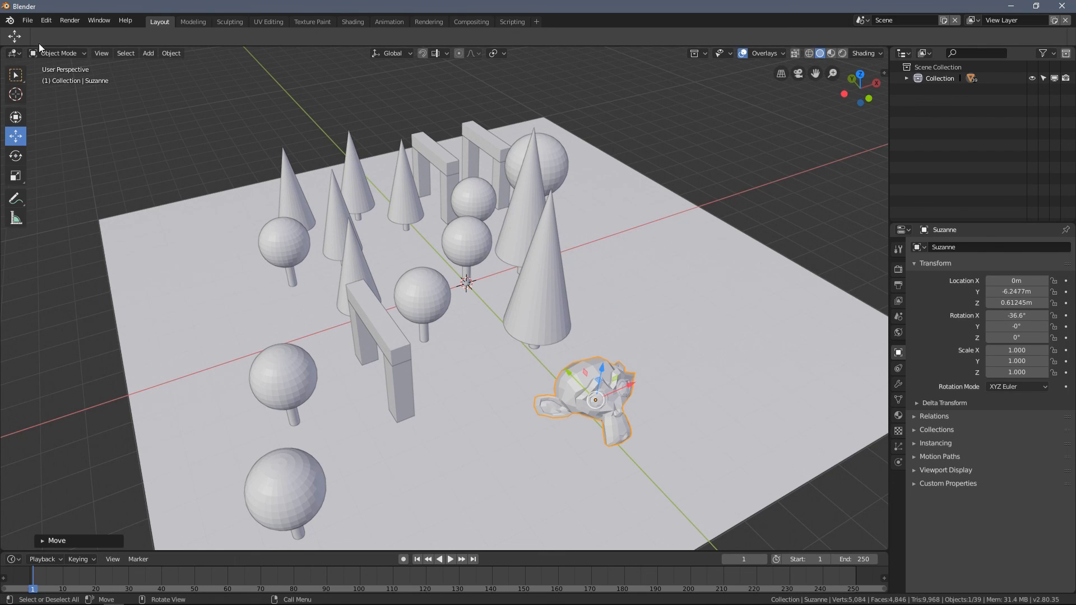
pyautogui.moveTo(457, 255); pyautogui.dragTo(467, 261, button='middle')
pyautogui.scroll(-3, 466, 262)
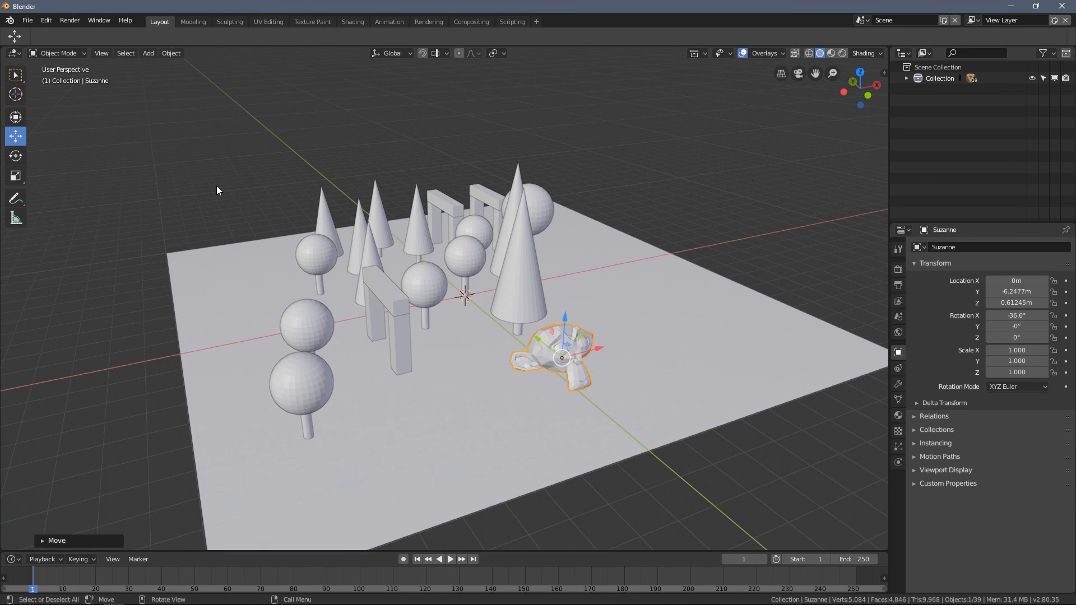